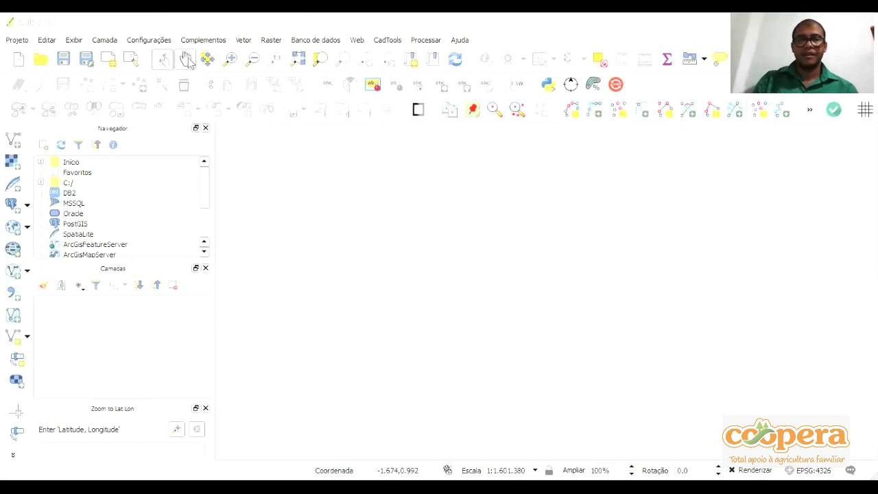
pyautogui.click(188, 61)
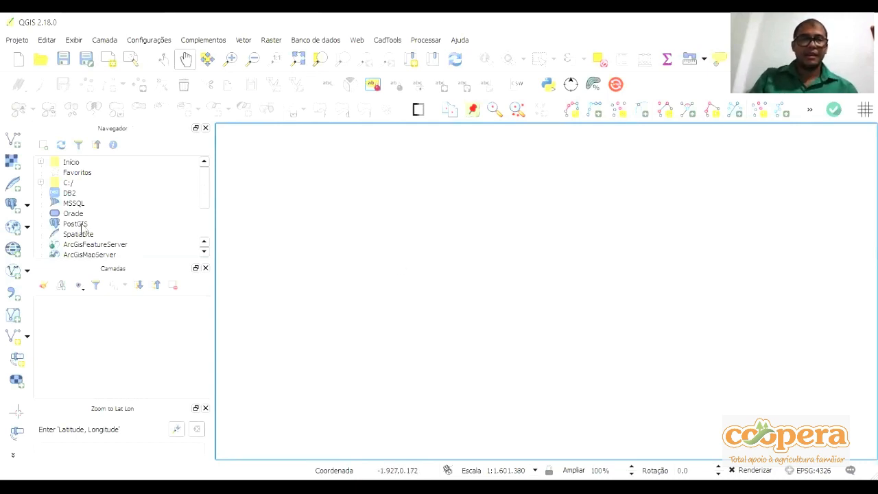
pyautogui.click(28, 44)
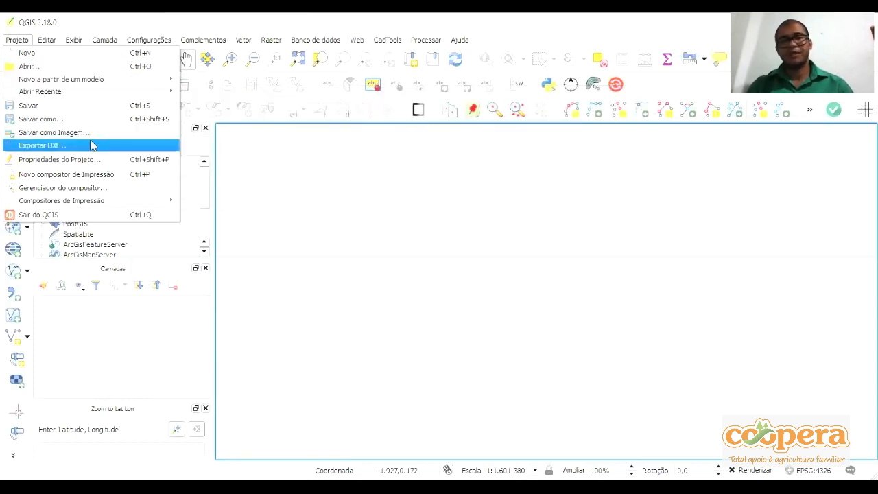
pyautogui.moveTo(49, 41)
pyautogui.click(310, 140)
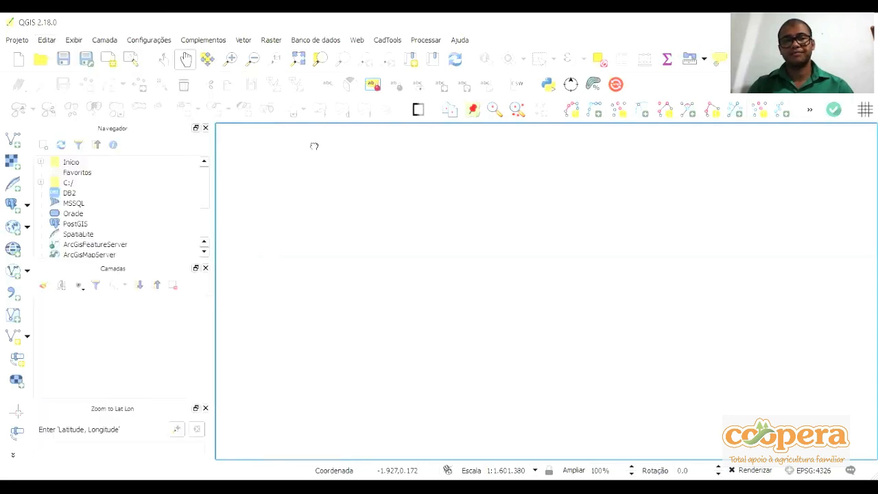
# Open the existing project PROJETO from the OLHOS D'ÁGUA folder inside the client's folder
pyautogui.click(41, 62)
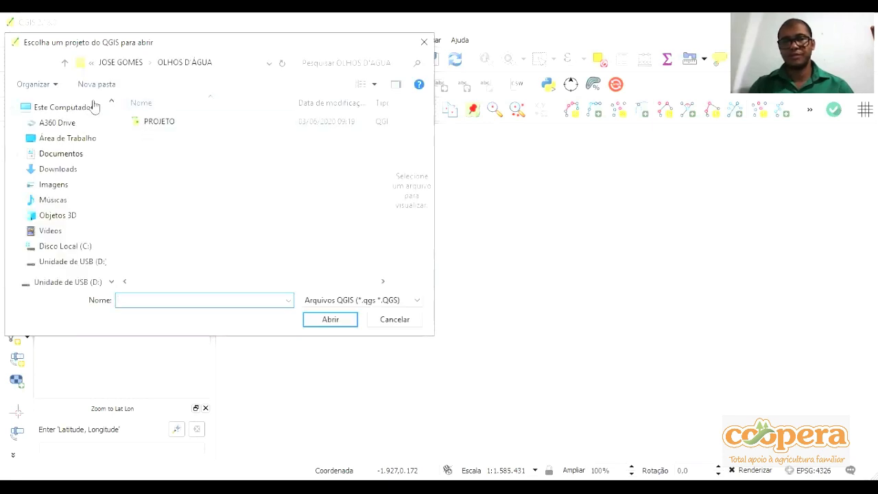
pyautogui.click(69, 63)
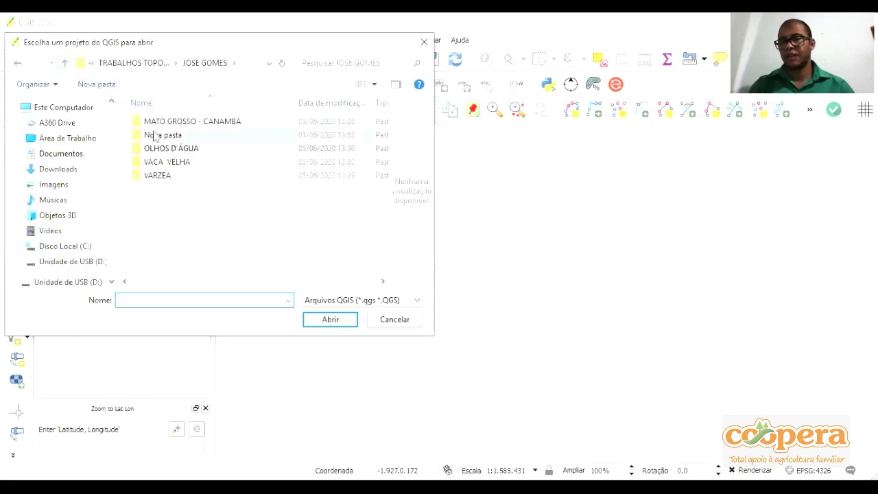
pyautogui.click(65, 63)
pyautogui.doubleClick(177, 257)
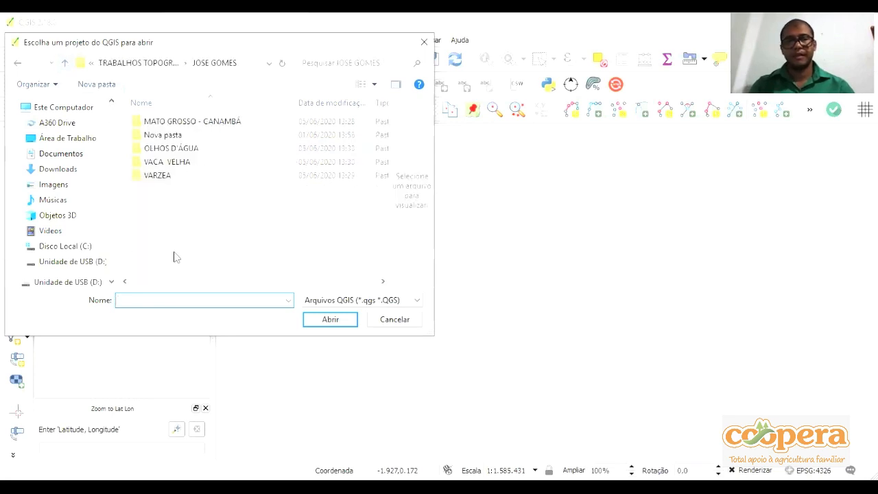
pyautogui.doubleClick(190, 150)
pyautogui.click(173, 122)
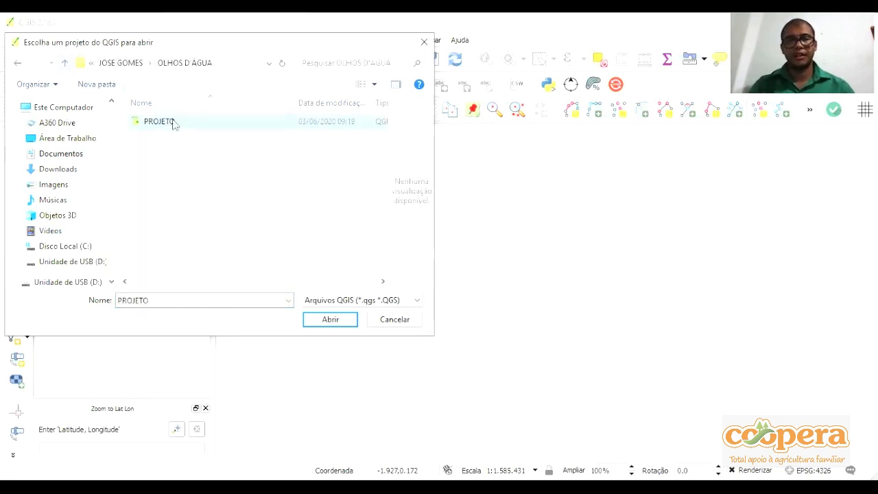
pyautogui.doubleClick(70, 60)
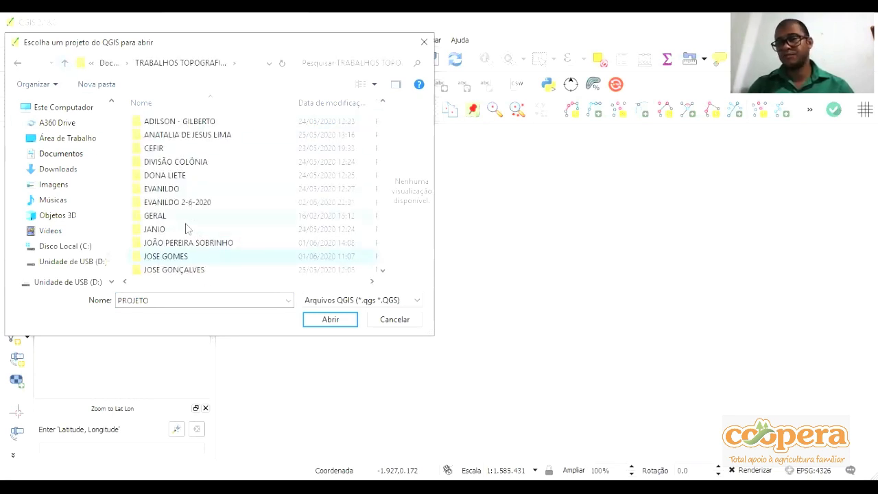
pyautogui.doubleClick(176, 259)
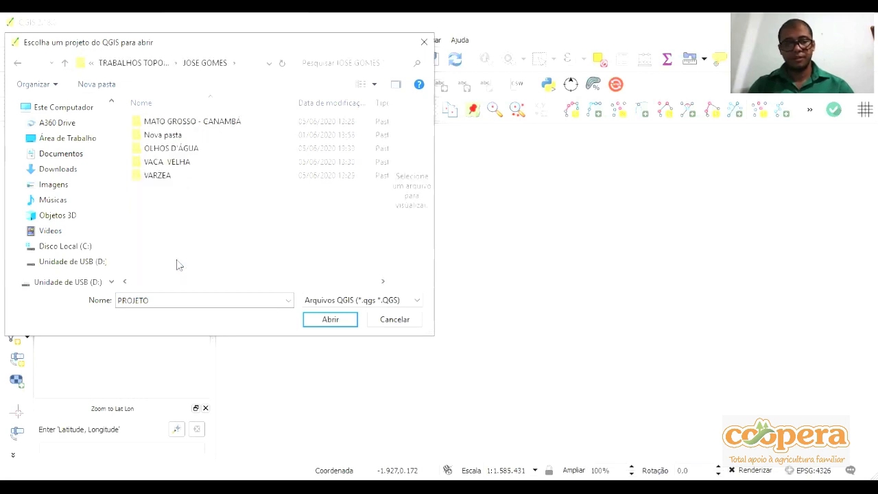
pyautogui.doubleClick(188, 152)
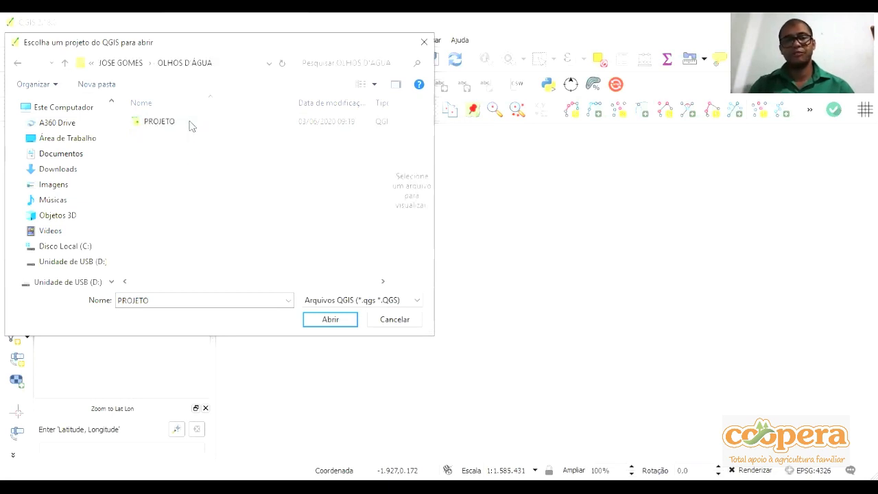
pyautogui.click(321, 322)
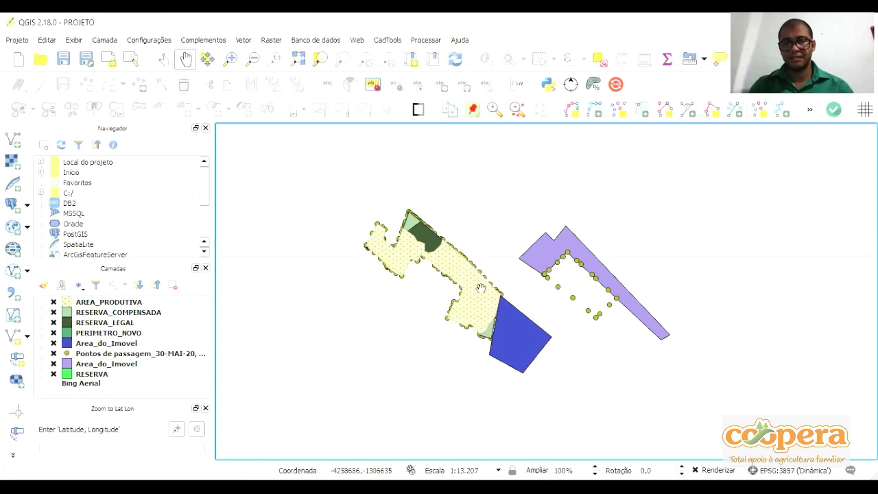
# Start a new empty project, saving the current project PROJETO first
pyautogui.moveTo(477, 288); pyautogui.dragTo(471, 270)
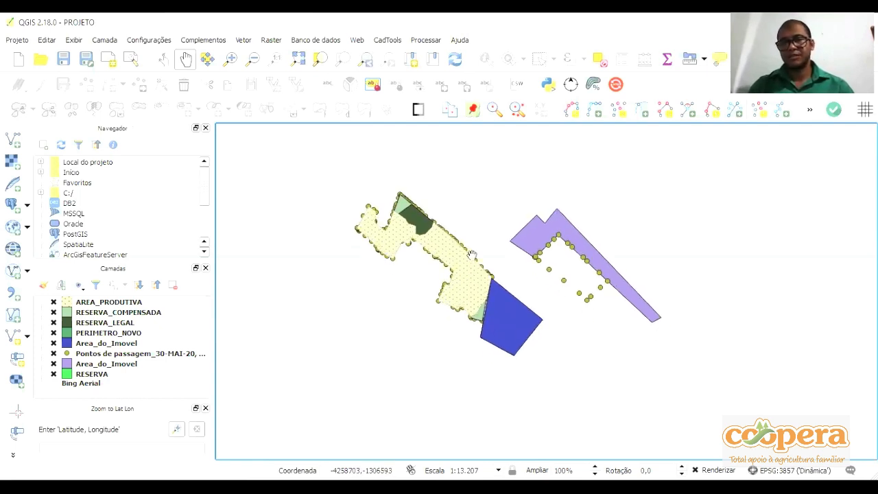
pyautogui.scroll(1, 446, 261)
pyautogui.moveTo(428, 225); pyautogui.dragTo(445, 252)
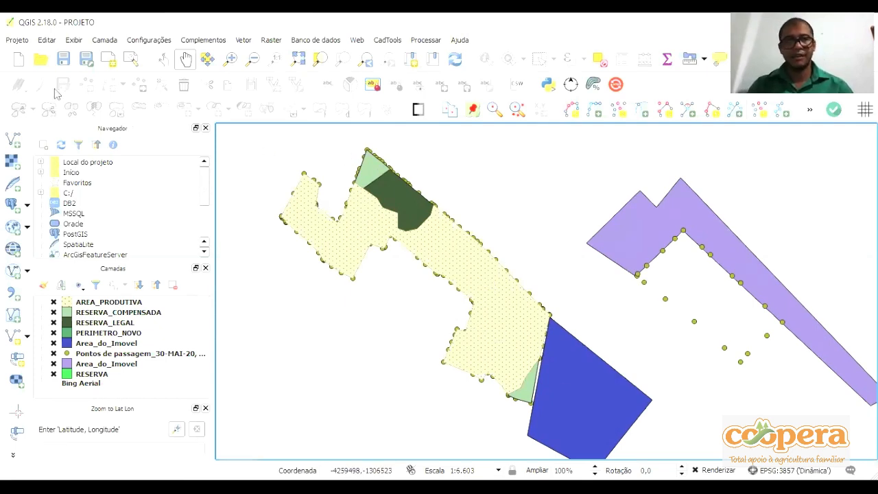
pyautogui.scroll(-1, 580, 262)
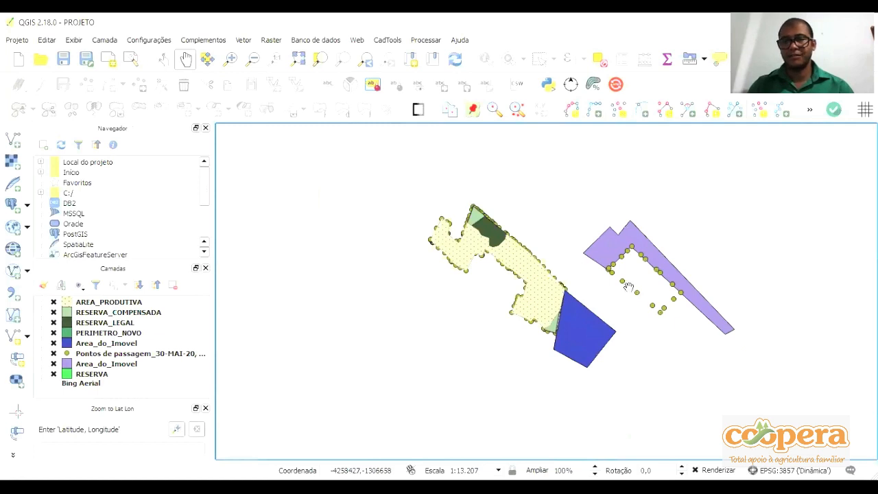
pyautogui.click(17, 60)
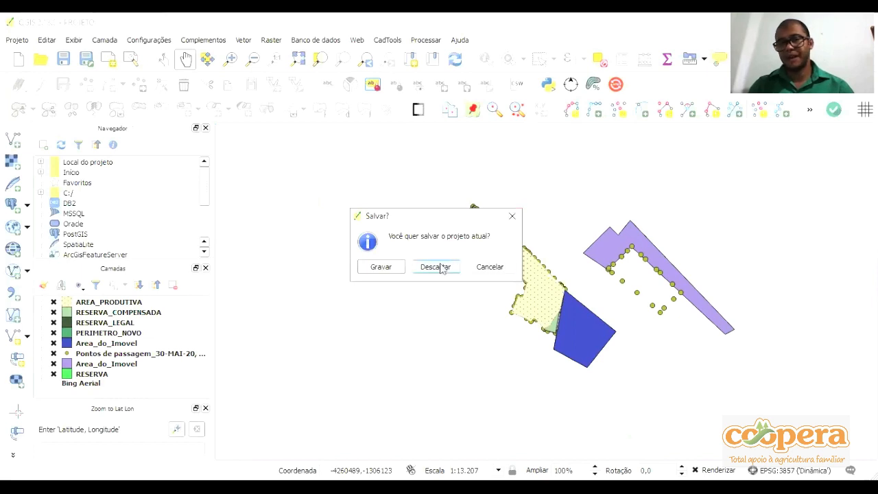
pyautogui.click(381, 267)
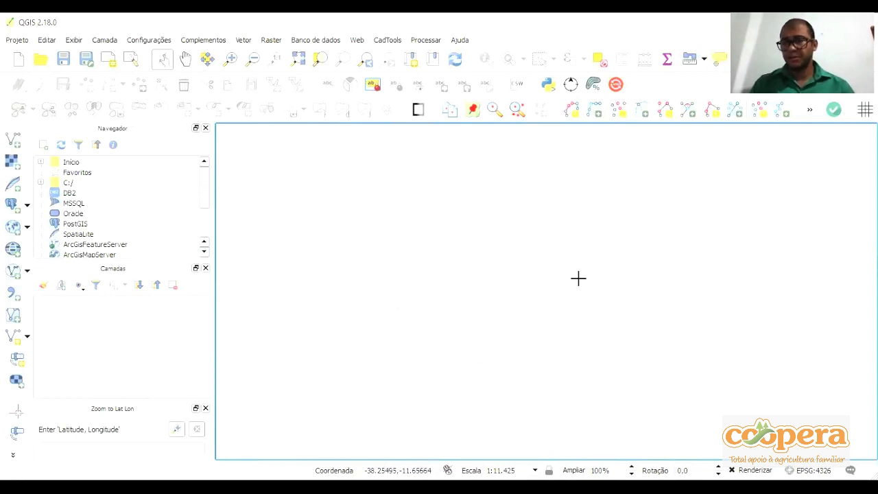
pyautogui.click(357, 40)
pyautogui.moveTo(417, 64)
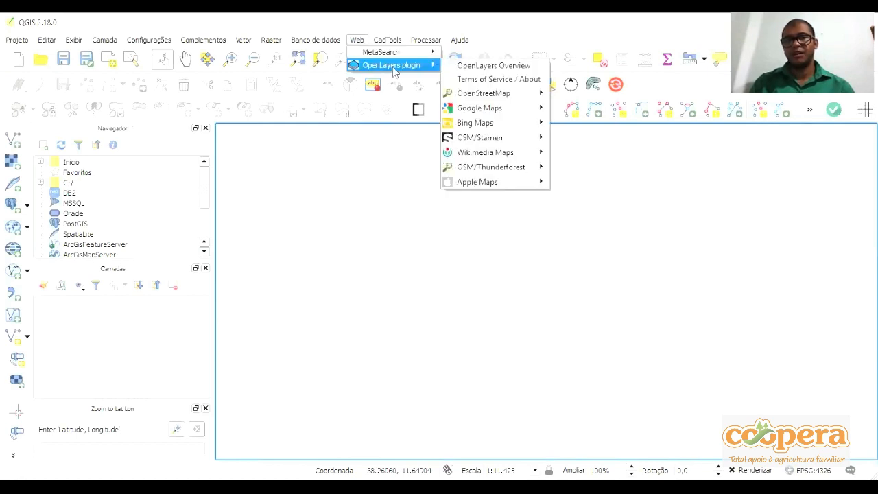
pyautogui.moveTo(480, 122)
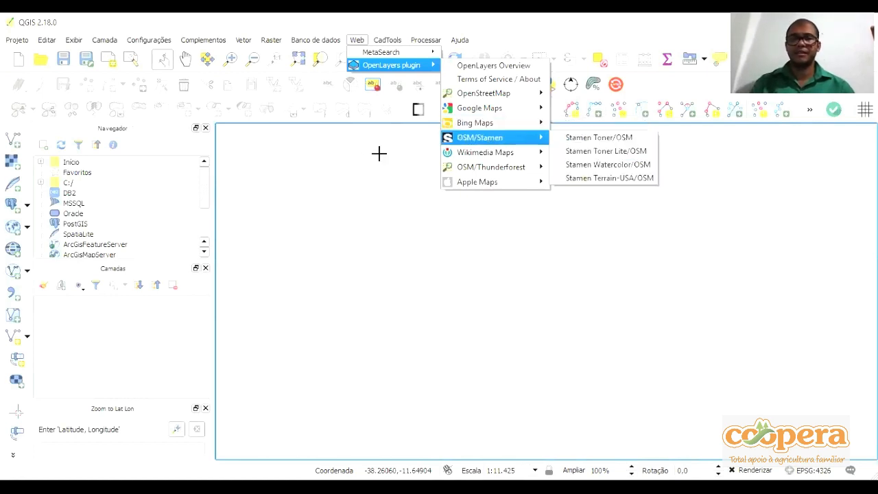
pyautogui.click(378, 179)
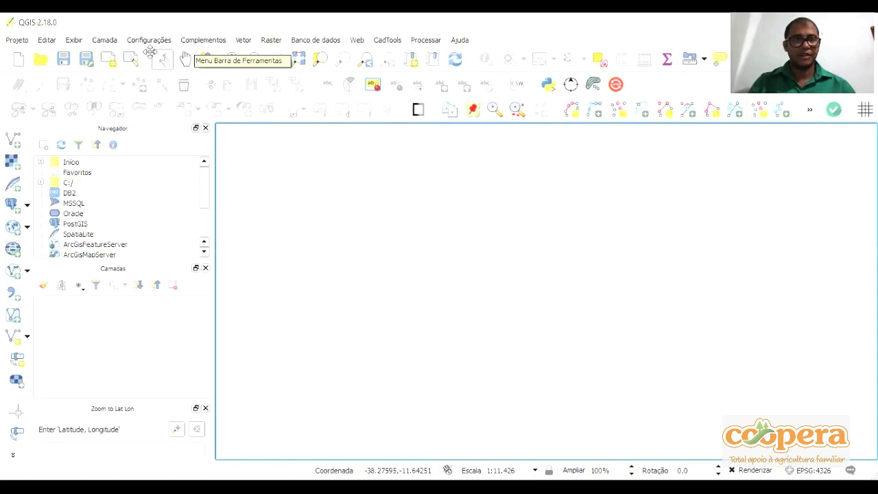
# Examine the options for adding layers and the settings for creating a new shapefile layer, without creating one
pyautogui.click(105, 40)
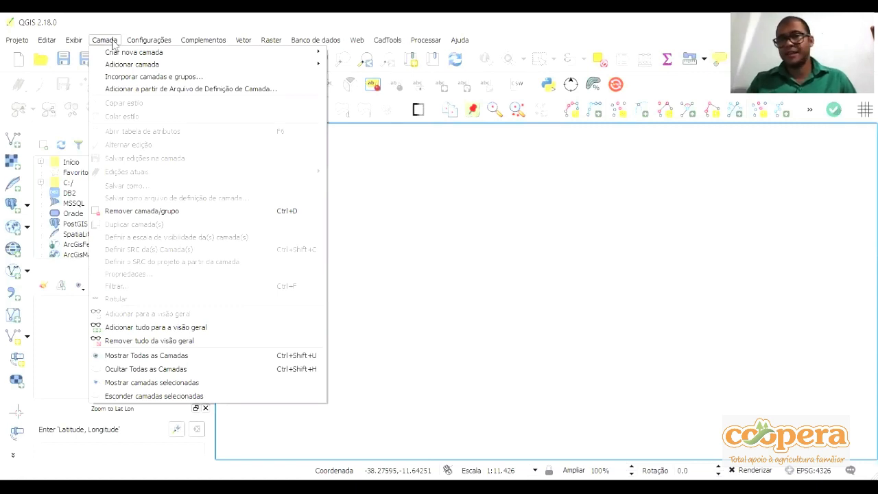
pyautogui.moveTo(114, 57)
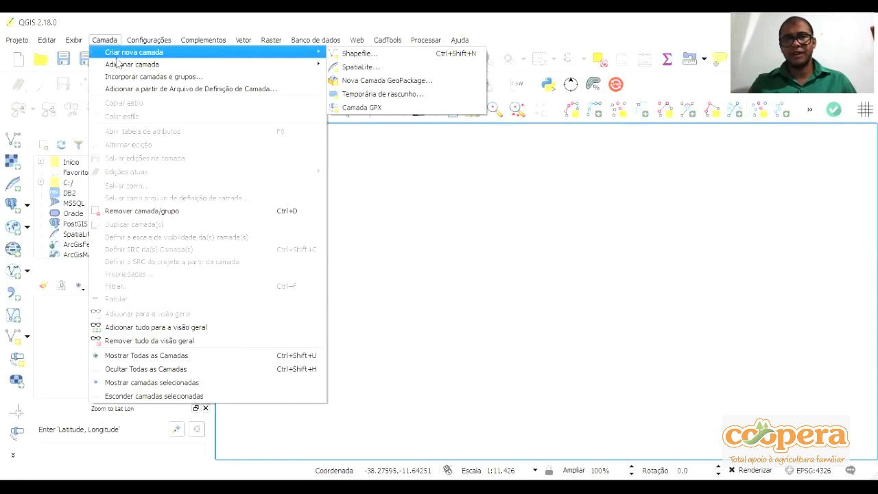
pyautogui.moveTo(118, 65)
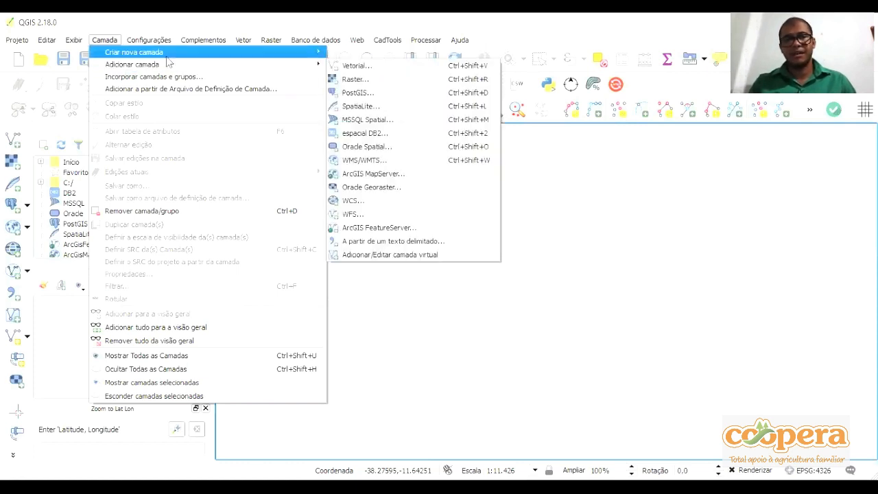
pyautogui.moveTo(177, 57)
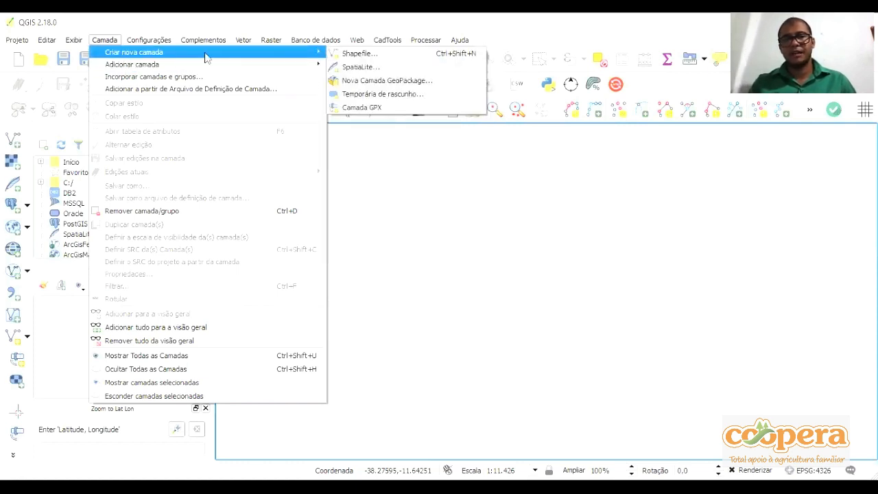
pyautogui.click(367, 55)
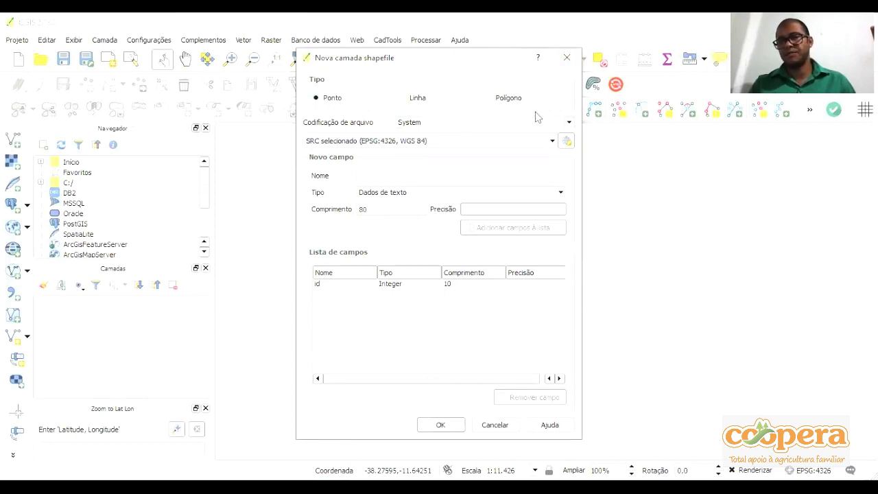
pyautogui.click(566, 57)
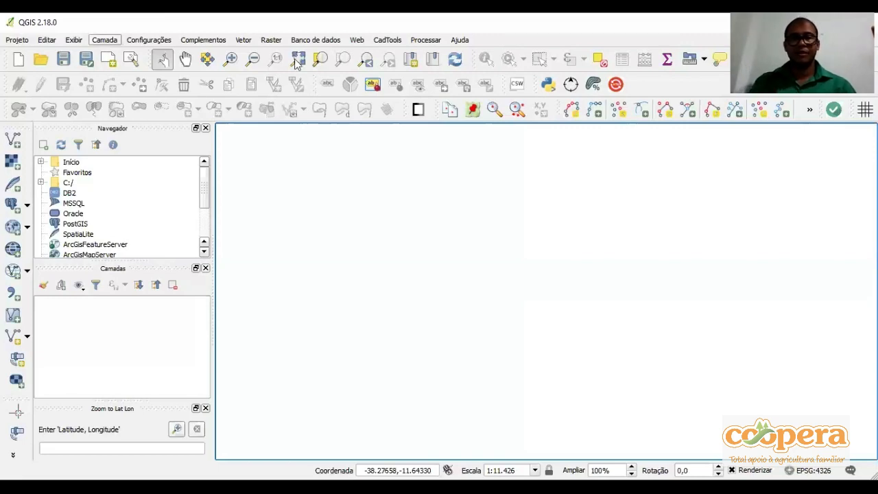
pyautogui.click(104, 40)
pyautogui.moveTo(302, 52)
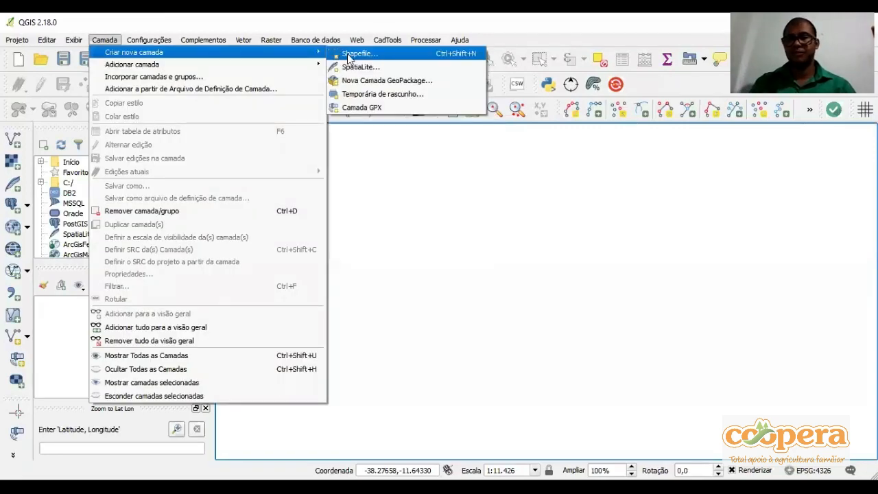
pyautogui.click(348, 67)
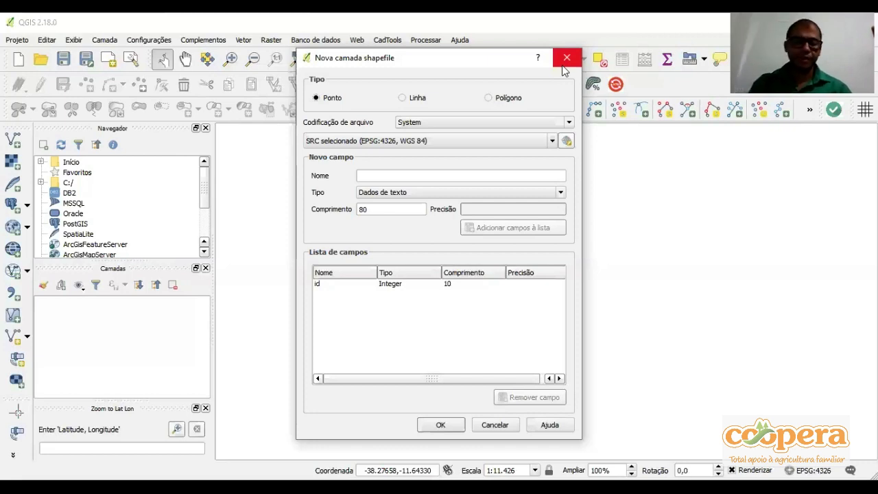
pyautogui.click(506, 103)
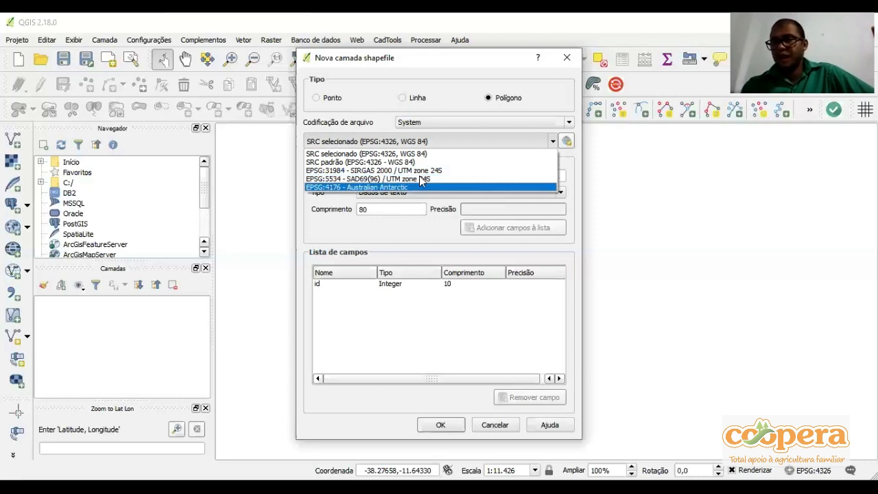
pyautogui.click(565, 62)
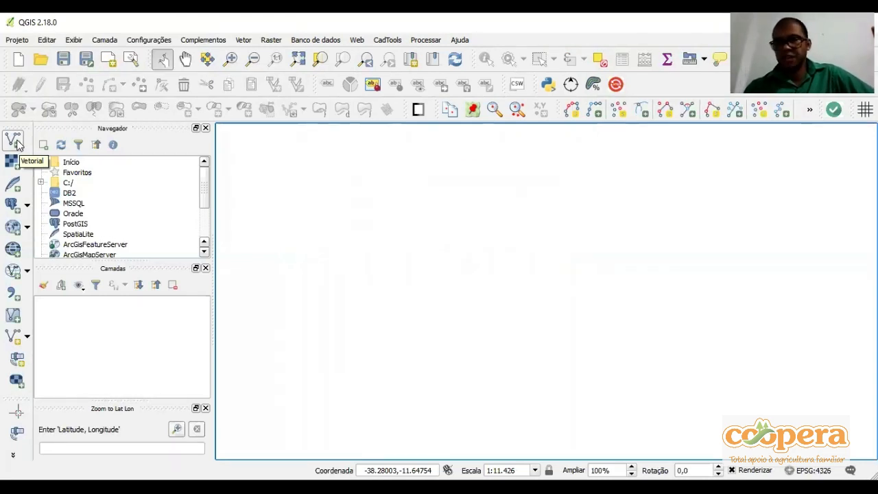
pyautogui.click(17, 143)
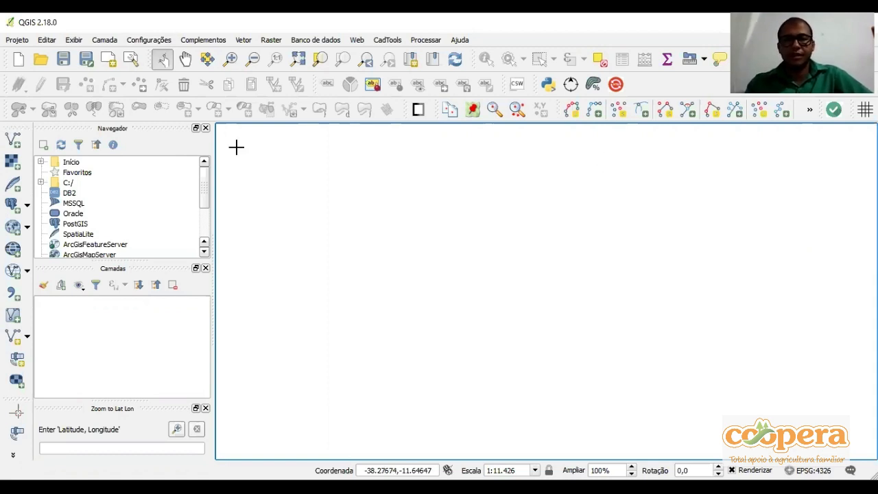
# Load only the waypoints from Pontos de passagem_06-JUN-20.gpx in the client's folder with the GPS tools, excluding routes and tracks
pyautogui.click(249, 41)
pyautogui.moveTo(254, 94)
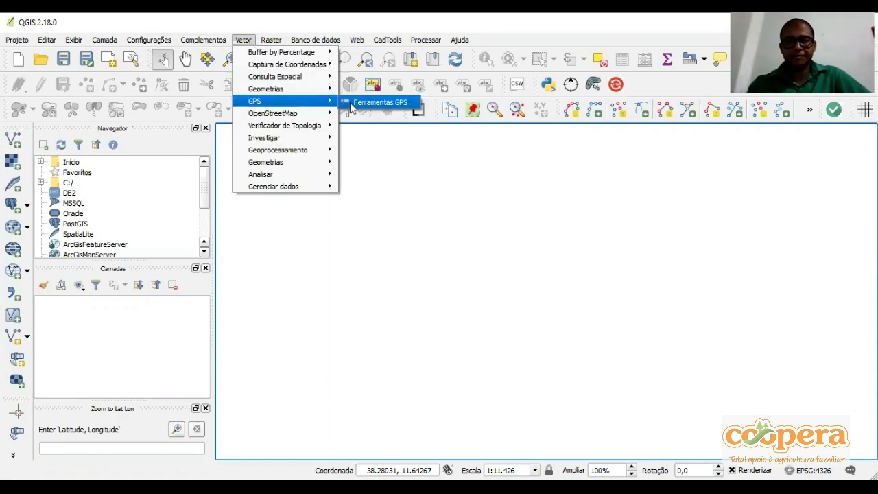
pyautogui.click(376, 102)
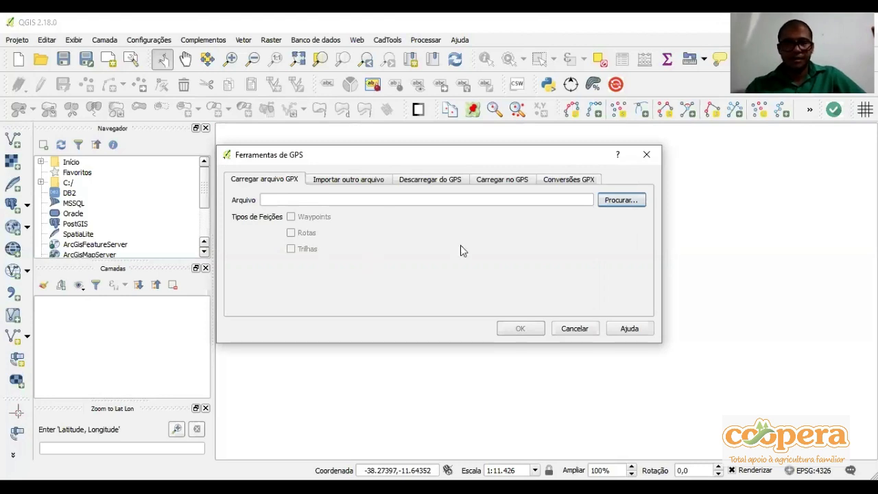
pyautogui.click(283, 182)
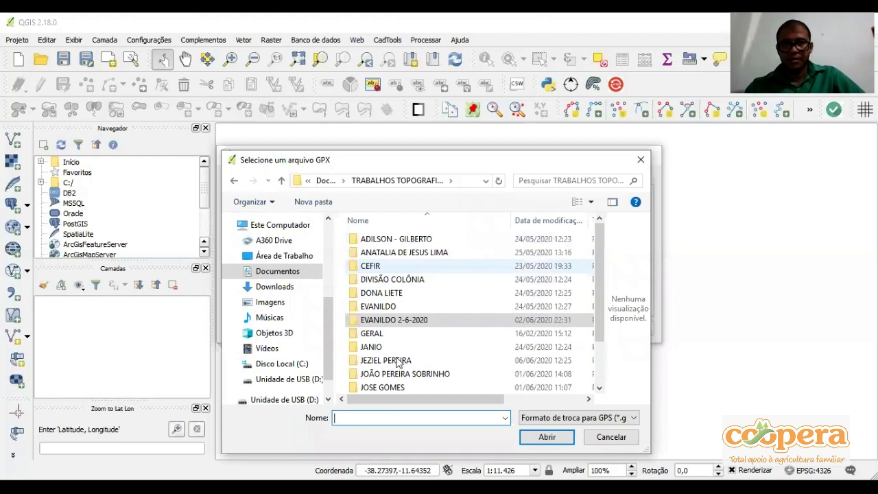
pyautogui.doubleClick(390, 360)
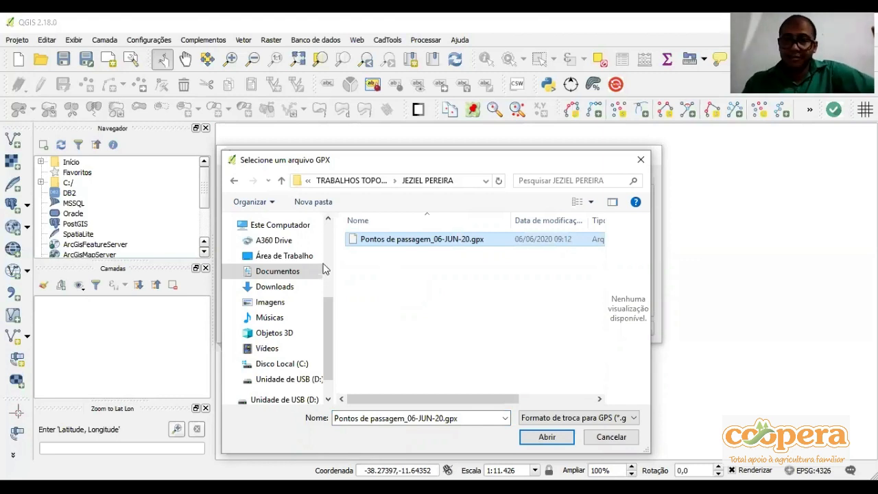
pyautogui.press('Return')
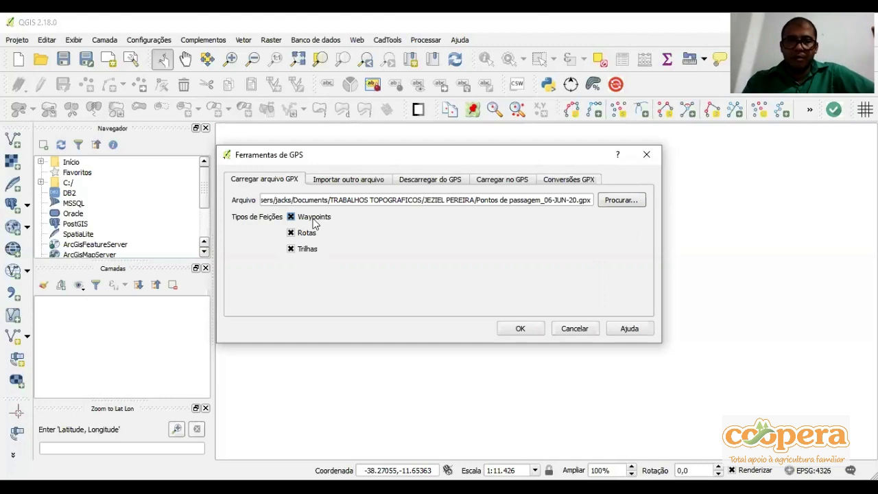
pyautogui.click(292, 250)
pyautogui.click(292, 233)
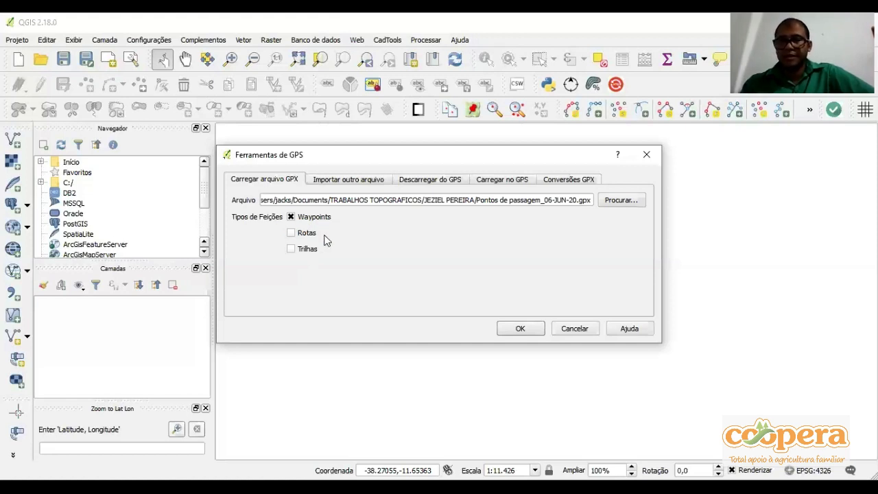
pyautogui.click(520, 328)
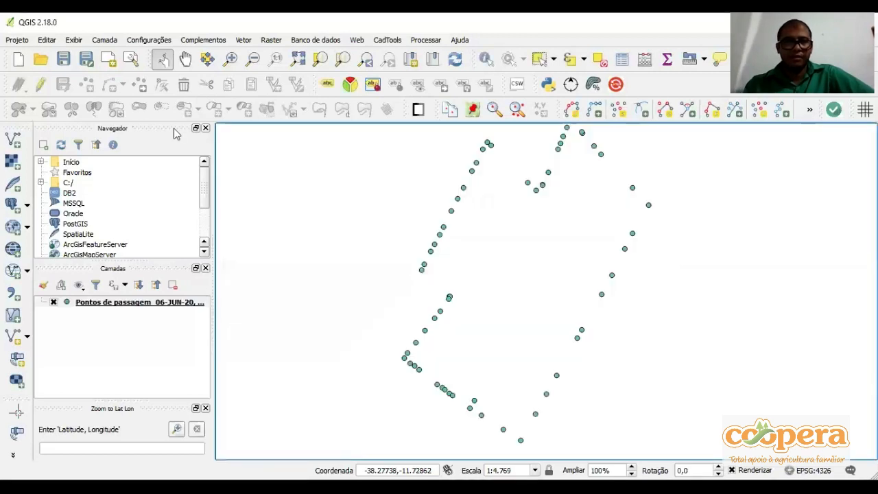
pyautogui.click(186, 61)
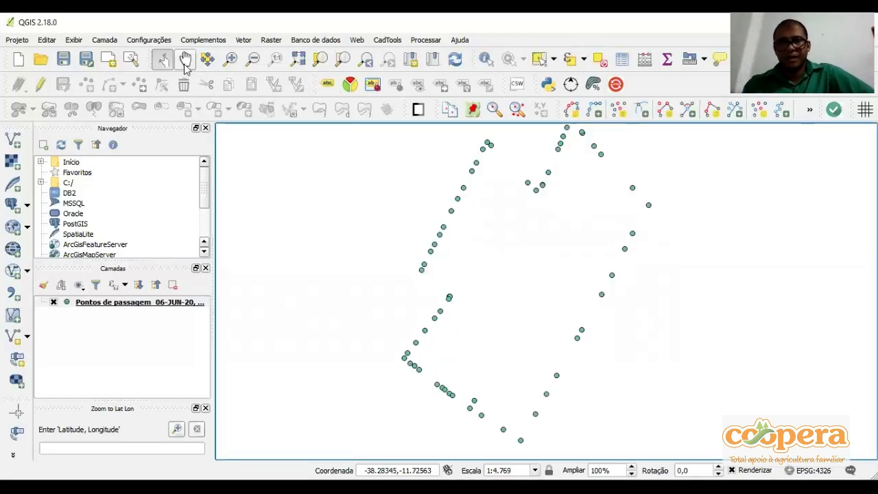
pyautogui.moveTo(545, 303); pyautogui.dragTo(564, 312)
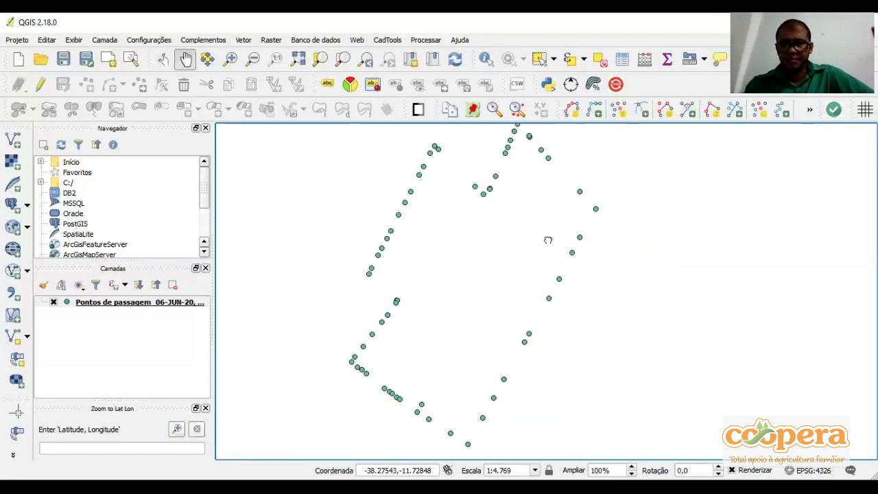
pyautogui.moveTo(535, 234); pyautogui.dragTo(562, 234)
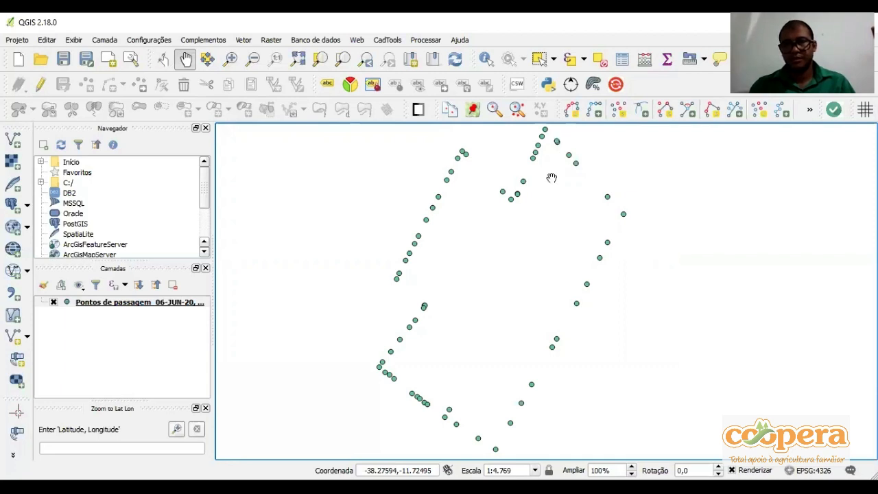
pyautogui.scroll(2, 551, 176)
pyautogui.scroll(-2, 504, 283)
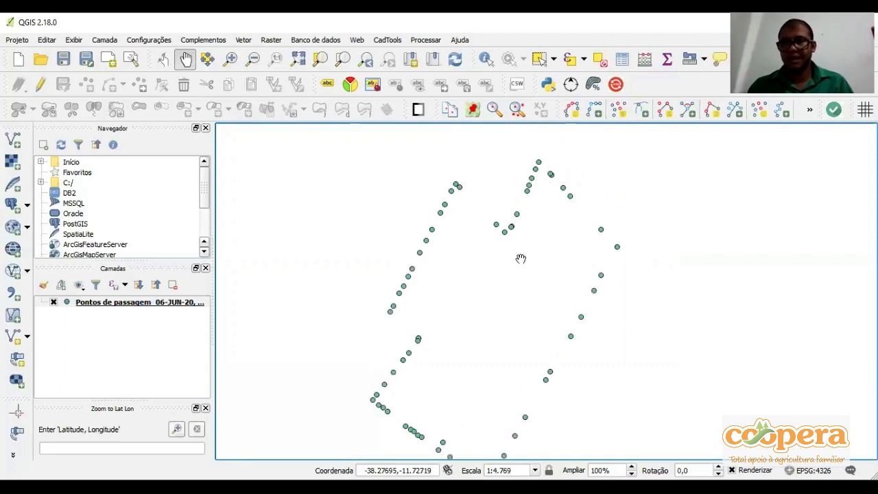
pyautogui.moveTo(492, 341); pyautogui.dragTo(484, 312)
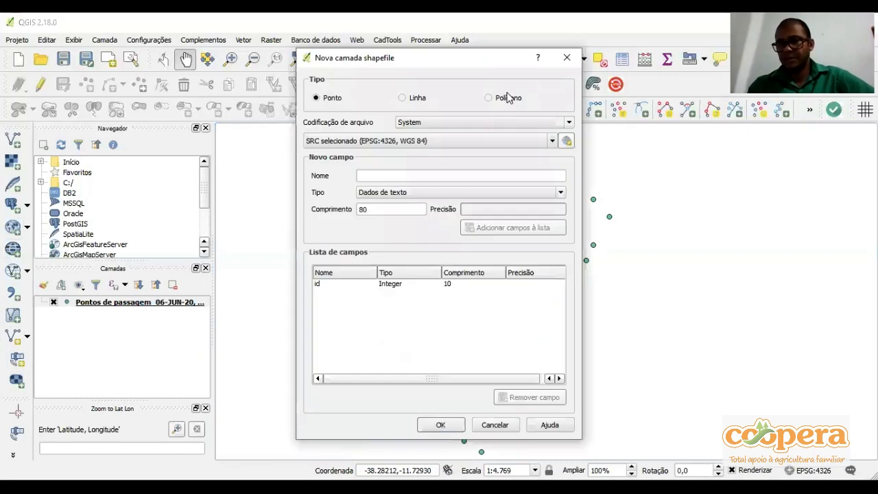
# Set the new shapefile layer to polygon type with the EPSG:31984 - SIRGAS 2000 / UTM zone 24S reference system
pyautogui.click(508, 98)
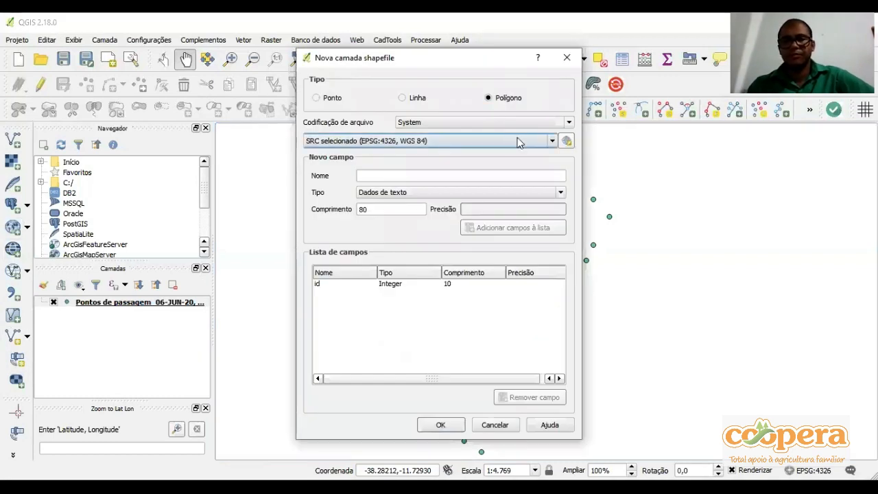
pyautogui.click(511, 140)
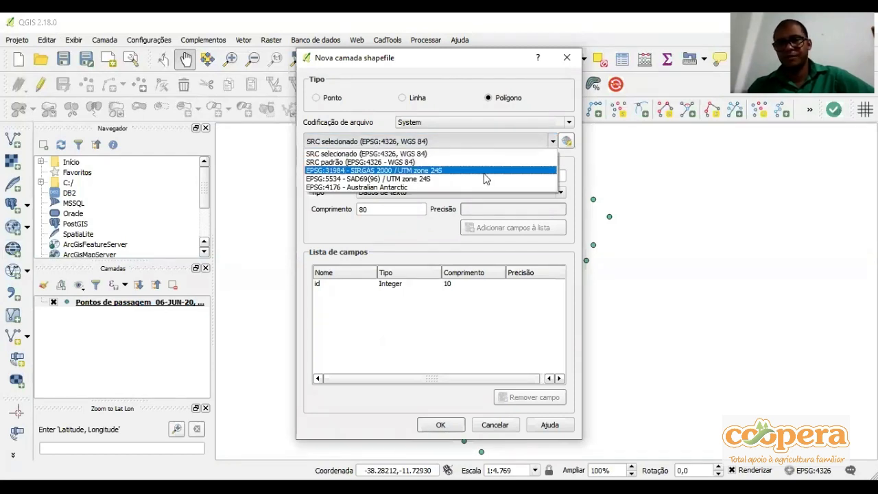
pyautogui.click(485, 177)
# Add a decimal number field named AREA with precision 4 to the new layer's field list
pyautogui.write('AREA')
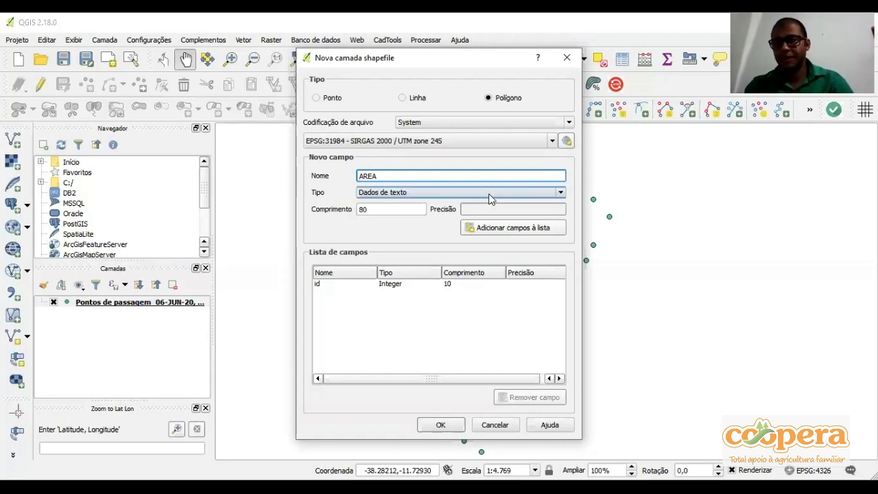
pyautogui.click(489, 198)
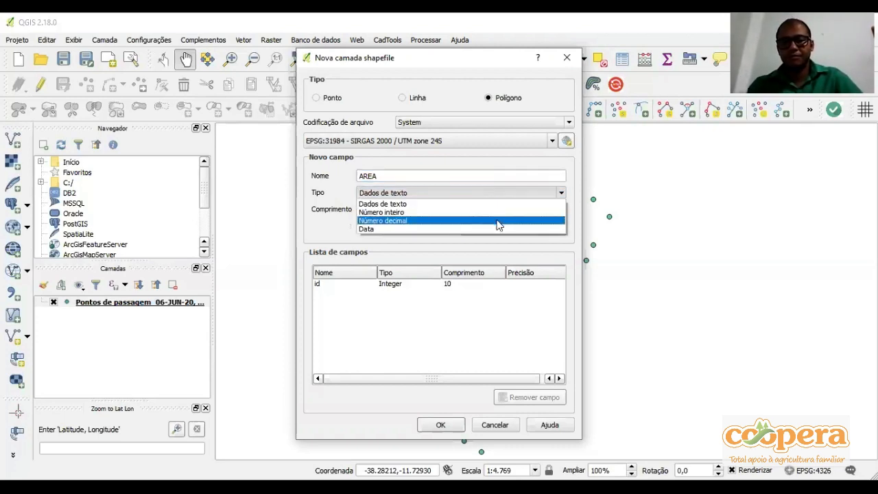
pyautogui.click(499, 221)
pyautogui.click(506, 209)
pyautogui.write('4')
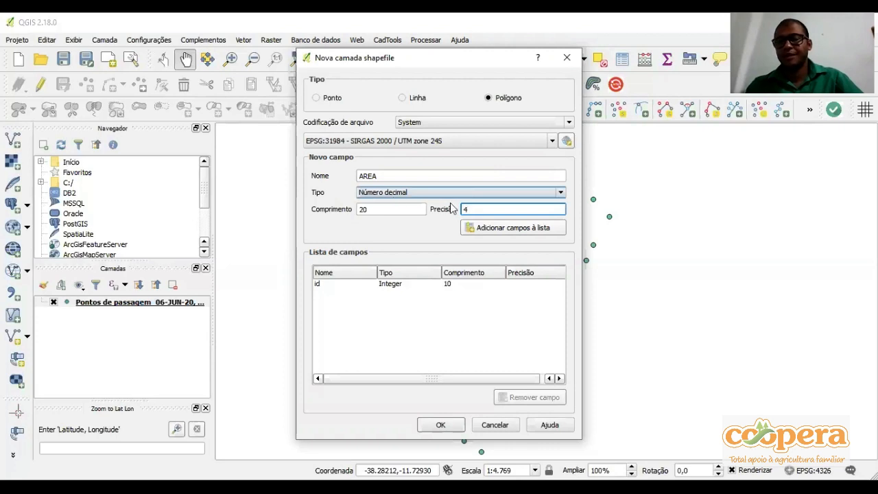
pyautogui.click(513, 227)
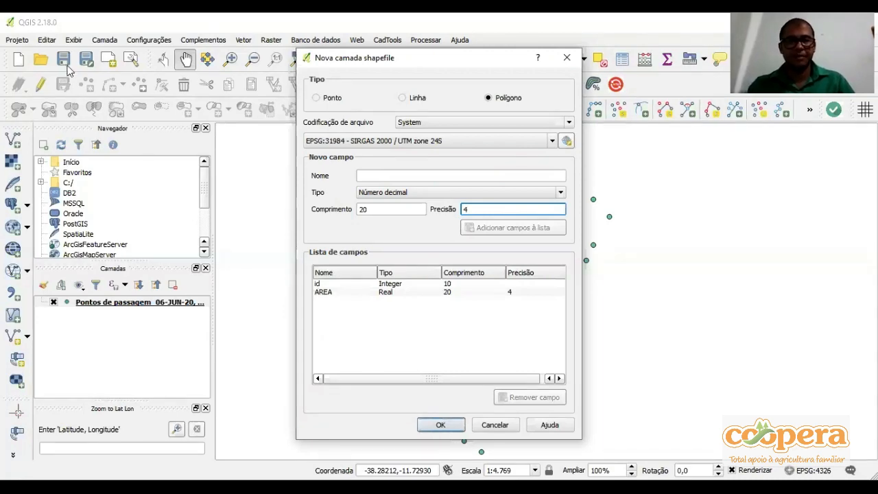
# Create the polygon layer and save it as the shapefile PERIMETRO in the client's folder under TRABALHOS TOPOGRAFICOS
pyautogui.click(440, 425)
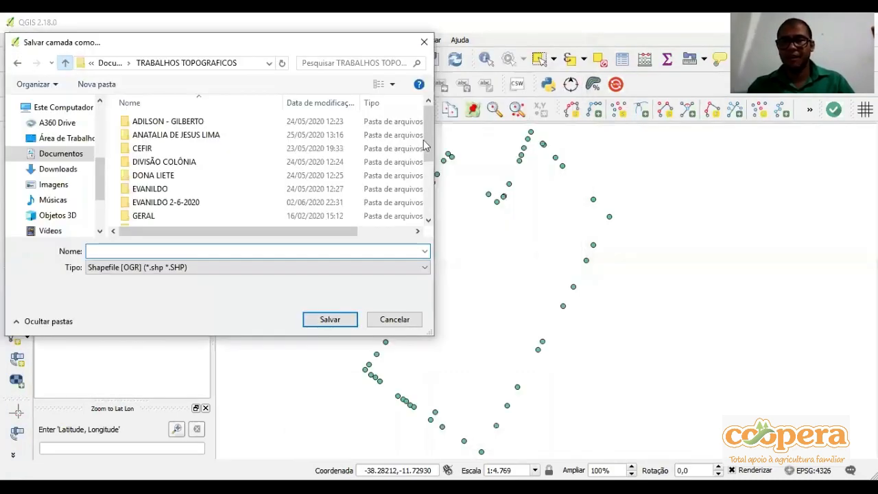
pyautogui.scroll(-2, 424, 190)
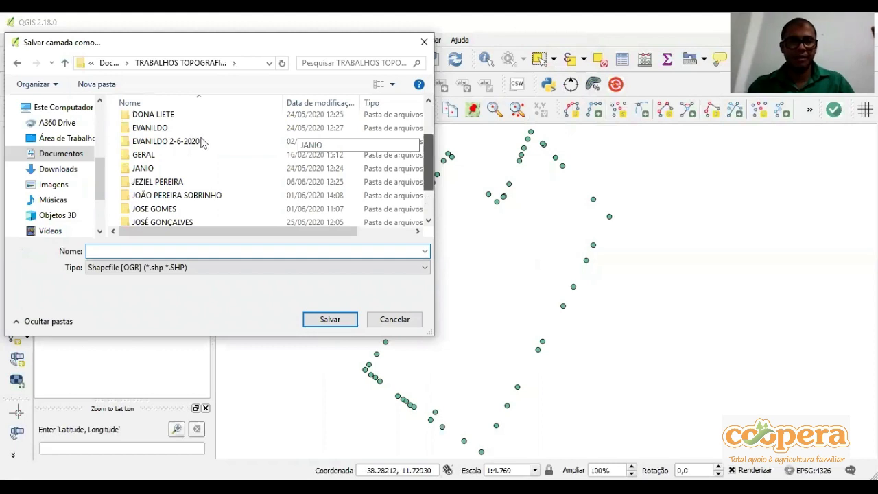
pyautogui.scroll(-2, 425, 197)
pyautogui.doubleClick(158, 137)
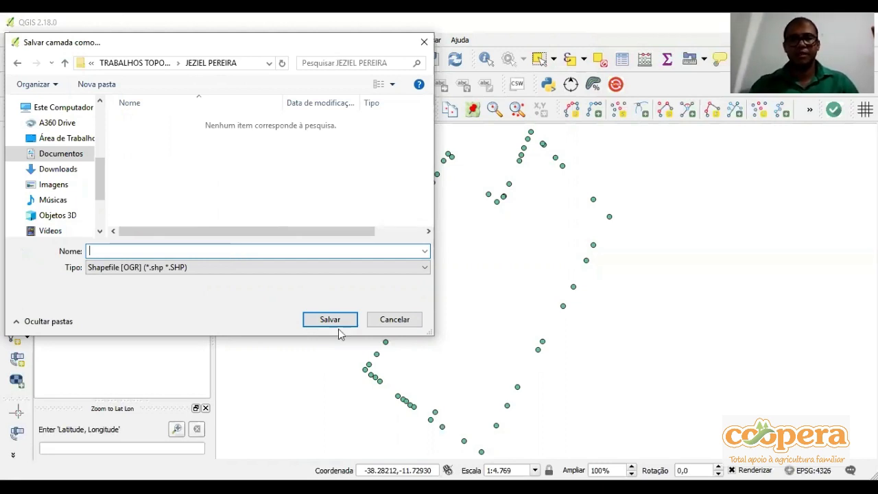
pyautogui.write('PERIMETRO')
pyautogui.press('Tab')
pyautogui.hotkey('shift', 'Tab')
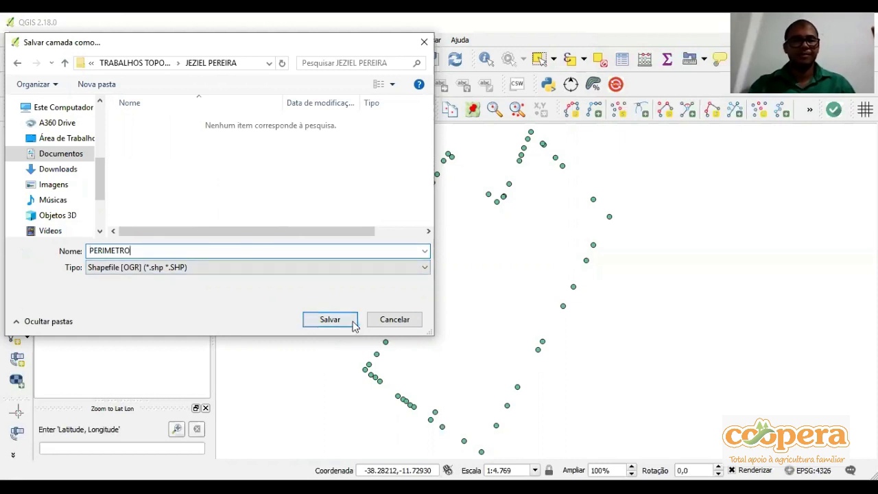
pyautogui.press('Return')
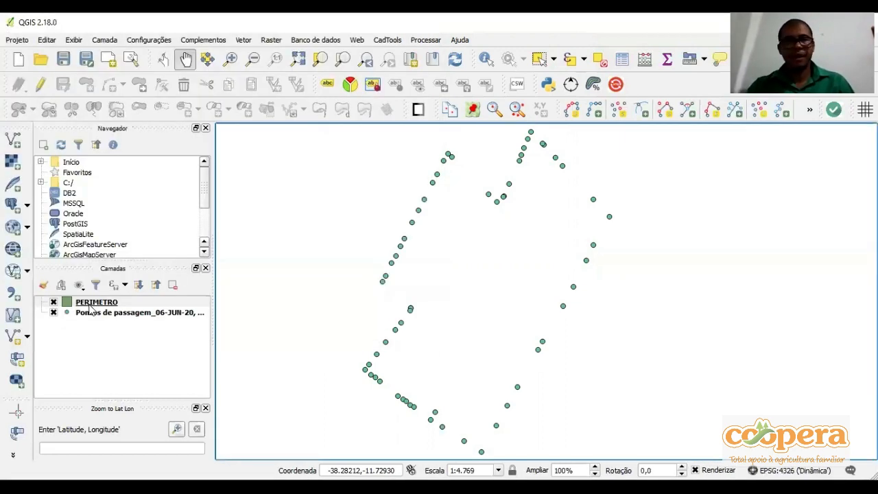
# Turn on editing for the PERIMETRO layer and activate the Add Feature tool
pyautogui.click(91, 306)
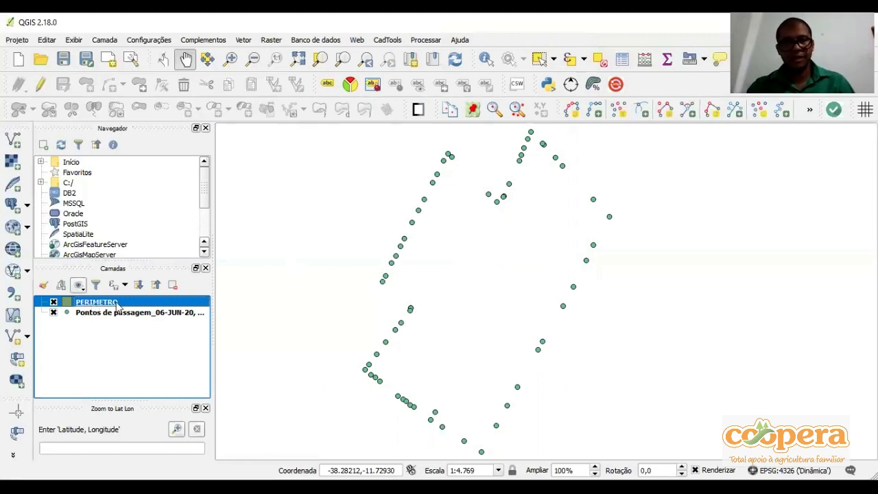
pyautogui.click(47, 91)
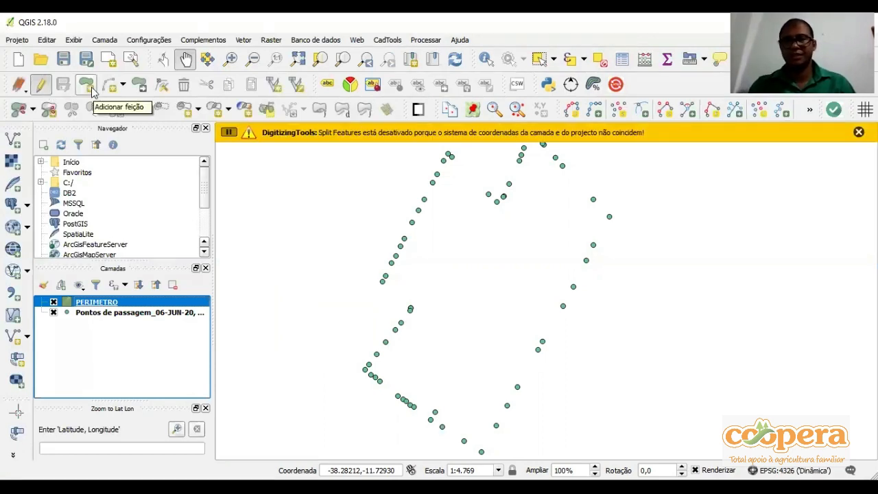
pyautogui.click(91, 90)
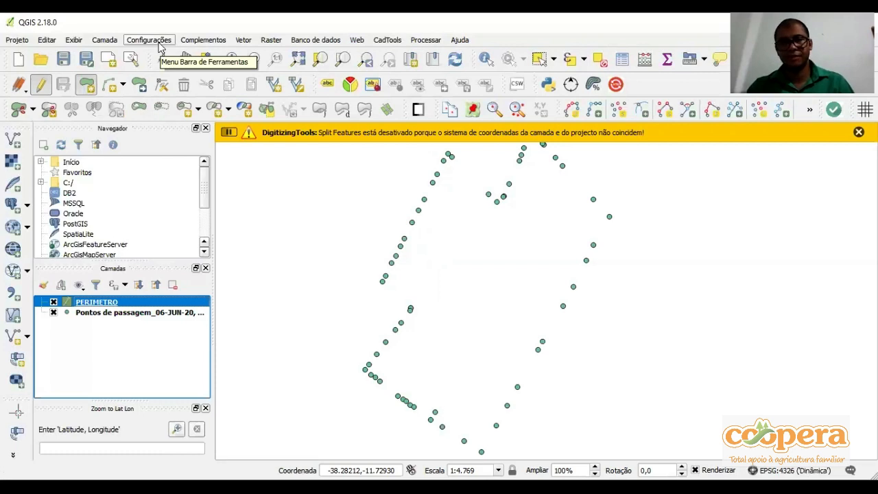
# Set the snapping options to advanced layer selection and enable snapping for both the waypoints and PERIMETRO layers
pyautogui.click(160, 43)
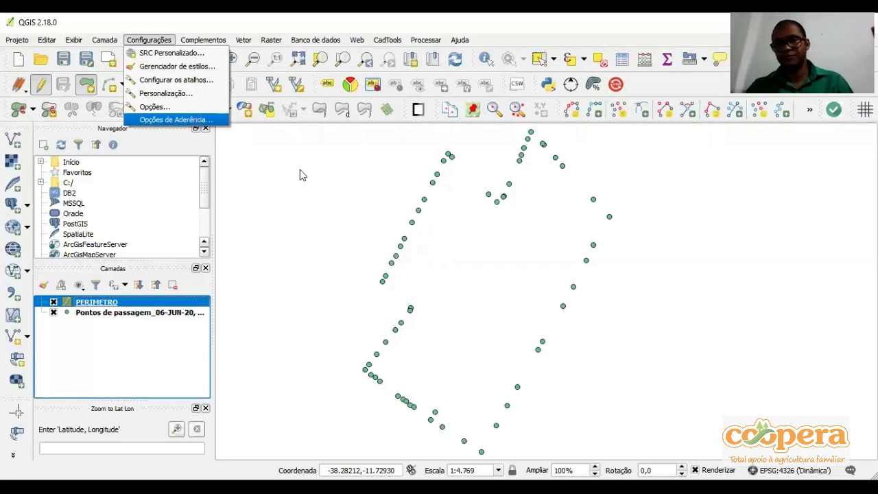
pyautogui.click(176, 120)
pyautogui.click(299, 175)
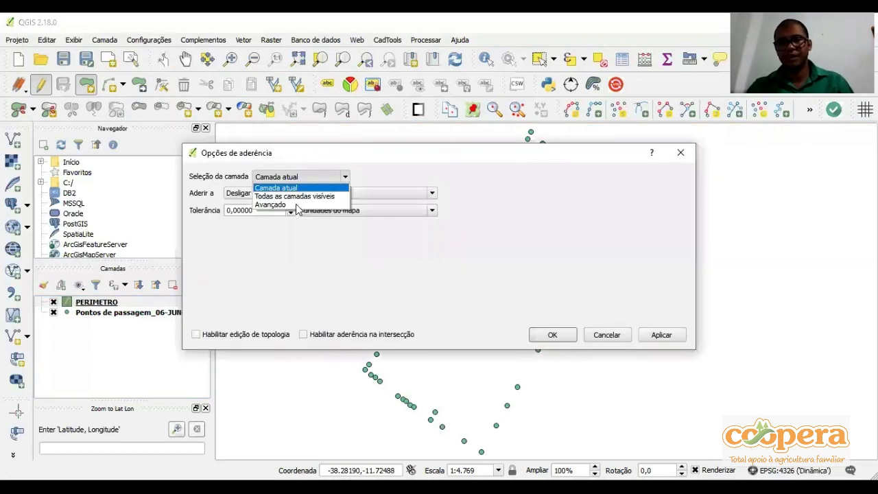
pyautogui.click(296, 205)
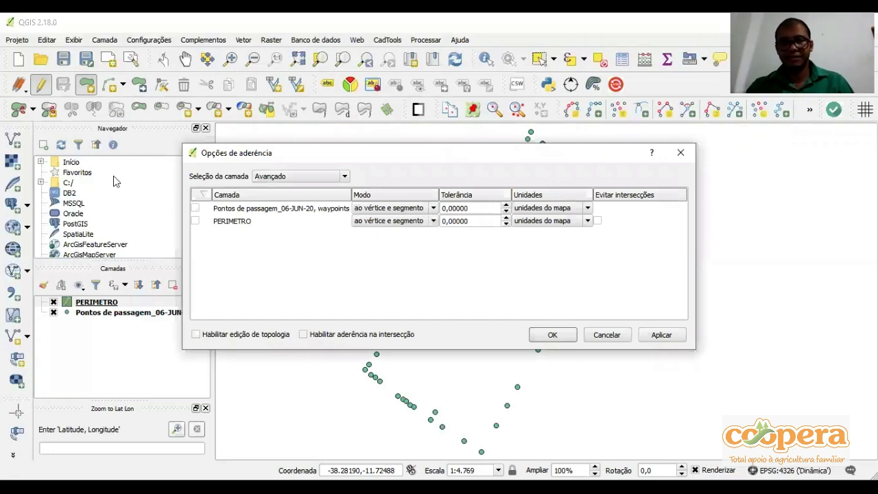
pyautogui.click(195, 220)
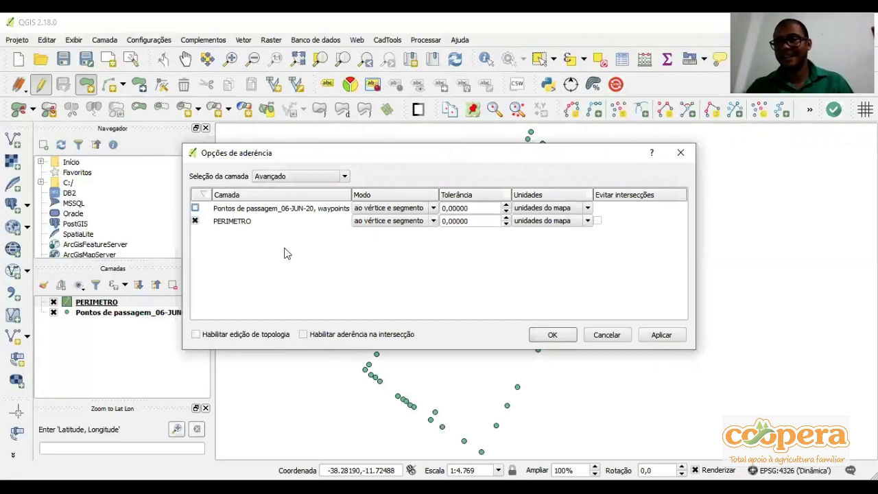
# Set both layers' snapping tolerance to 21 map units and enable topological editing and snapping on intersection
pyautogui.doubleClick(499, 221)
pyautogui.write('21')
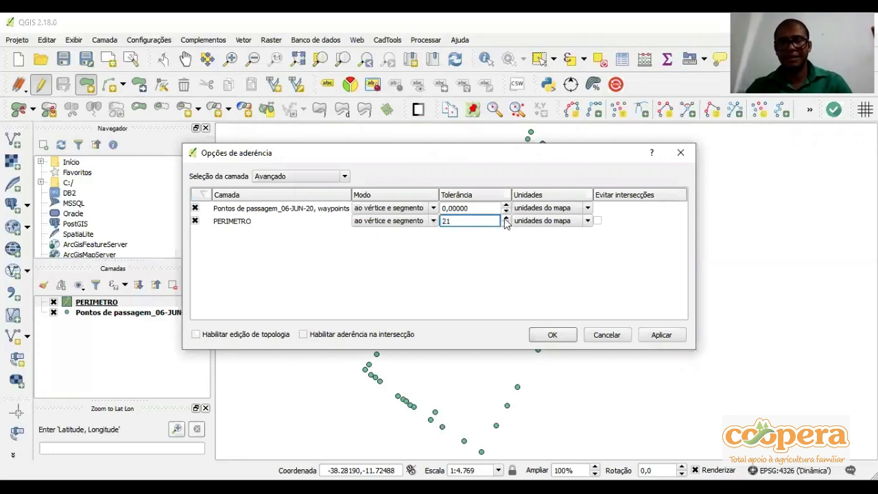
pyautogui.doubleClick(499, 208)
pyautogui.write('21')
pyautogui.click(346, 333)
pyautogui.click(240, 336)
pyautogui.click(555, 334)
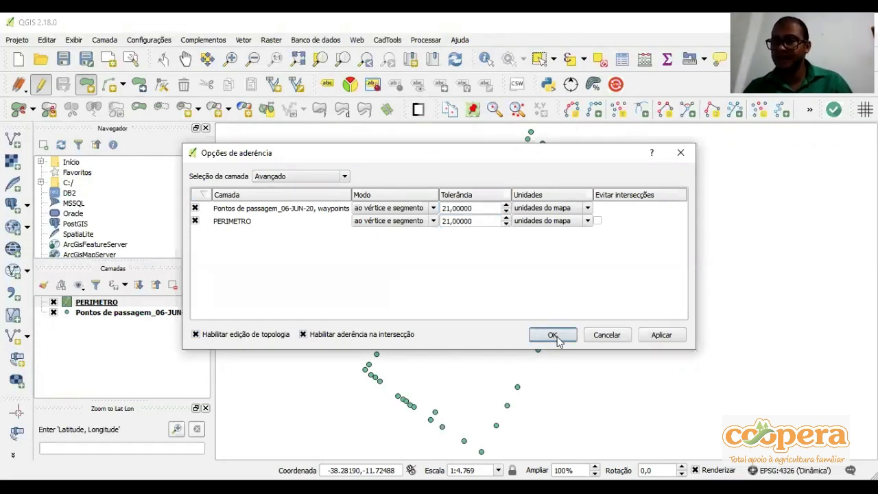
pyautogui.click(559, 340)
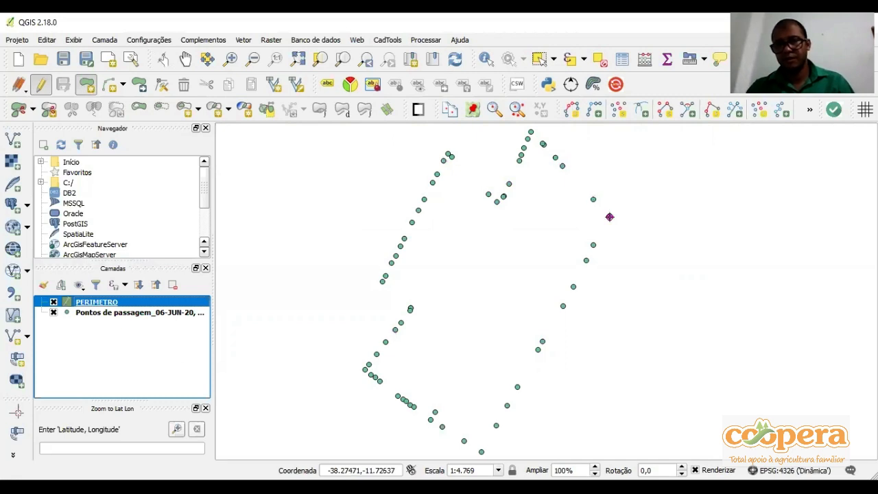
pyautogui.click(609, 217)
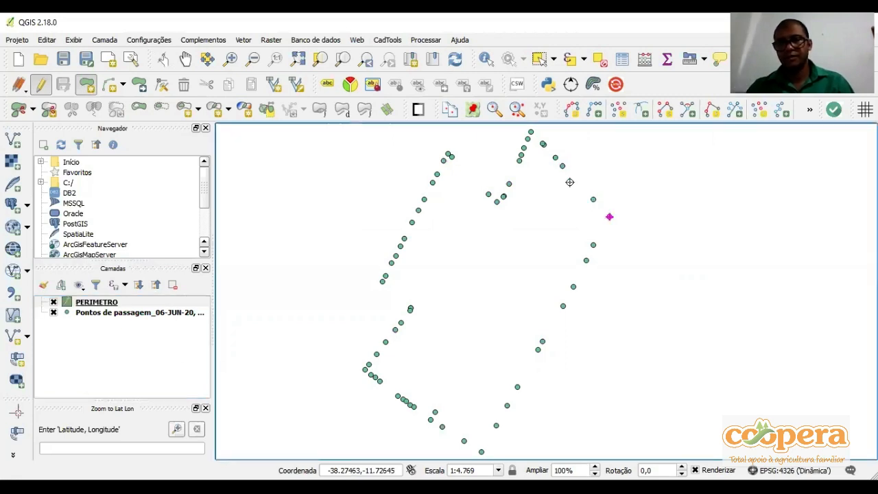
pyautogui.click(593, 200)
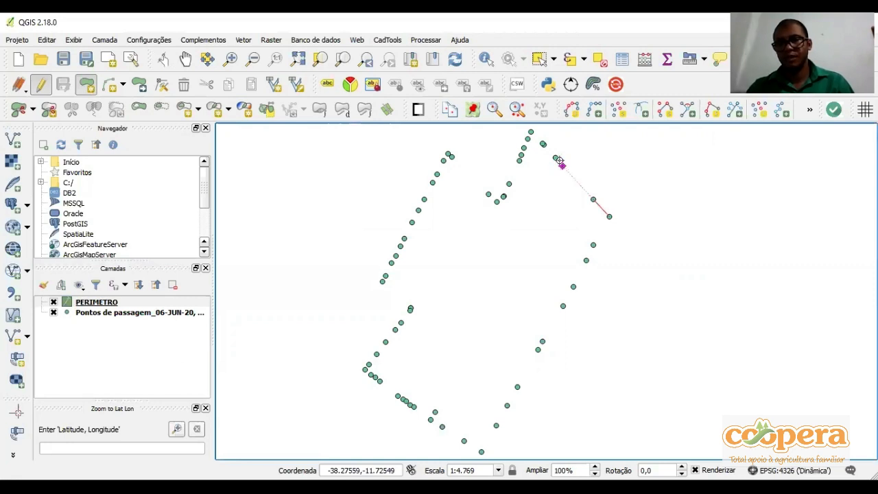
pyautogui.click(561, 165)
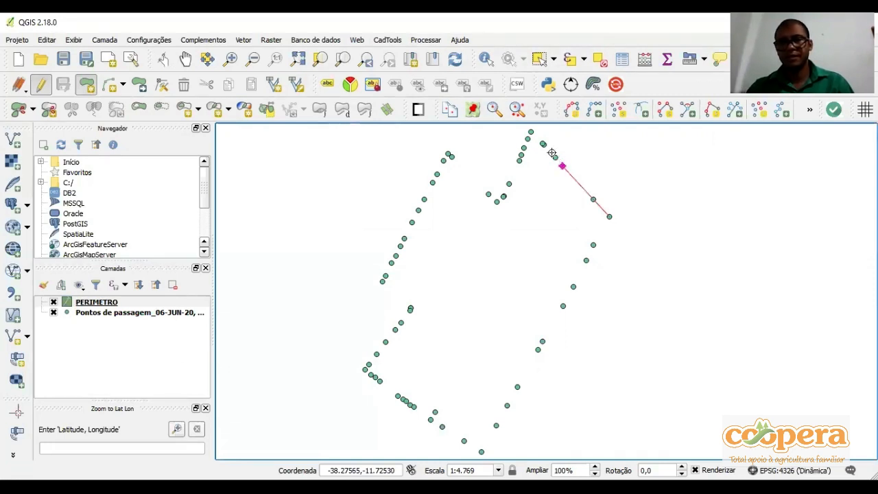
pyautogui.scroll(1, 551, 152)
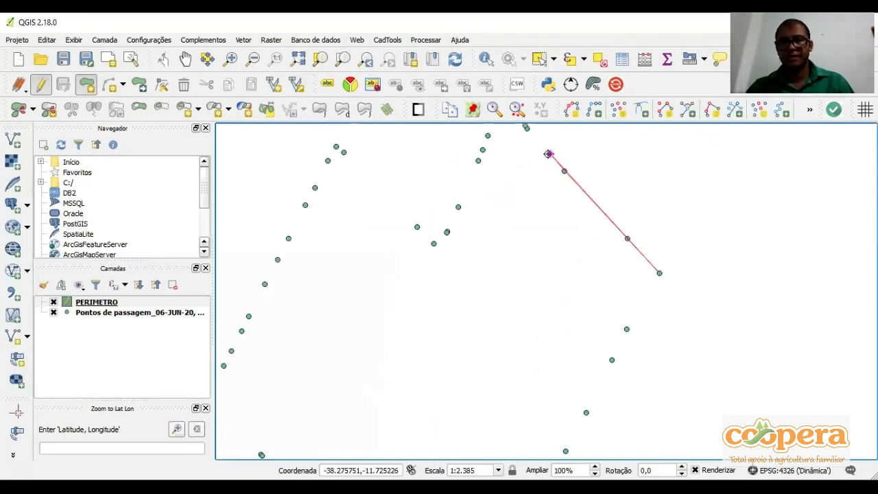
pyautogui.press('Up')
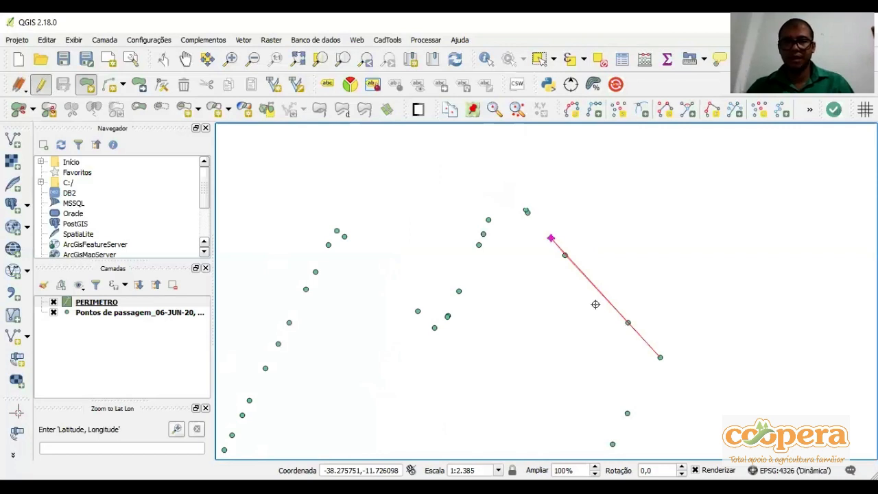
pyautogui.scroll(1, 595, 304)
pyautogui.moveTo(528, 218); pyautogui.dragTo(526, 216)
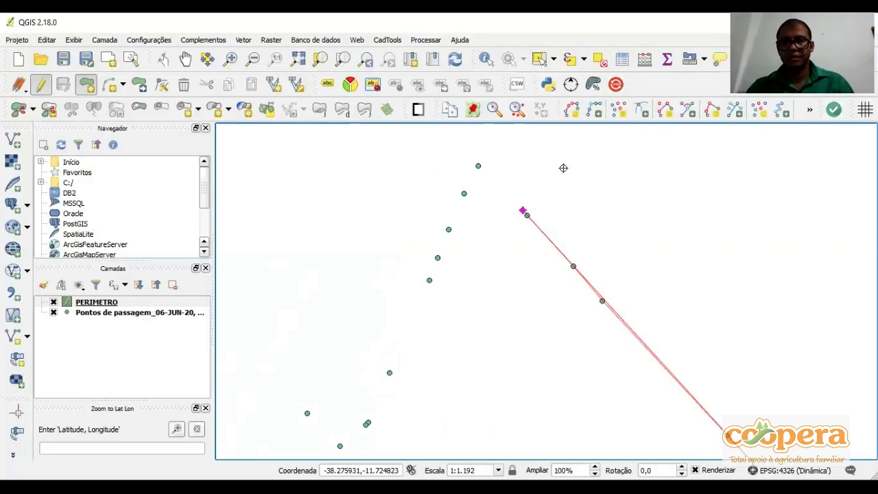
pyautogui.rightClick(572, 191)
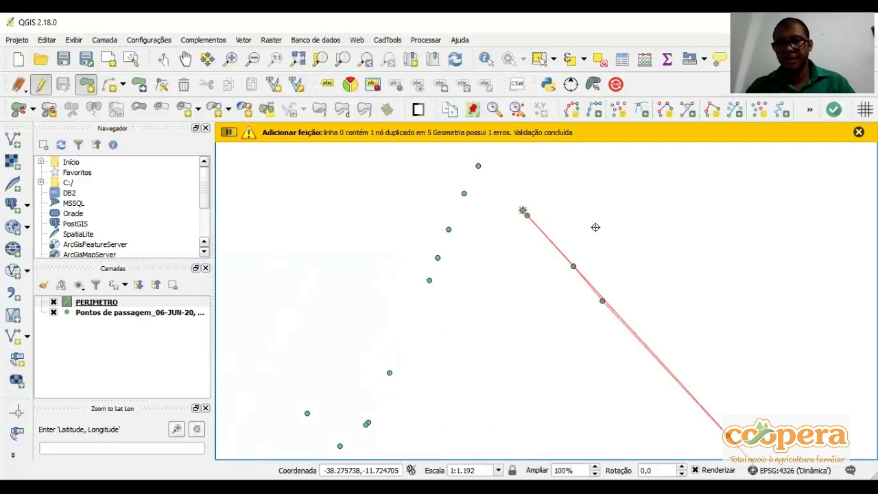
pyautogui.press('Escape')
# Start the PERIMETRO polygon at the easternmost waypoint and trace it northwest through the waypoints to the close pair below the northern peak
pyautogui.scroll(-1, 610, 247)
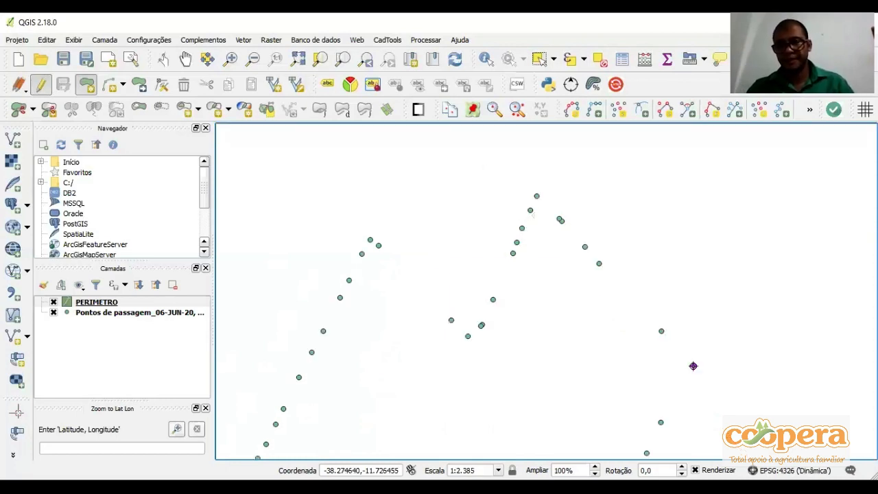
pyautogui.click(663, 330)
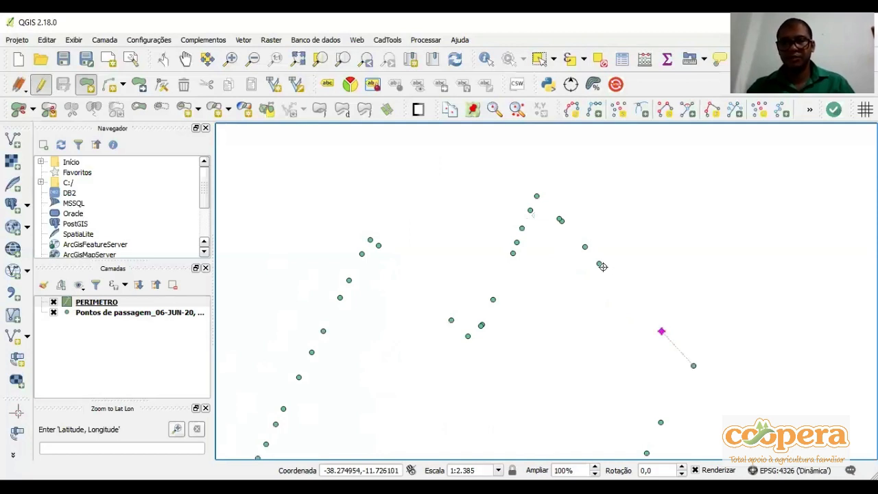
pyautogui.click(598, 265)
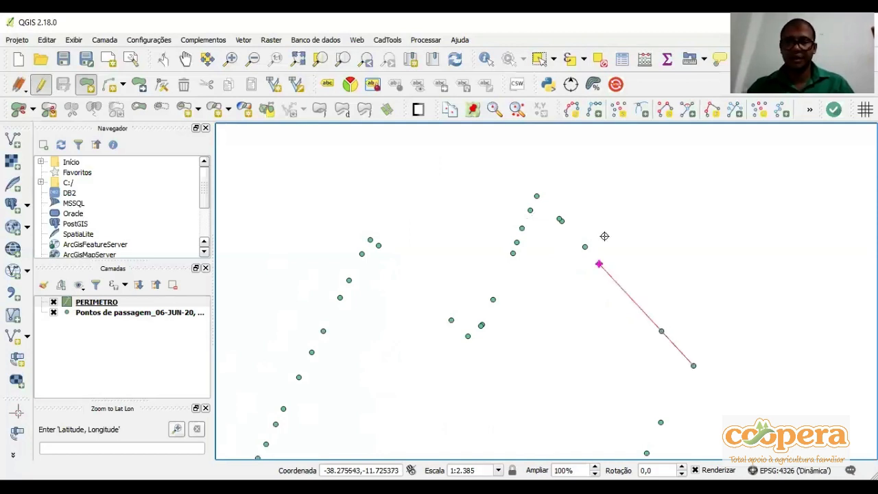
pyautogui.scroll(1, 592, 324)
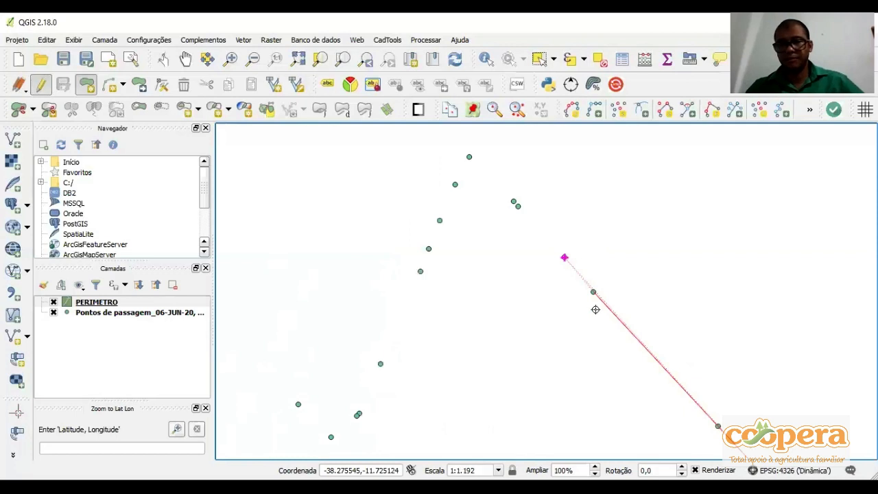
pyautogui.scroll(1, 595, 309)
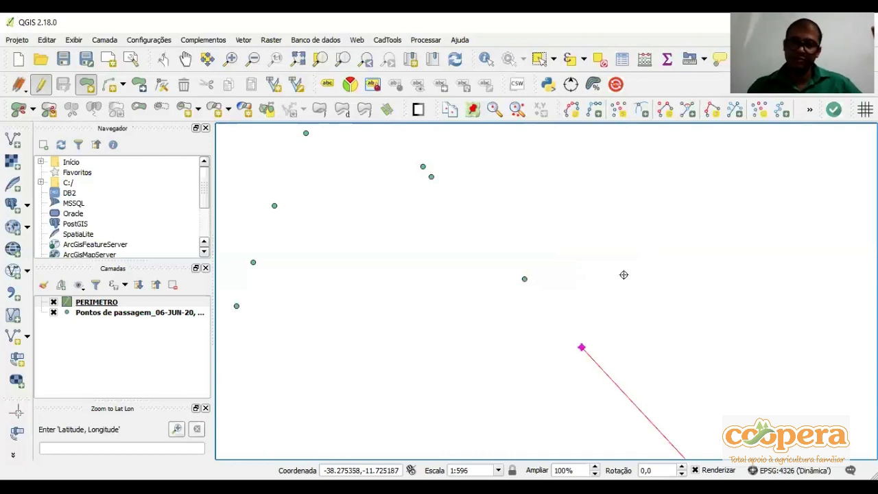
pyautogui.click(524, 279)
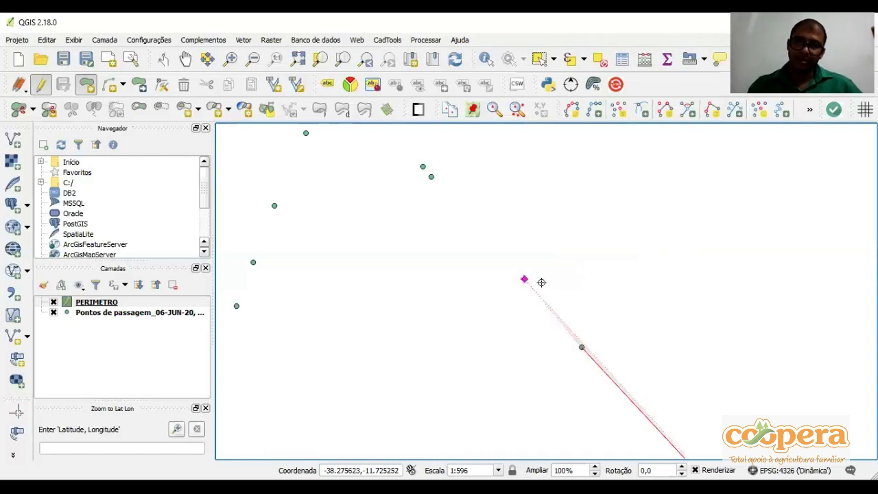
pyautogui.click(525, 278)
pyautogui.click(423, 167)
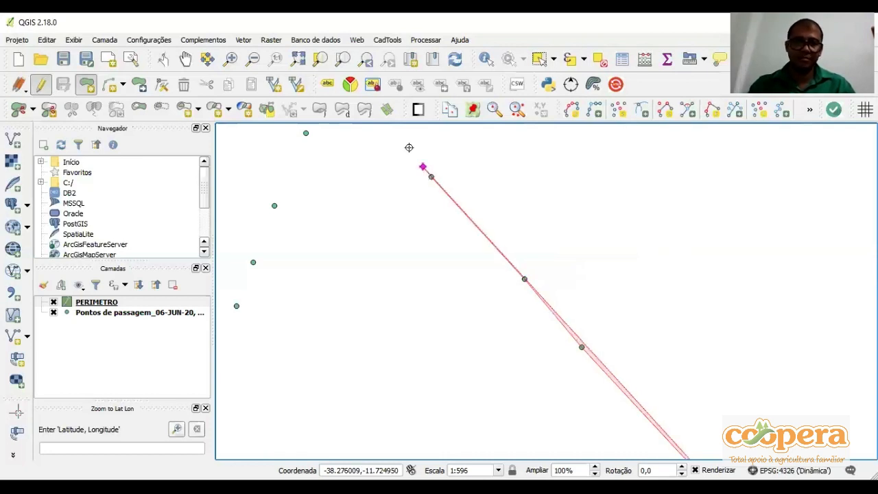
# Continue the polygon over the northernmost waypoint and down the waypoints on the western side of that peak
pyautogui.scroll(-2, 409, 147)
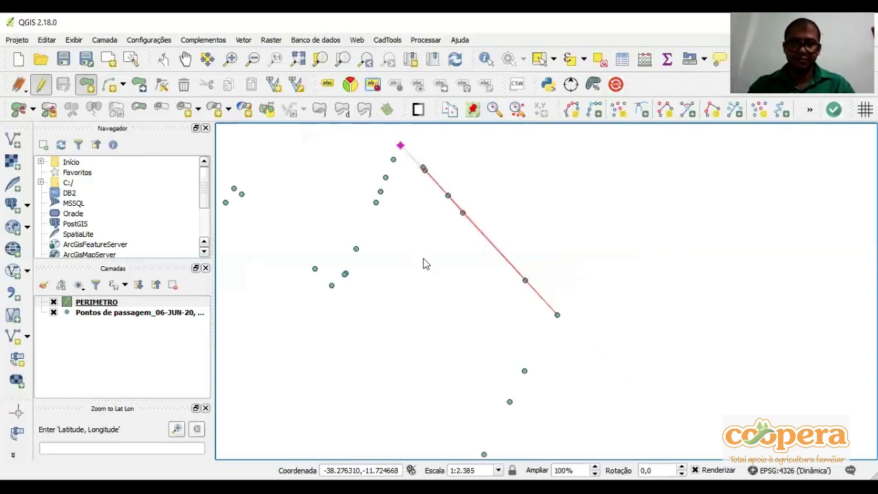
pyautogui.scroll(1, 423, 263)
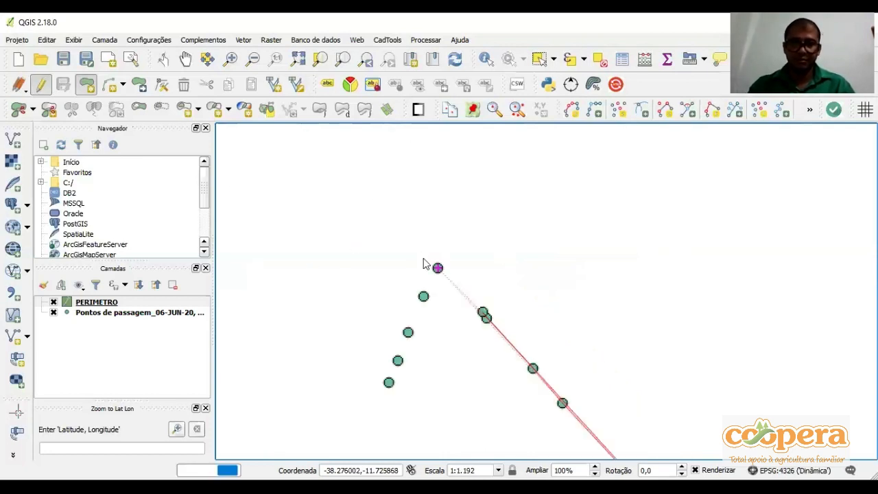
pyautogui.scroll(-1, 424, 296)
pyautogui.click(425, 297)
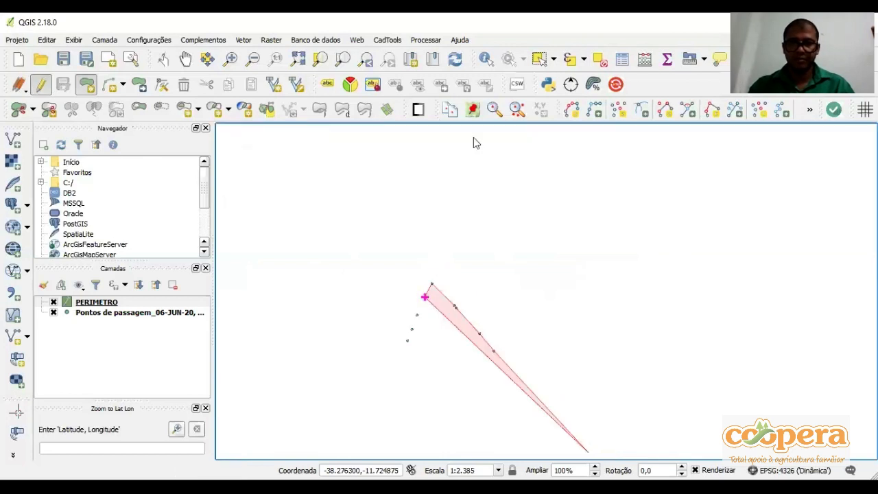
pyautogui.moveTo(426, 297); pyautogui.dragTo(474, 137)
pyautogui.click(463, 154)
pyautogui.click(458, 168)
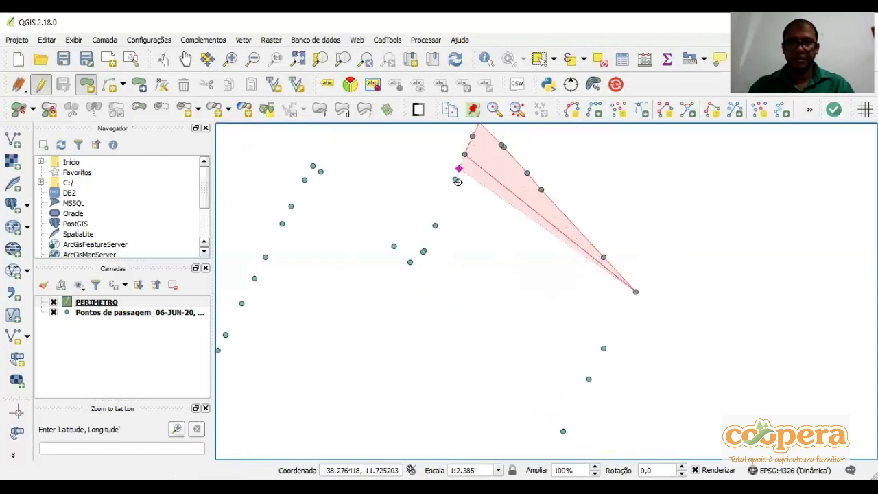
pyautogui.click(434, 224)
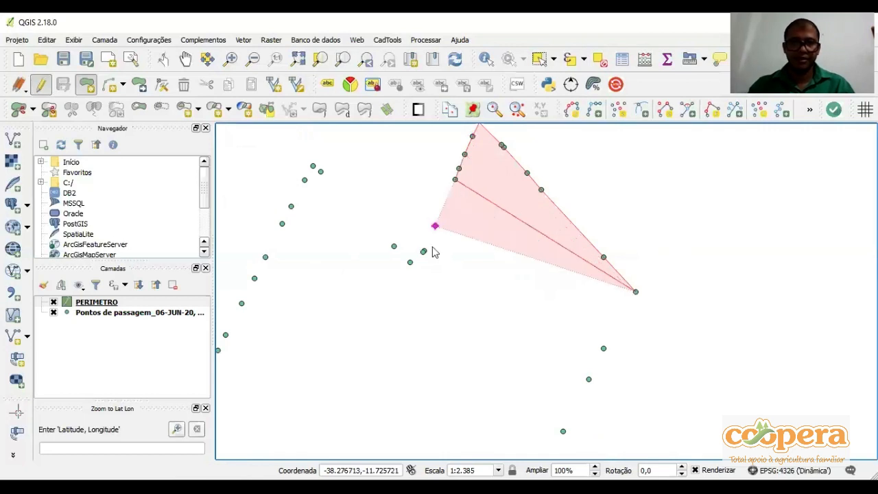
# Trace the polygon around the notch between the two peaks, including its close waypoint pair, lowest waypoint and the first one beyond
pyautogui.scroll(1, 434, 251)
pyautogui.click(423, 251)
pyautogui.scroll(1, 412, 251)
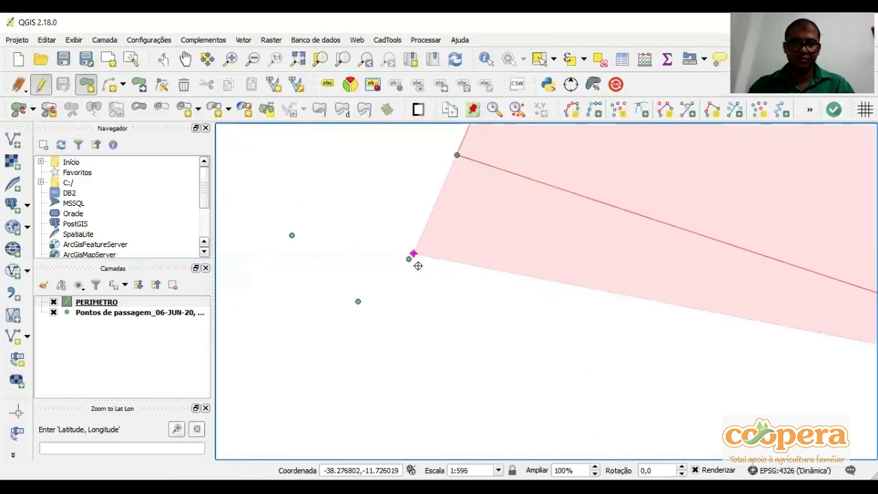
pyautogui.click(410, 257)
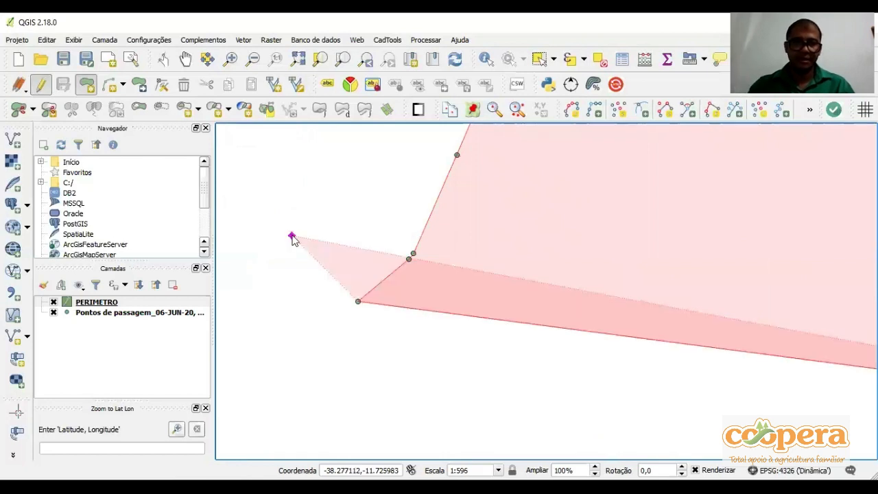
pyautogui.rightClick(292, 238)
# Extend the polygon across to the two adjacent waypoints forming the northwest corner
pyautogui.scroll(-2, 291, 238)
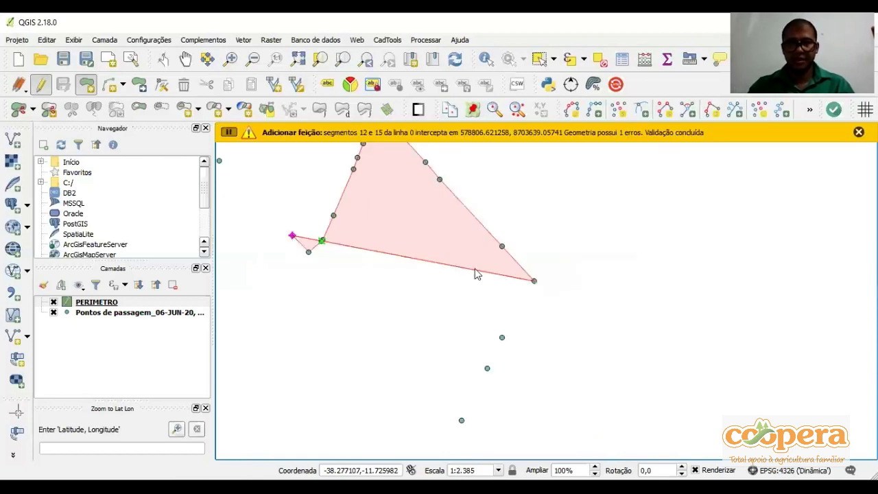
pyautogui.scroll(2, 478, 274)
pyautogui.click(447, 268)
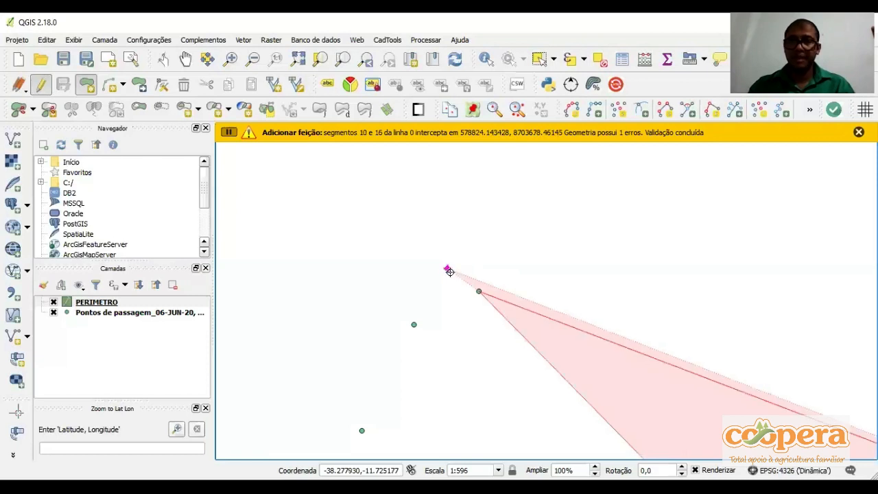
pyautogui.scroll(-1, 415, 159)
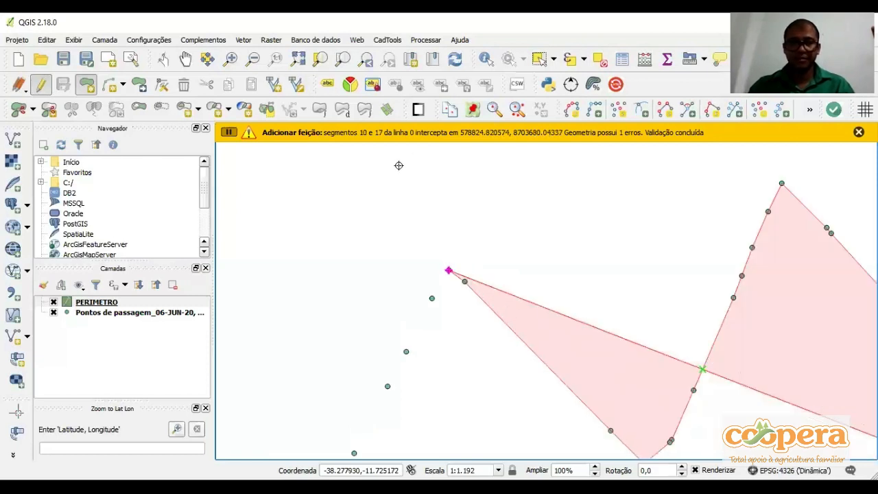
# Trace the polygon down the upper western boundary, snapping to each waypoint through to the last one in that line
pyautogui.click(369, 215)
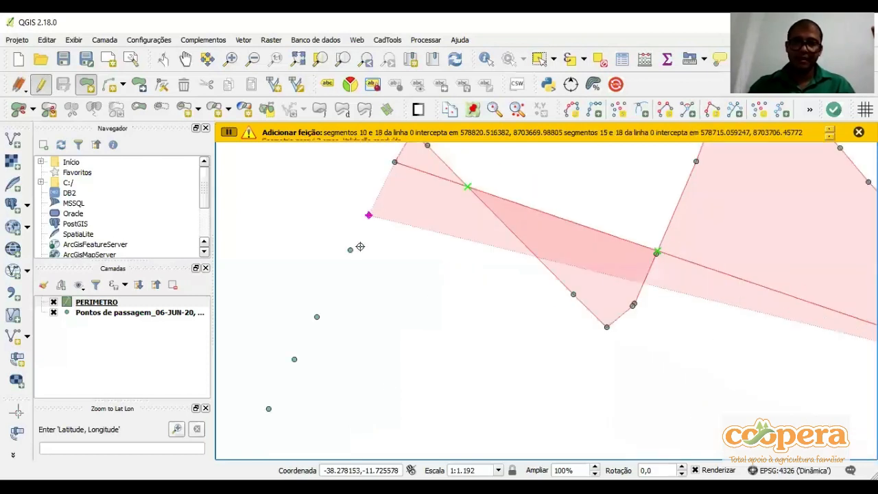
pyautogui.click(360, 246)
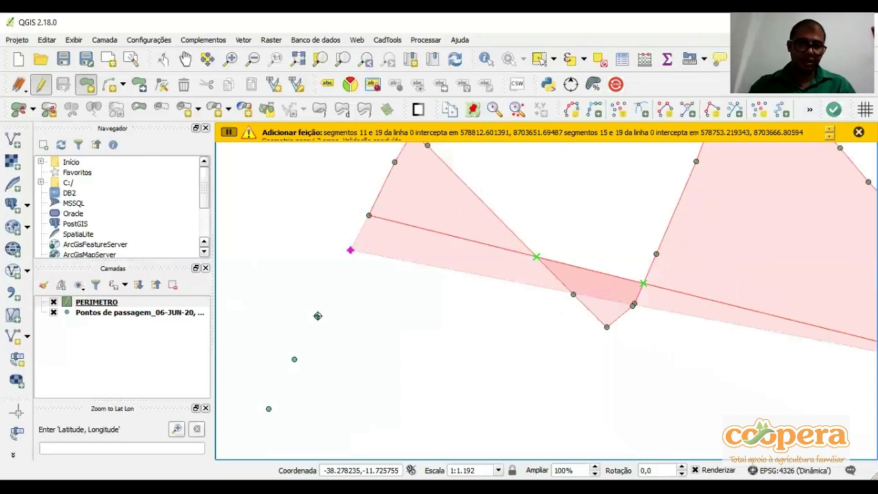
pyautogui.click(317, 315)
pyautogui.click(294, 360)
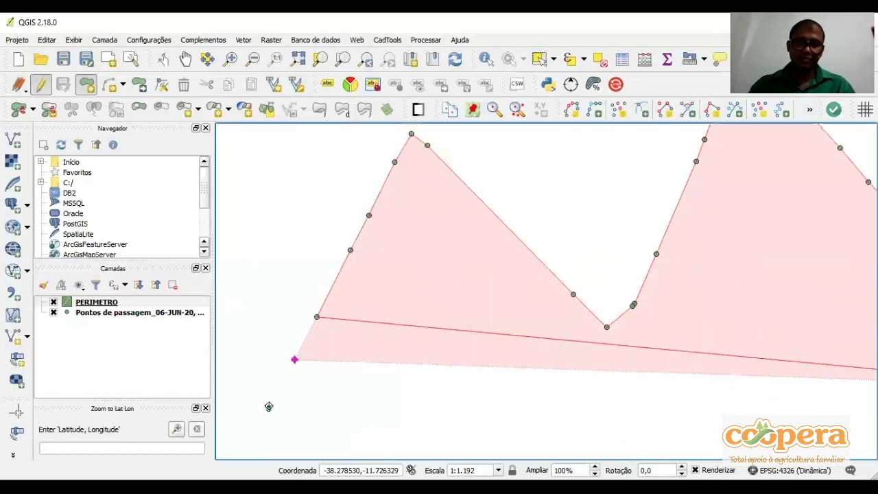
pyautogui.click(268, 409)
pyautogui.moveTo(304, 368); pyautogui.dragTo(337, 301)
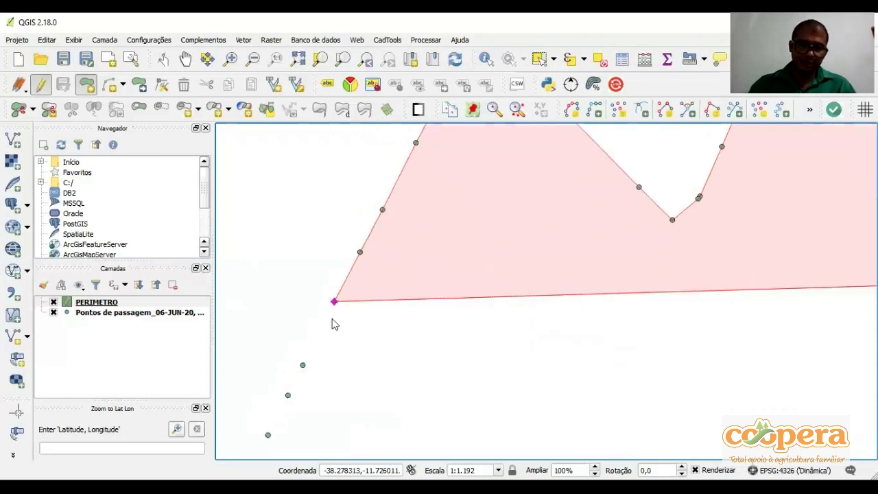
pyautogui.scroll(-2, 334, 321)
pyautogui.scroll(1, 330, 319)
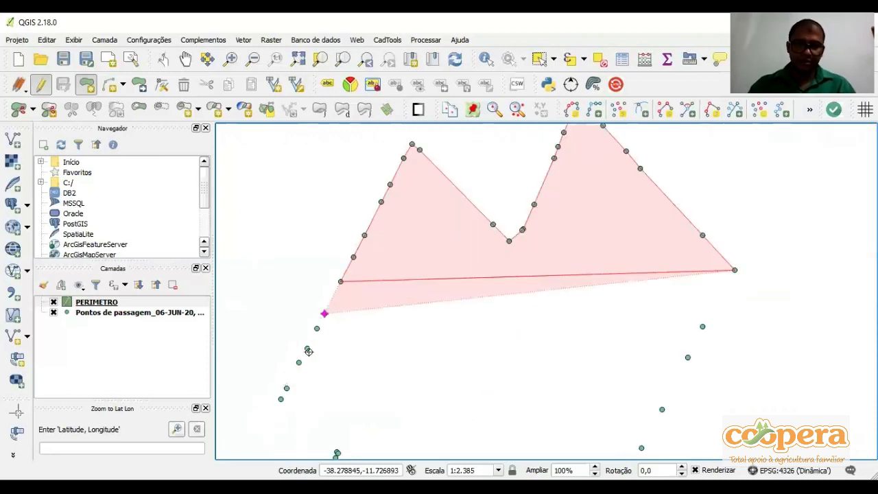
pyautogui.click(307, 349)
pyautogui.click(298, 362)
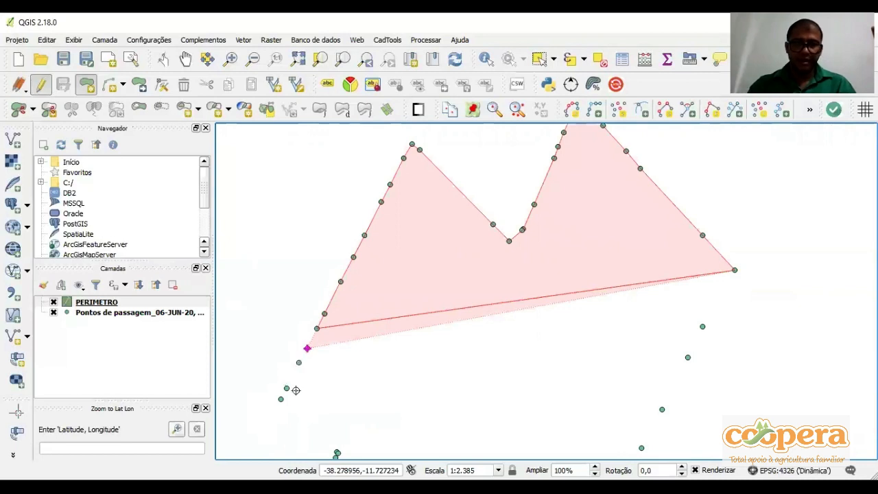
pyautogui.click(287, 389)
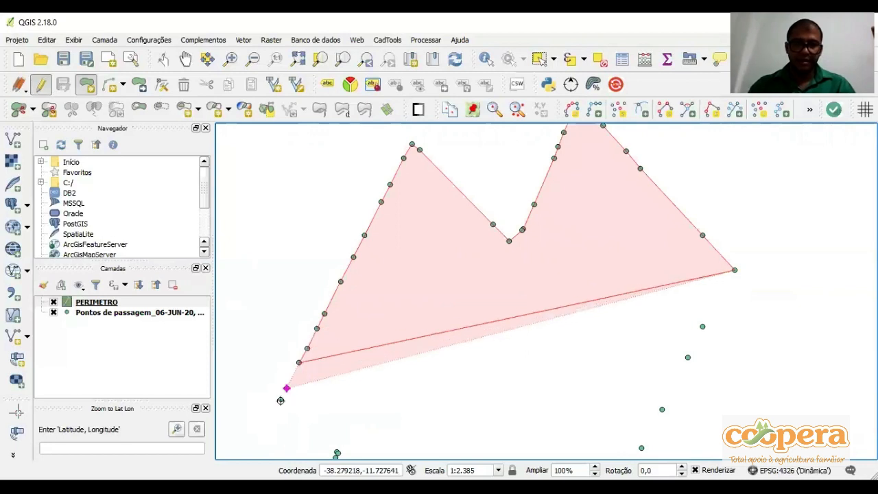
pyautogui.click(281, 399)
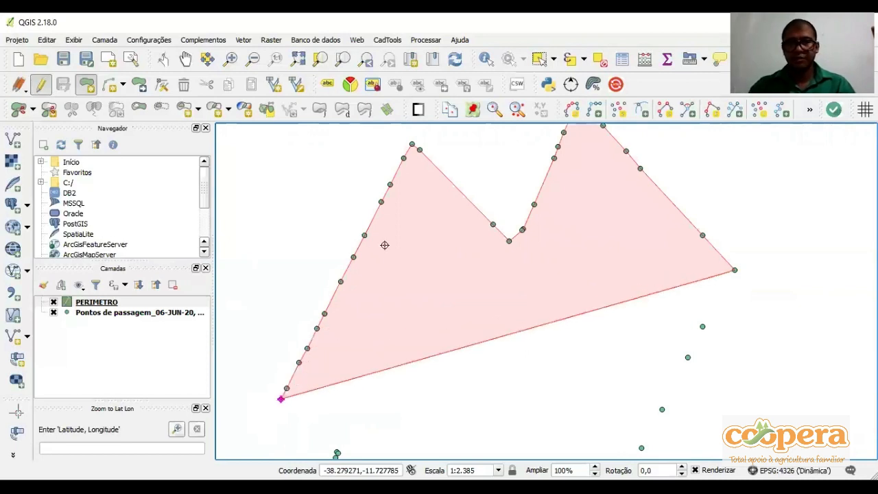
# Extend the polygon into the western notch, snapping to its close waypoint pair and the waypoint just below it
pyautogui.scroll(1, 384, 245)
pyautogui.scroll(1, 384, 233)
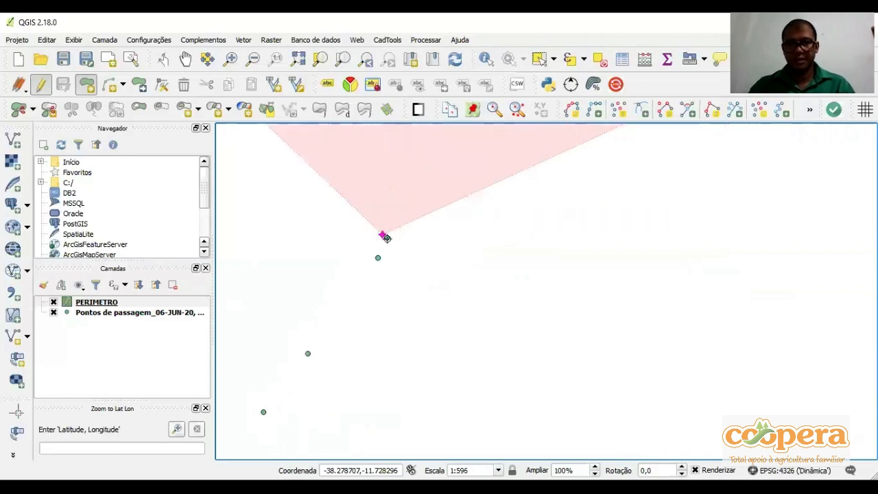
pyautogui.click(386, 237)
pyautogui.click(378, 256)
pyautogui.scroll(-1, 377, 257)
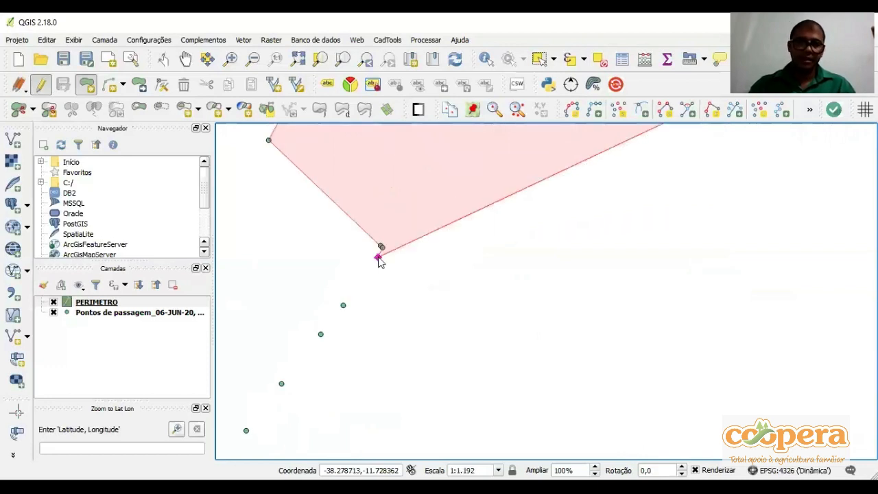
# Trace the polygon down the lower western boundary, snapping to each waypoint through to the westernmost corner
pyautogui.click(342, 307)
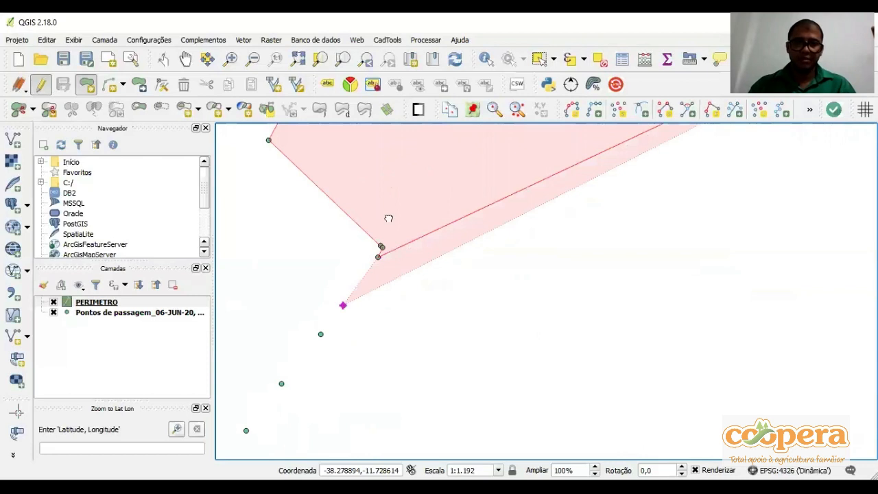
pyautogui.click(366, 245)
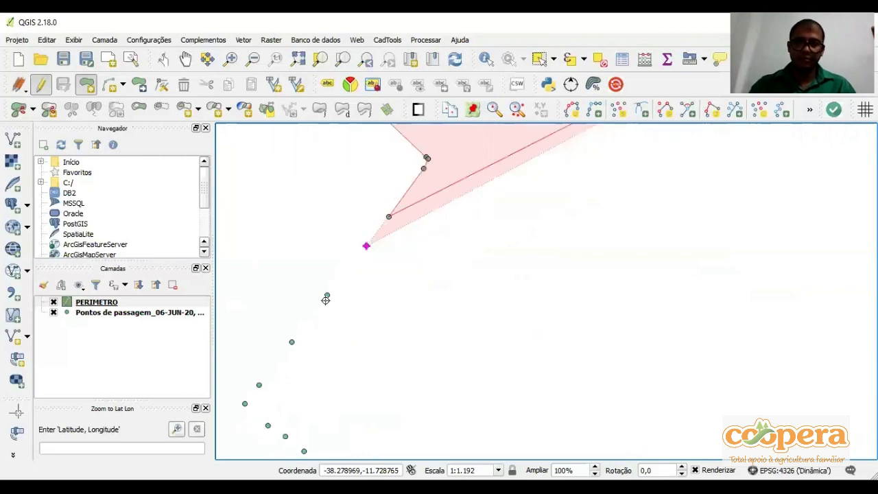
pyautogui.click(327, 294)
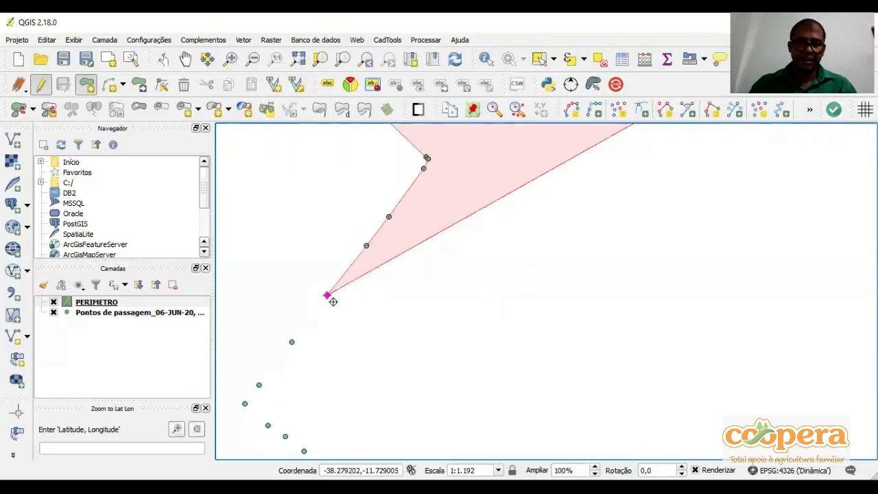
pyautogui.scroll(-1, 297, 334)
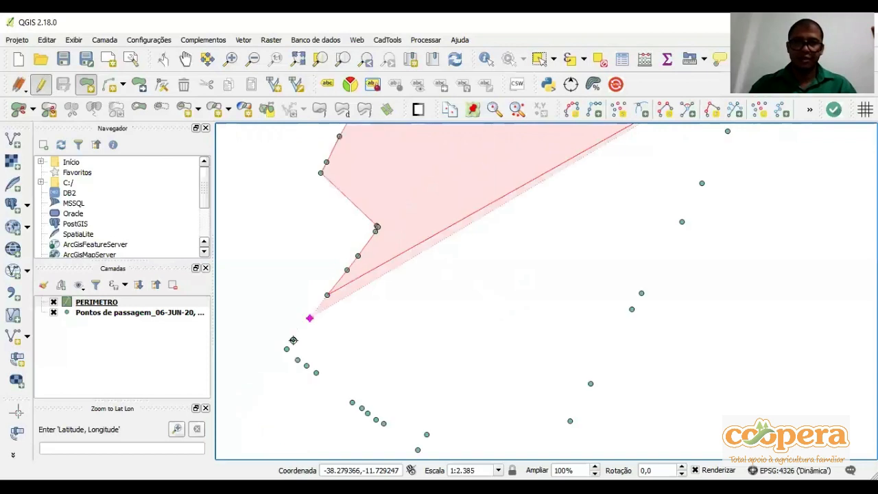
pyautogui.click(293, 340)
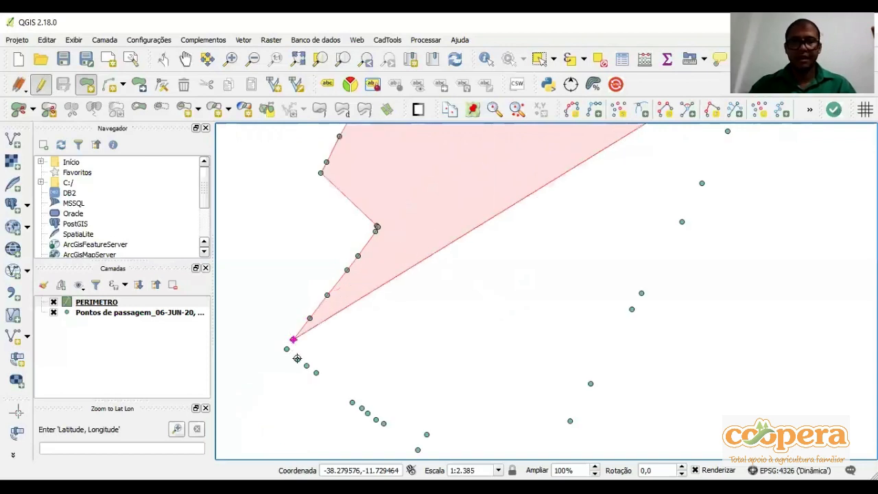
pyautogui.click(286, 349)
# Continue the polygon southeast from the western corner, through the three closely spaced waypoints and the first two of the next cluster
pyautogui.click(297, 359)
pyautogui.click(306, 364)
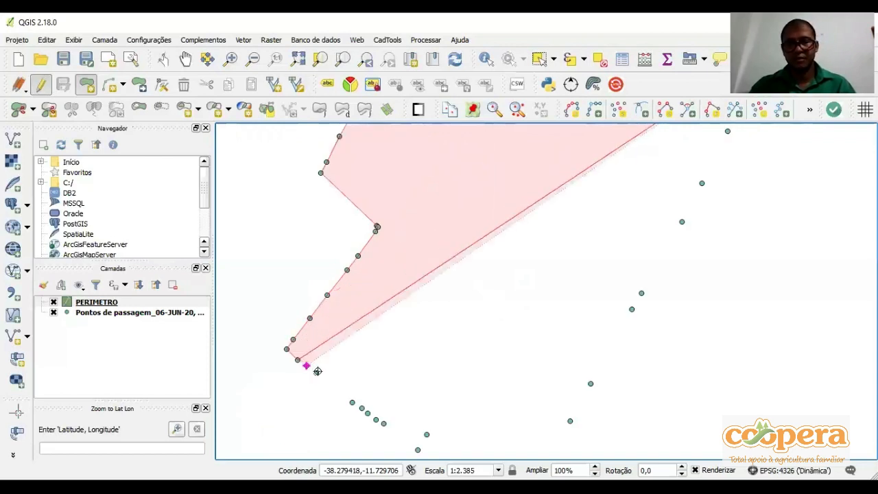
pyautogui.click(317, 371)
pyautogui.click(351, 400)
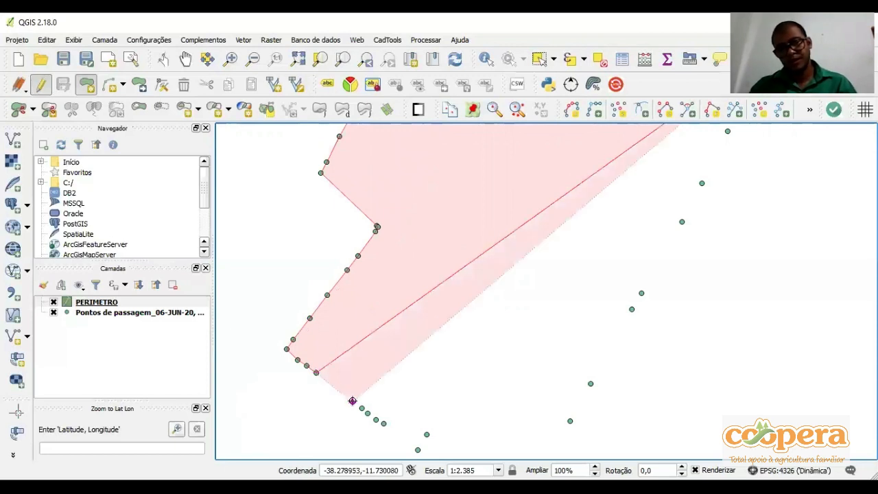
pyautogui.click(357, 404)
pyautogui.click(359, 404)
# Trace the rest of the southwestern boundary to the southernmost corner waypoint, leaving out the waypoint lying inside the line
pyautogui.moveTo(359, 404); pyautogui.dragTo(286, 286)
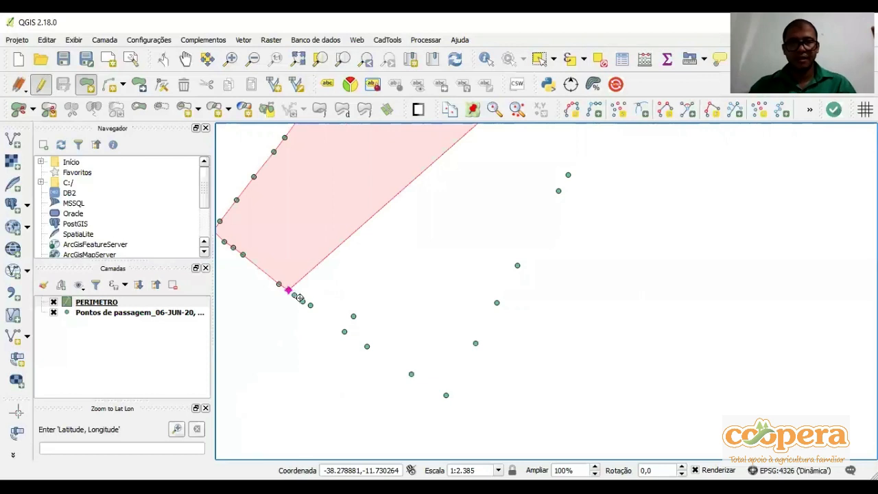
pyautogui.click(294, 296)
pyautogui.click(302, 302)
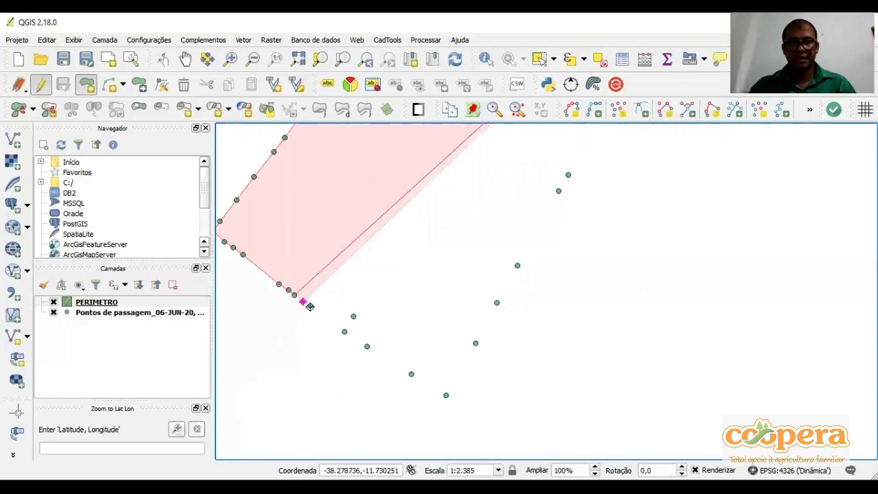
pyautogui.click(344, 331)
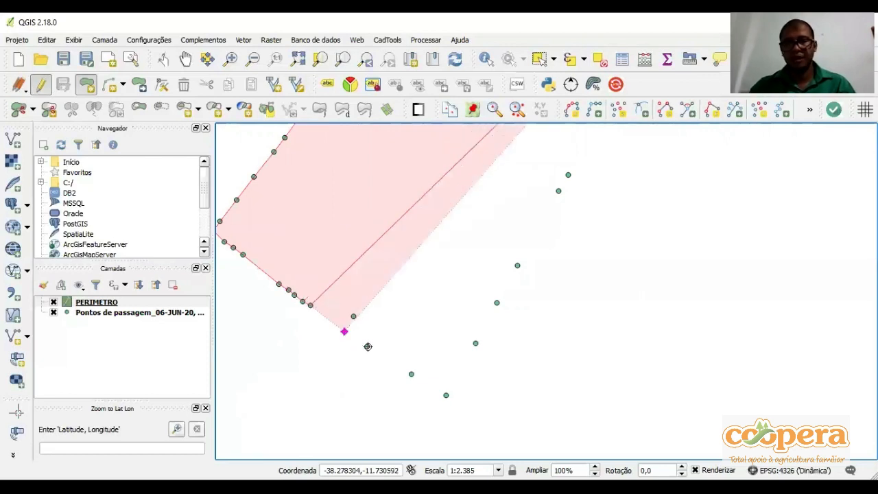
pyautogui.click(367, 347)
pyautogui.click(411, 374)
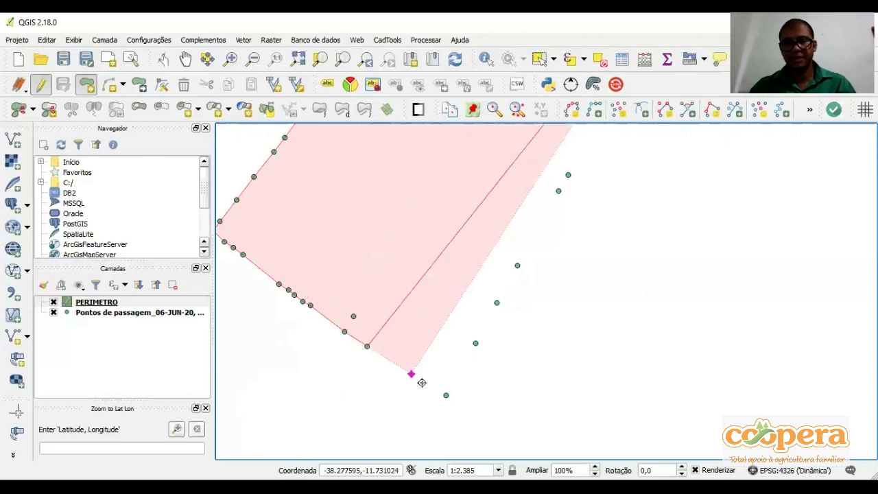
pyautogui.click(445, 395)
# Trace the polygon up the eastern boundary, snapping to its waypoints through to the eastern corner
pyautogui.scroll(-1, 443, 397)
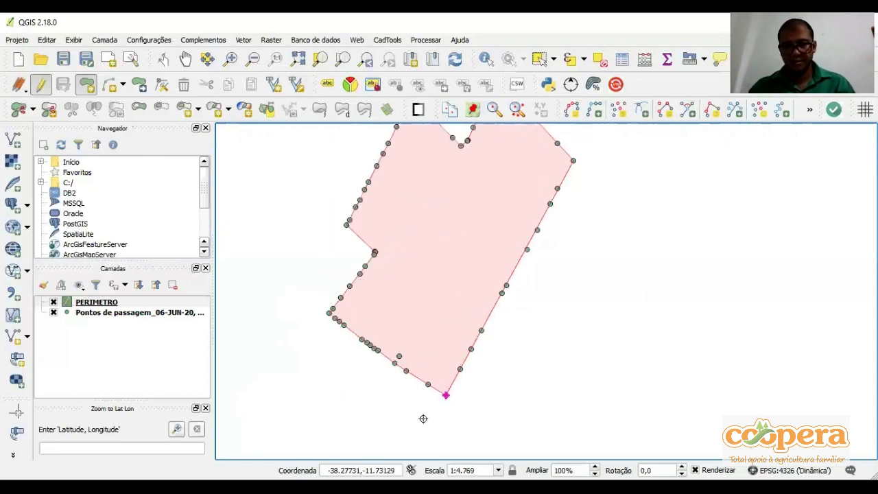
pyautogui.click(440, 392)
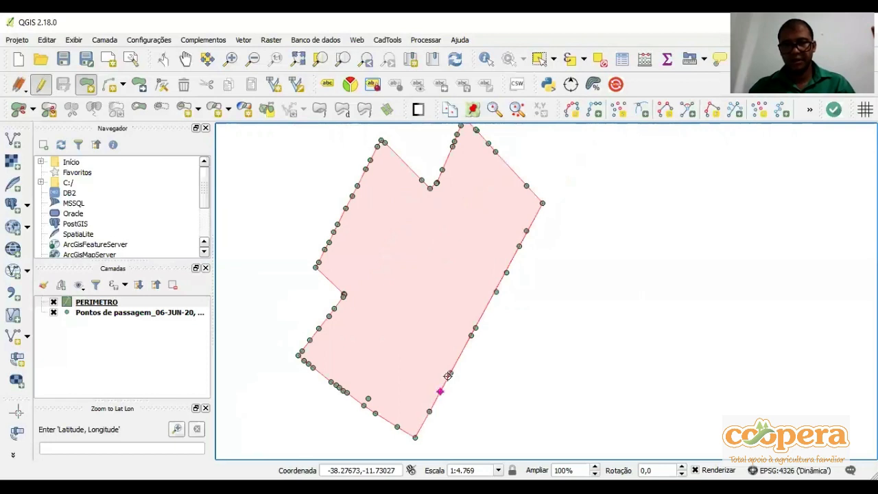
pyautogui.click(470, 336)
pyautogui.click(496, 292)
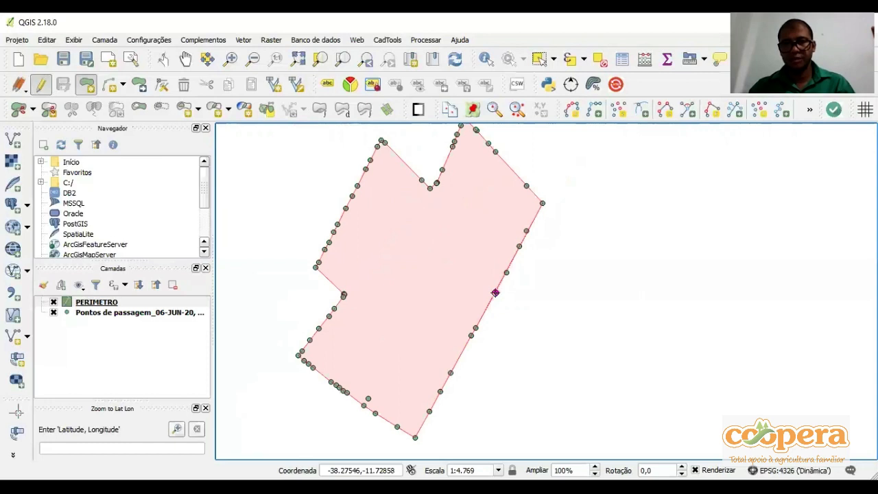
pyautogui.click(519, 246)
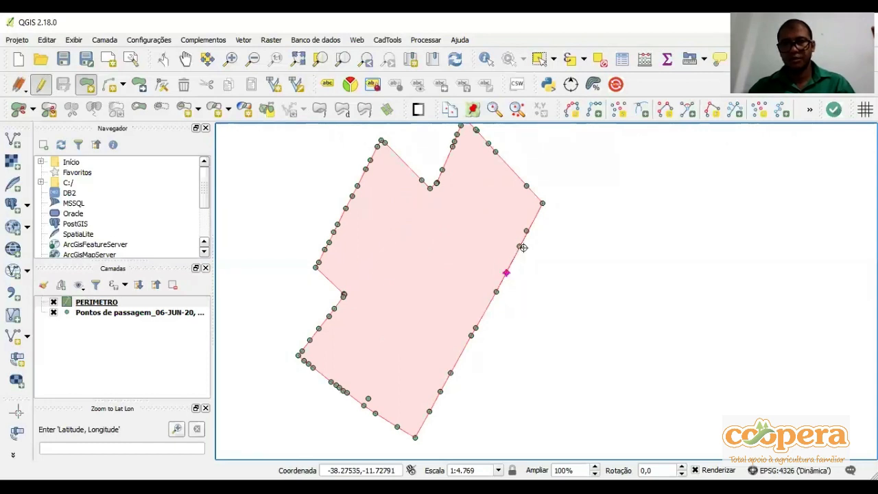
pyautogui.scroll(1, 513, 249)
pyautogui.click(539, 220)
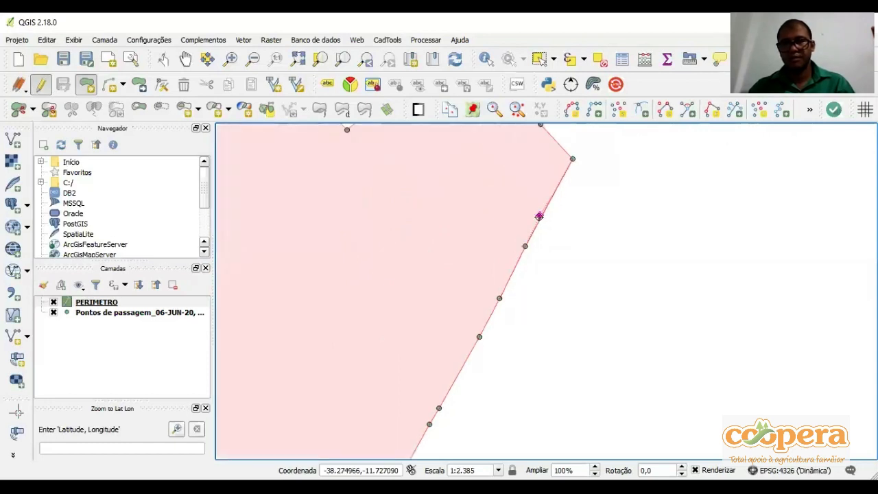
pyautogui.click(573, 159)
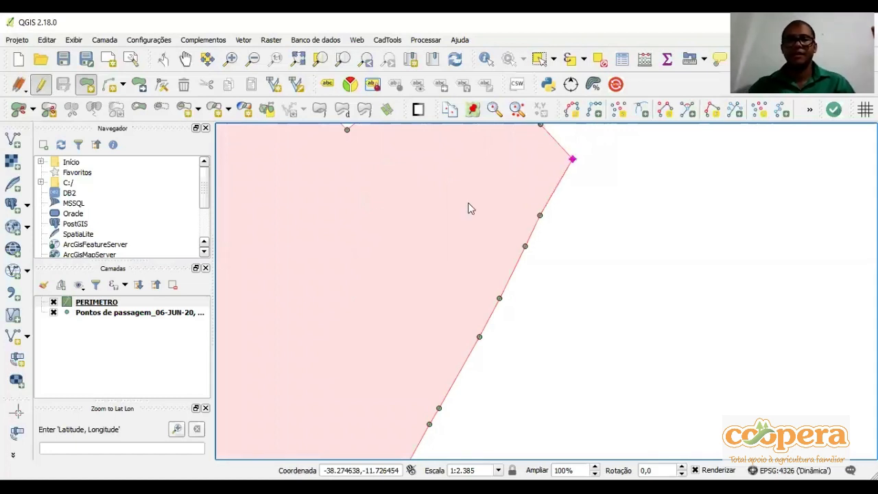
# Finish the perimeter polygon and accept its feature attributes with id and AREA left unfilled
pyautogui.rightClick(422, 205)
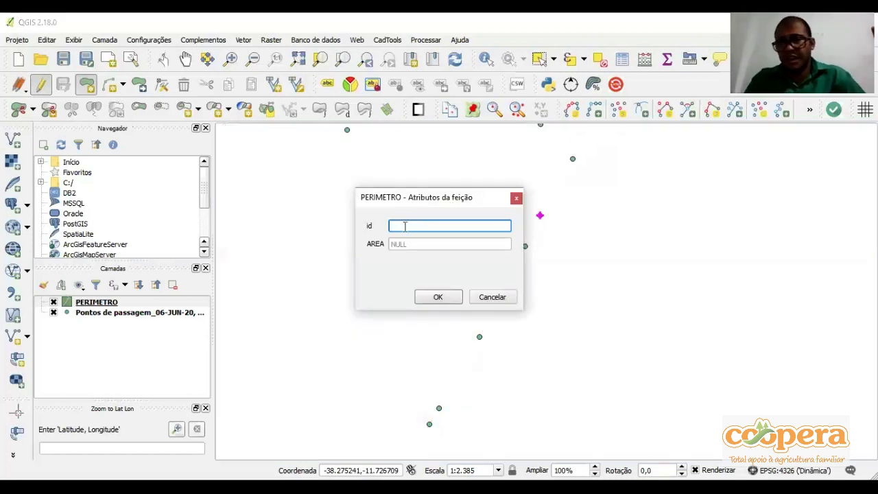
pyautogui.click(438, 297)
pyautogui.scroll(-2, 446, 312)
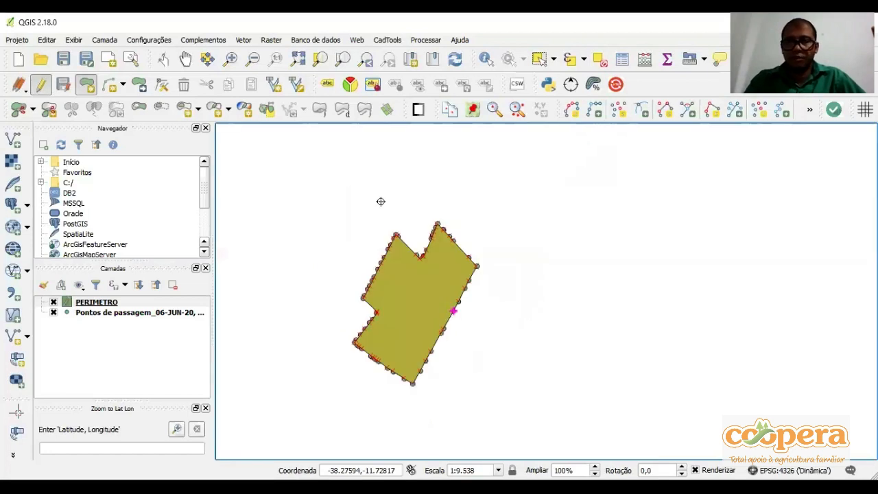
pyautogui.scroll(1, 446, 313)
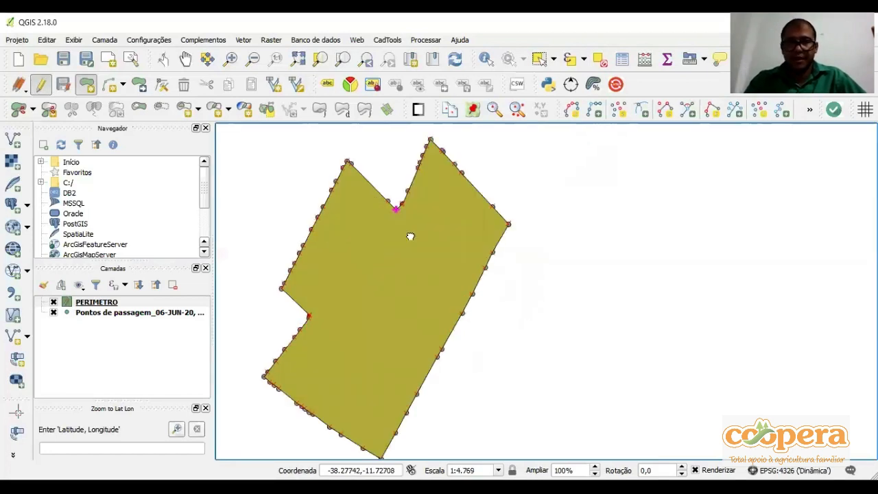
pyautogui.moveTo(410, 236); pyautogui.dragTo(409, 252)
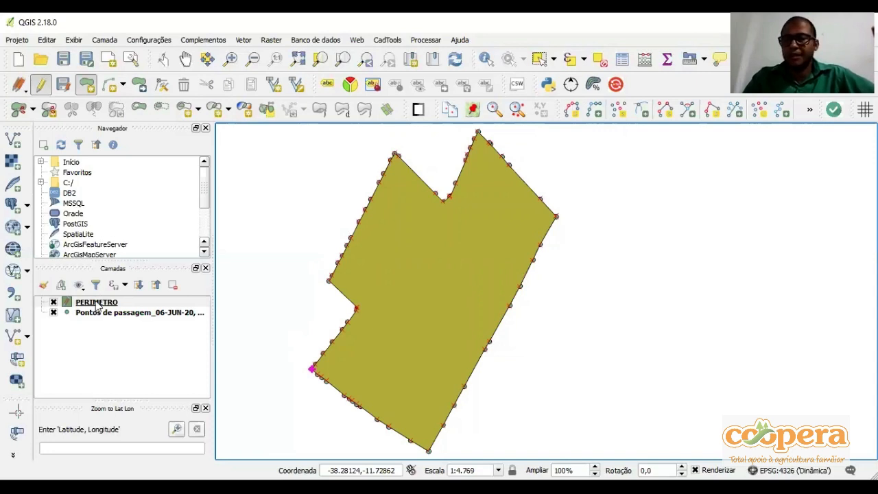
# Open the attribute table of the PERIMETRO layer and its expression dialog
pyautogui.click(102, 302)
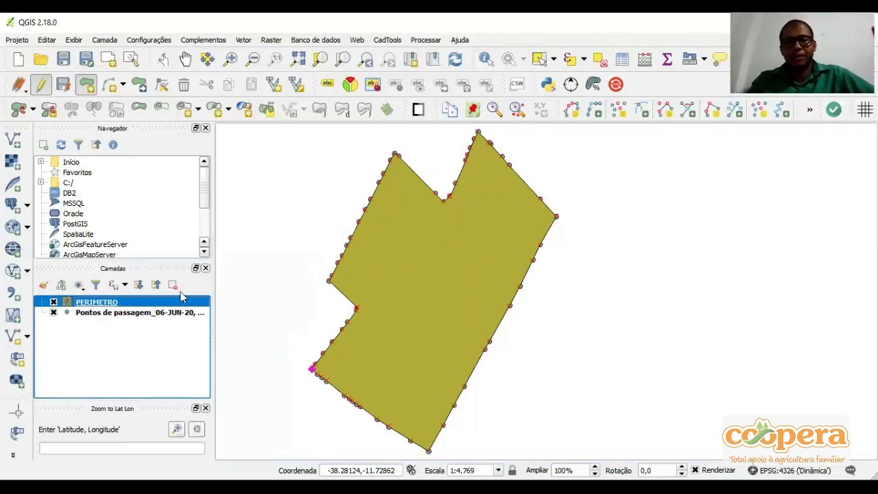
pyautogui.click(621, 61)
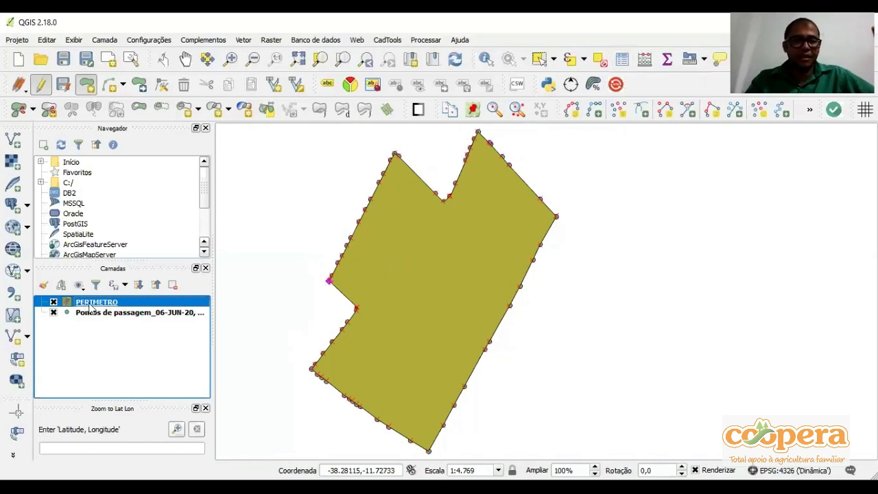
pyautogui.rightClick(90, 308)
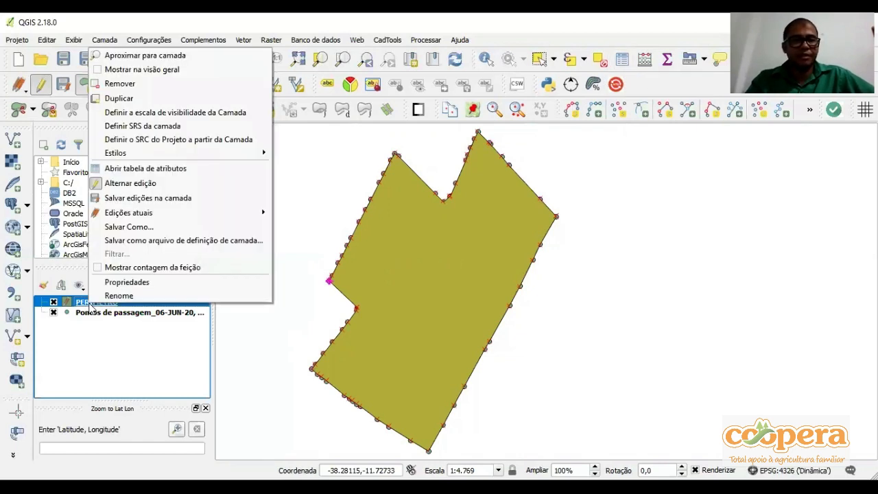
pyautogui.click(144, 170)
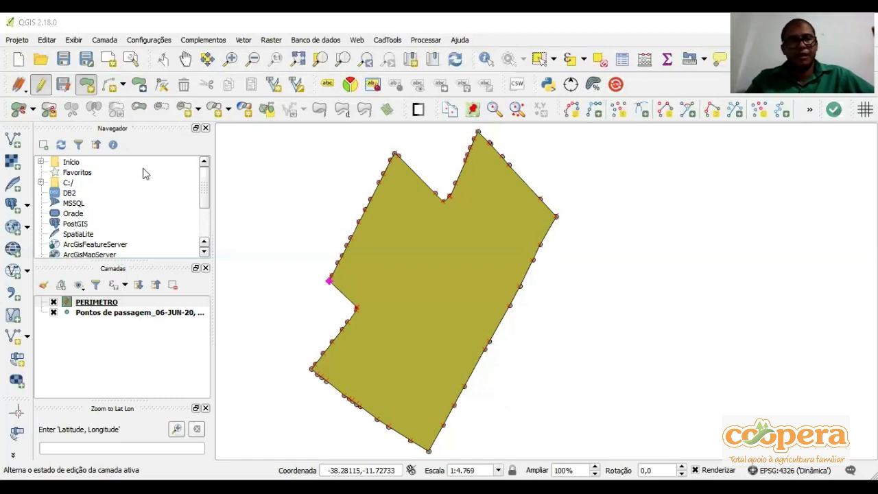
pyautogui.click(143, 168)
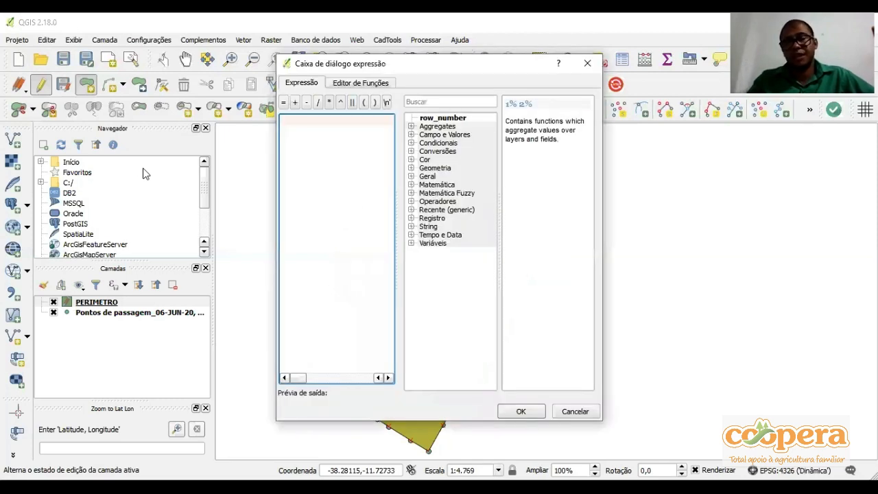
# Build the expression $area / 10000 using the Geometria function group and accept it
pyautogui.doubleClick(435, 168)
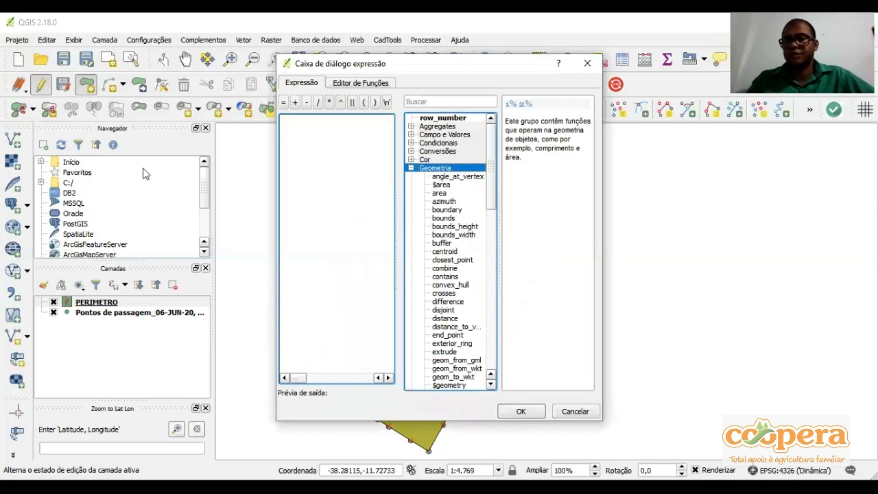
pyautogui.click(440, 184)
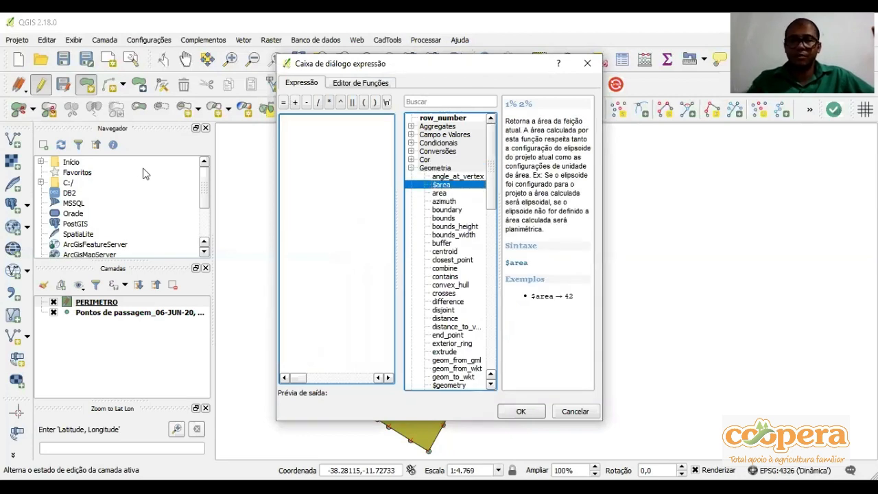
pyautogui.doubleClick(441, 184)
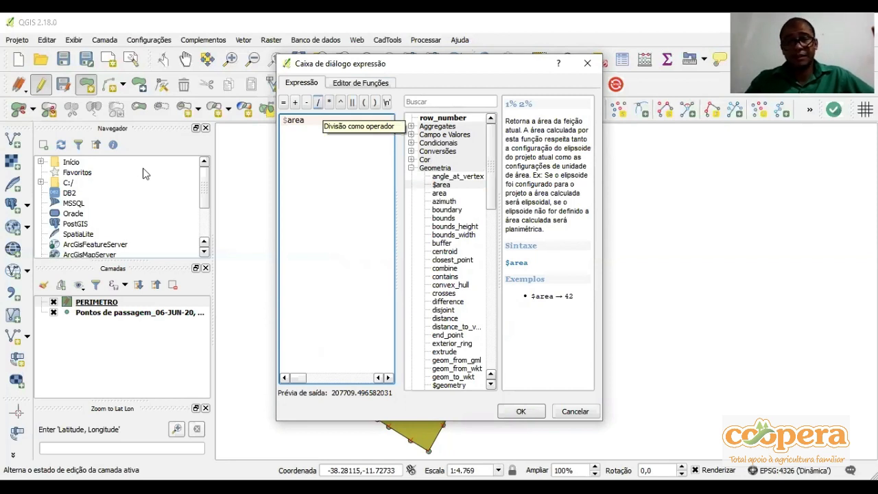
pyautogui.click(317, 101)
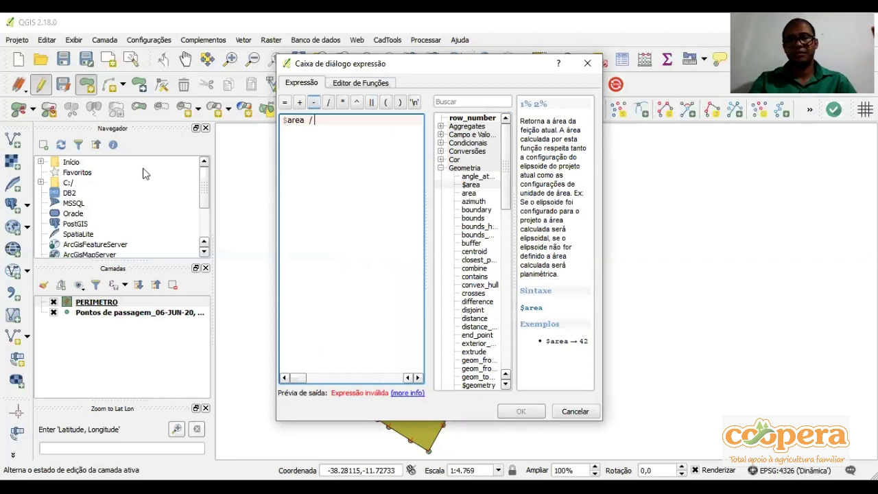
pyautogui.write('10000')
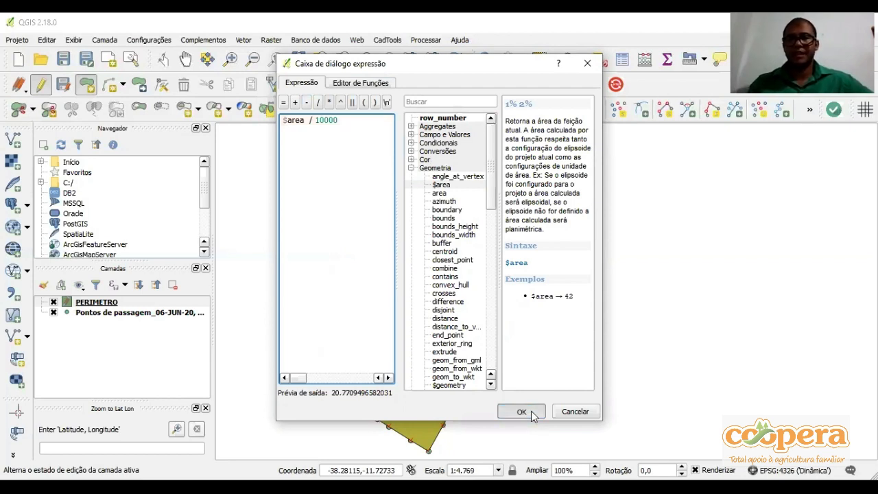
pyautogui.click(531, 410)
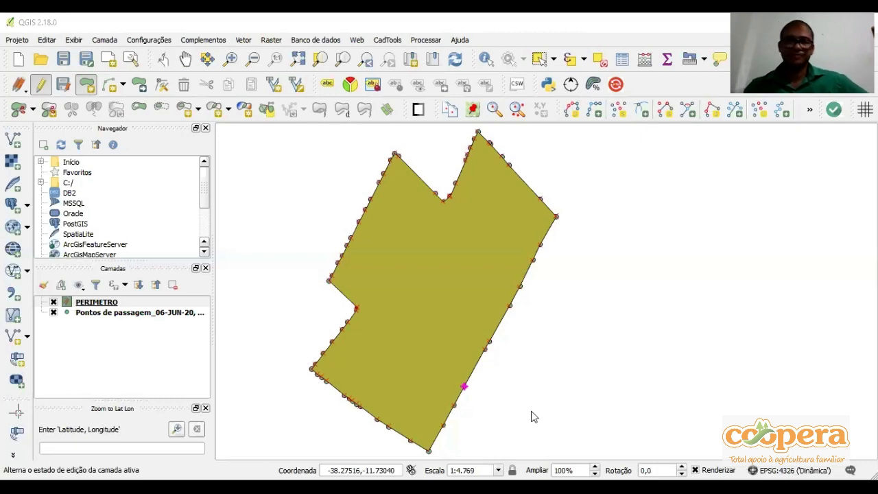
pyautogui.click(708, 374)
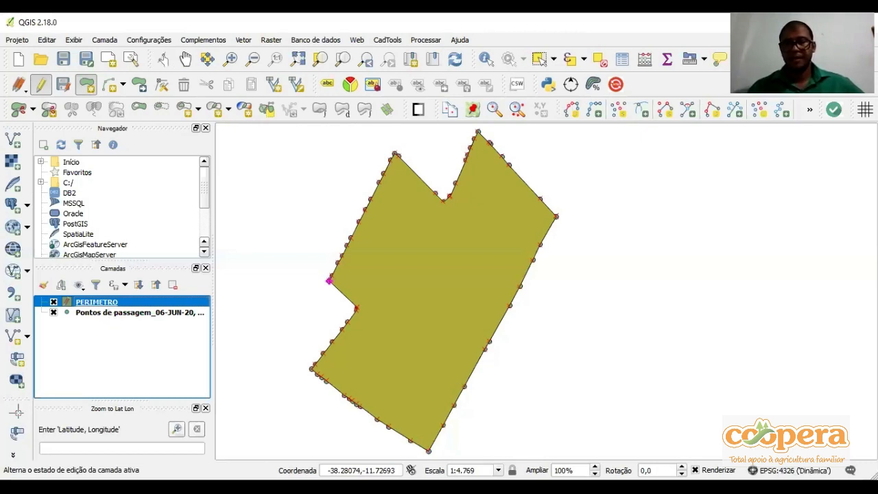
pyautogui.click(392, 488)
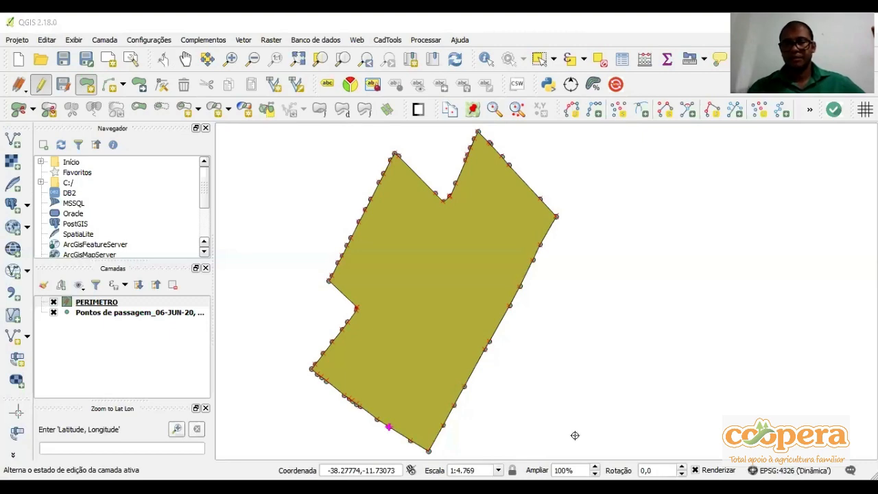
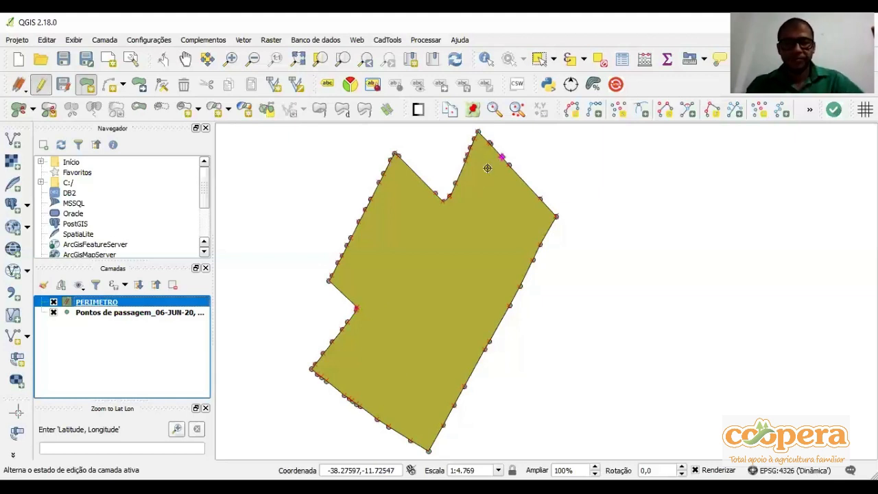
# Start a new polygon shapefile layer using the EPSG:31984 - SIRGAS 2000 / UTM zone 24S coordinate system
pyautogui.click(12, 338)
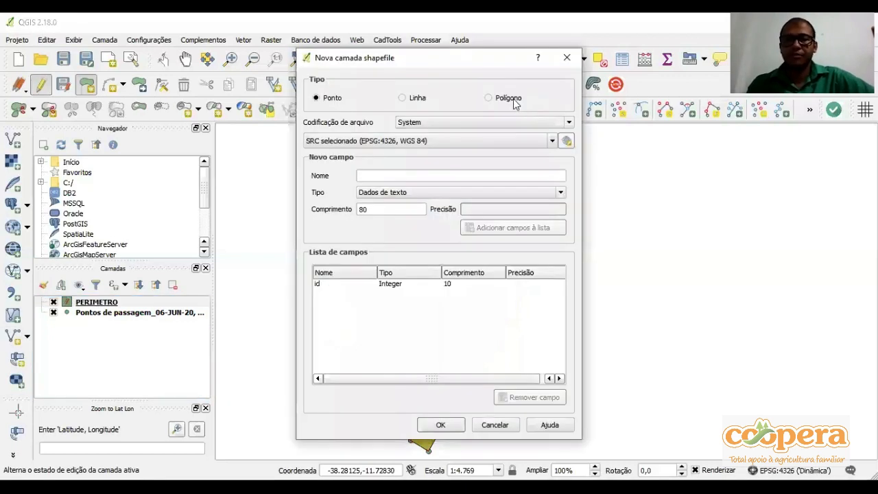
pyautogui.click(489, 98)
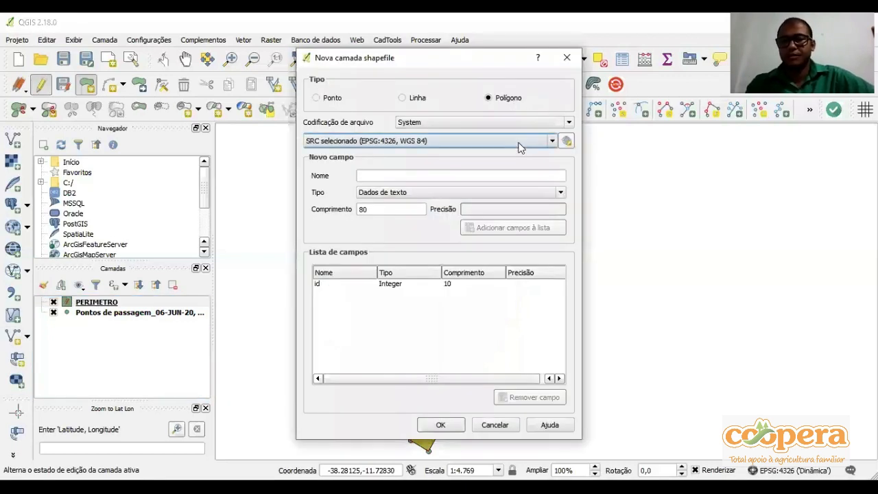
pyautogui.click(519, 144)
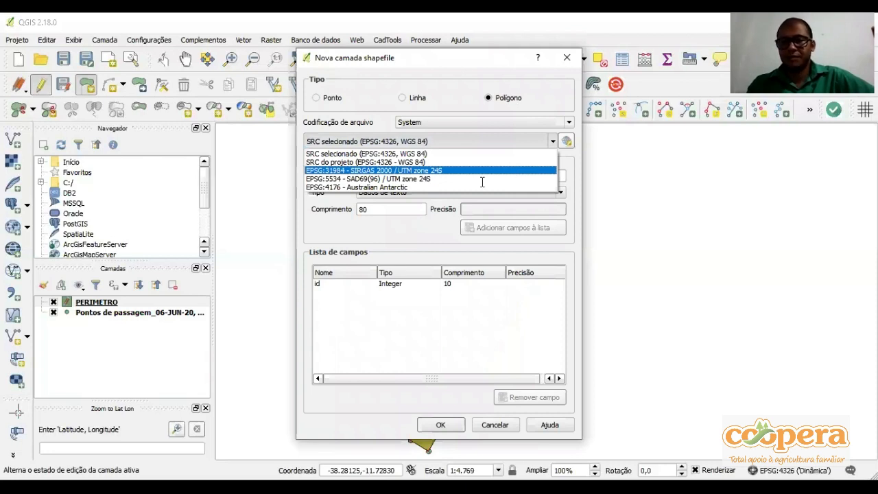
pyautogui.click(482, 182)
# Add a decimal number field named AREA with length 20 and precision 4 to the new layer's field list
pyautogui.write('AREA')
pyautogui.click(482, 188)
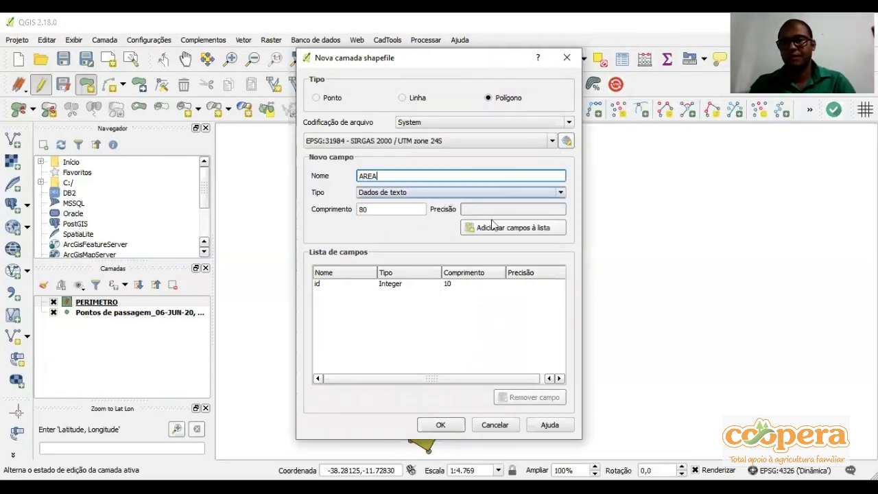
pyautogui.click(492, 218)
pyautogui.click(491, 210)
pyautogui.write('4')
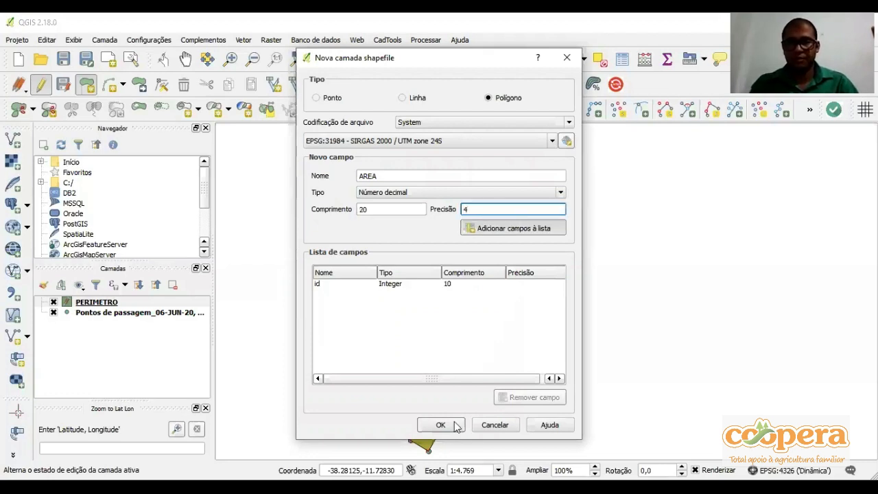
pyautogui.press('Return')
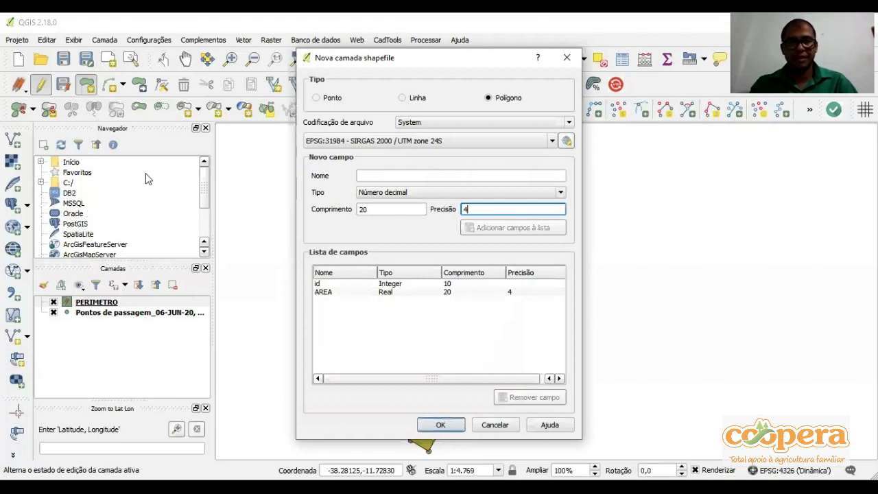
# Accept the layer definition and save the shapefile as RESERVA beside the PERIMETRO file
pyautogui.press('Return')
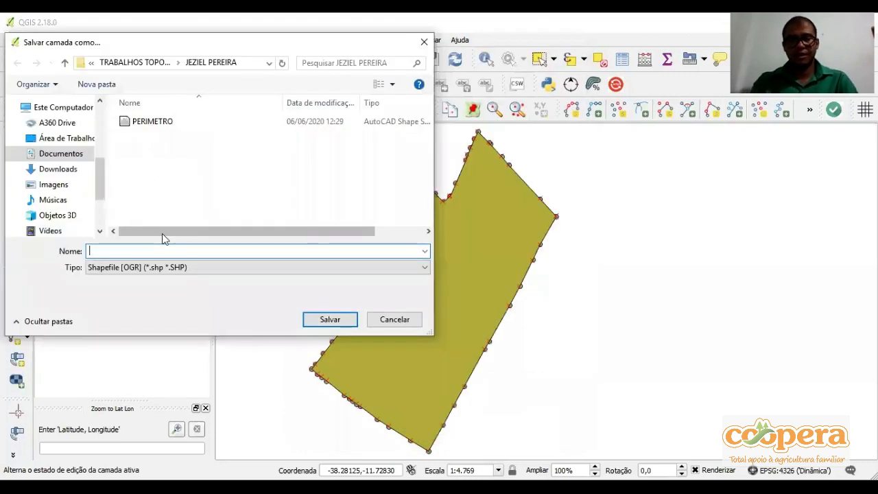
pyautogui.write('RESEVA')
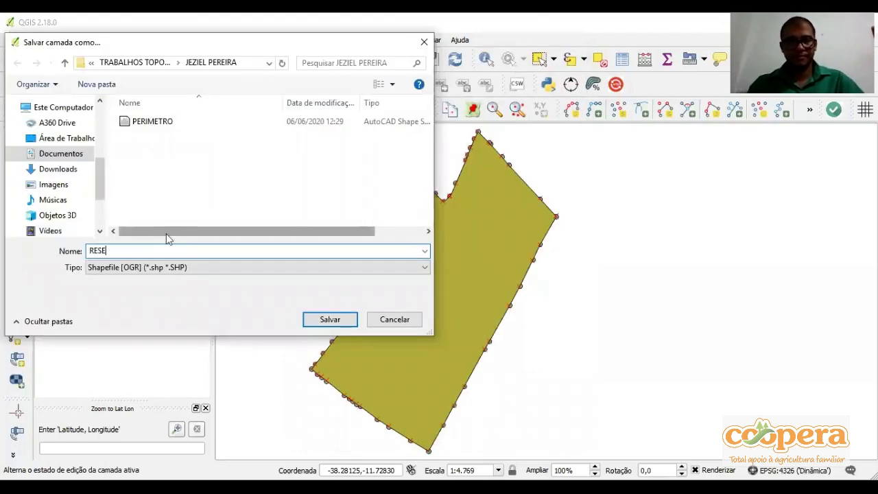
pyautogui.press('Left')
pyautogui.press('Left')
pyautogui.write('R')
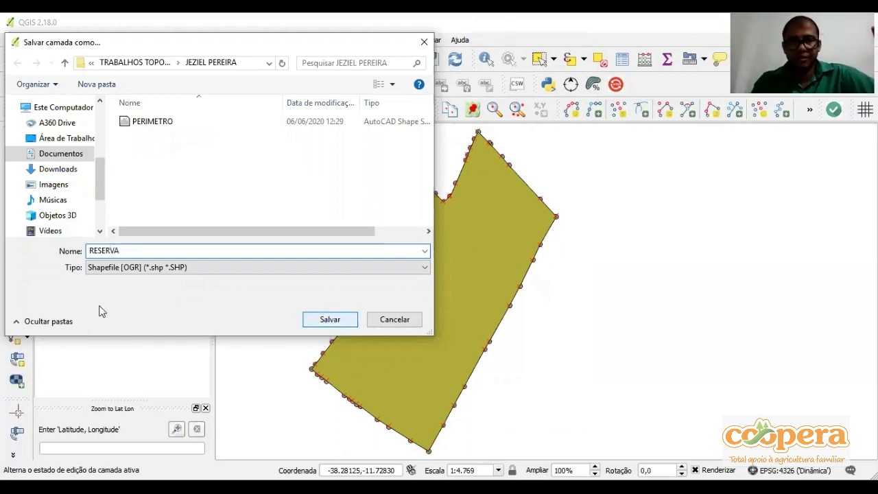
pyautogui.press('Return')
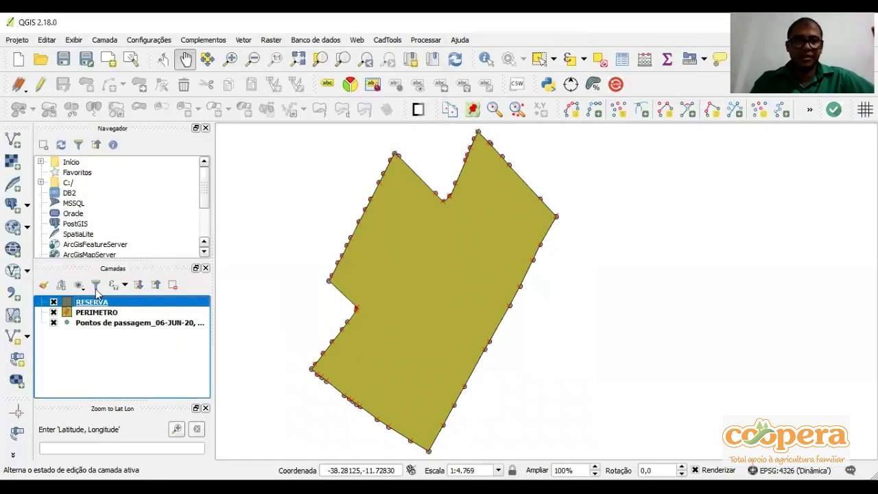
# Enable editing of the RESERVA layer and turn on snapping for it with a tolerance of 21 map units
pyautogui.click(41, 84)
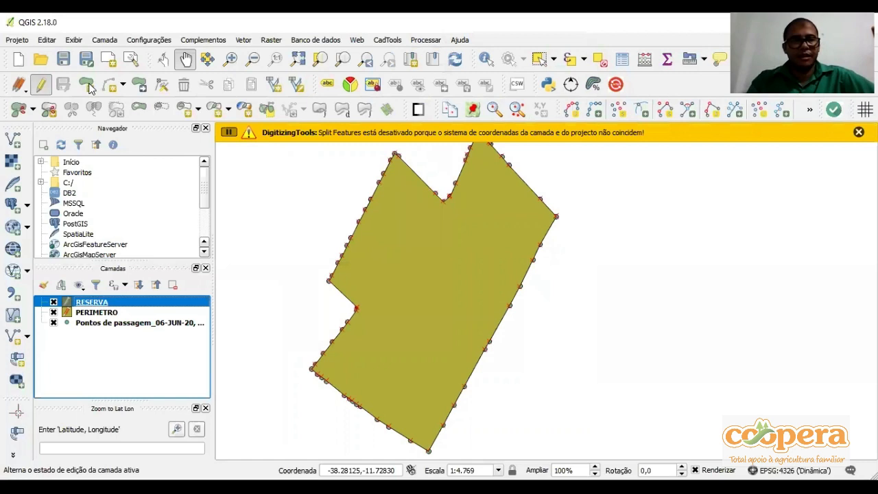
pyautogui.click(87, 86)
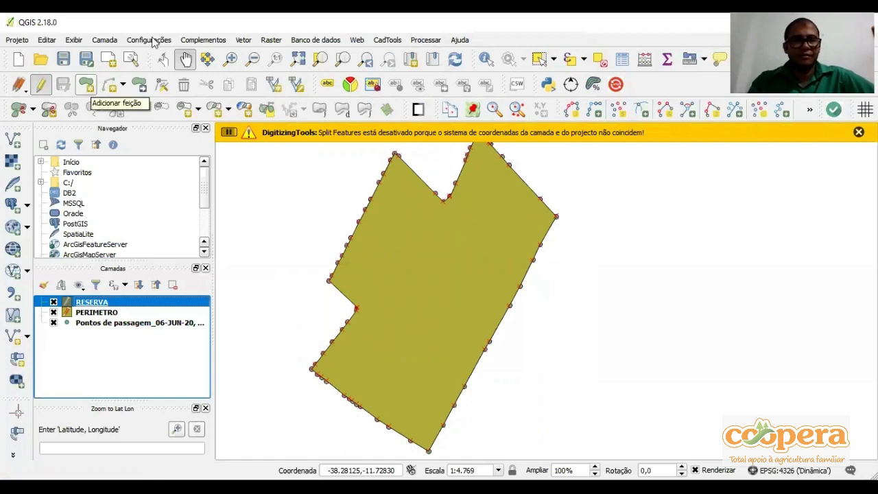
pyautogui.click(194, 233)
pyautogui.click(195, 234)
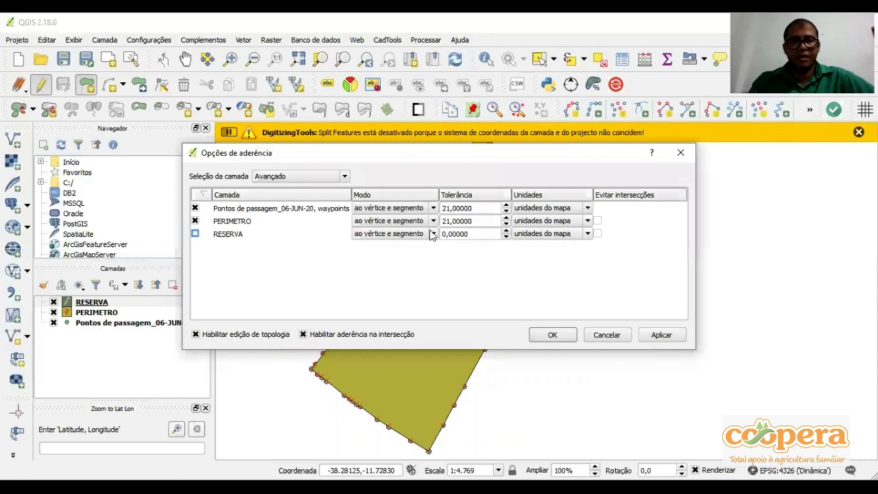
pyautogui.click(505, 232)
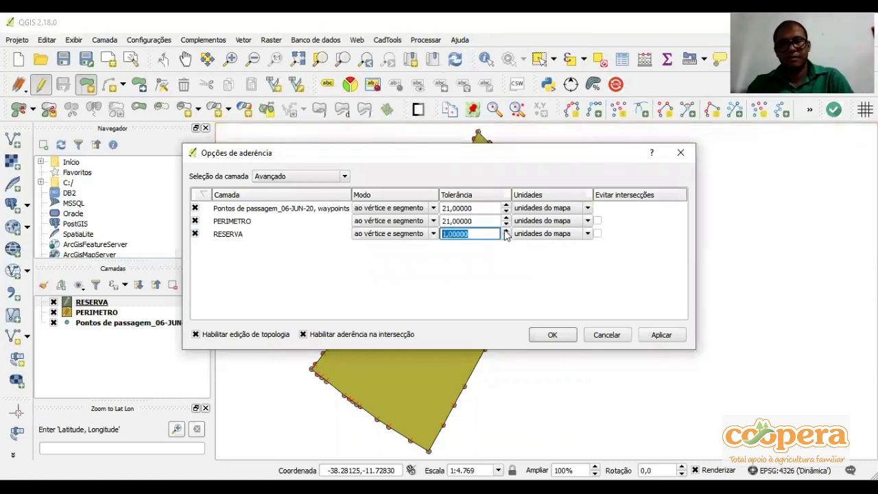
pyautogui.write('21')
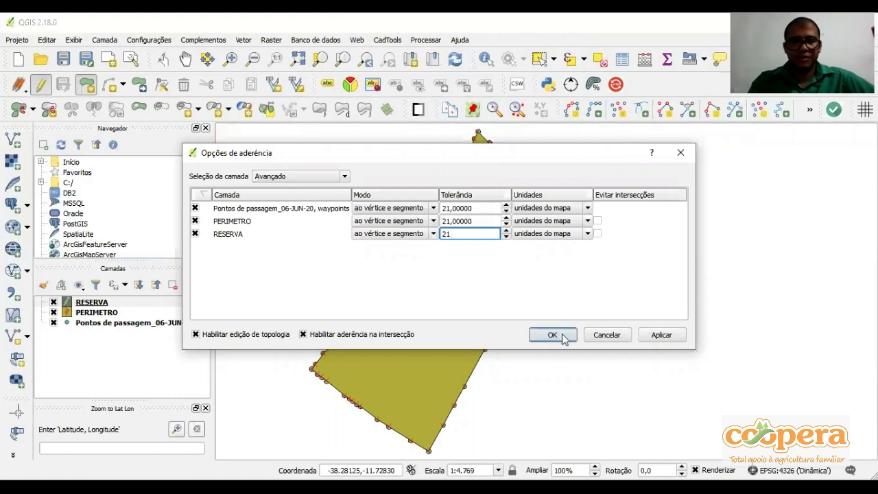
pyautogui.click(562, 338)
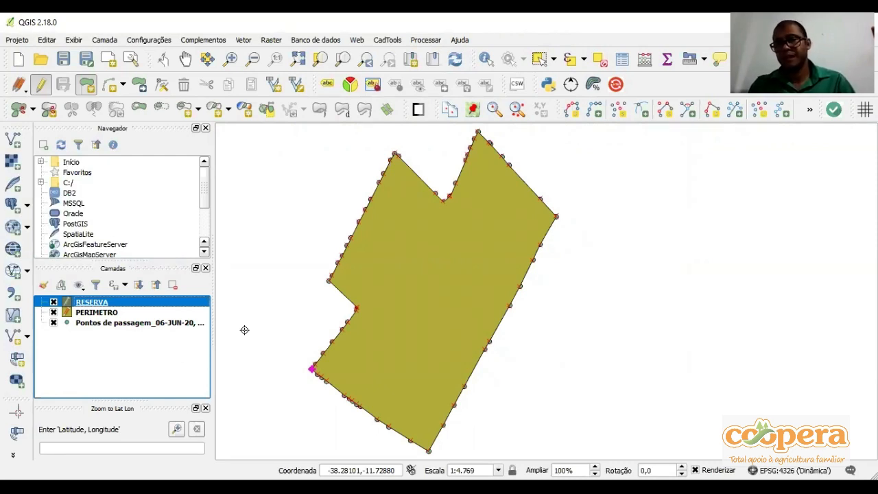
pyautogui.click(357, 221)
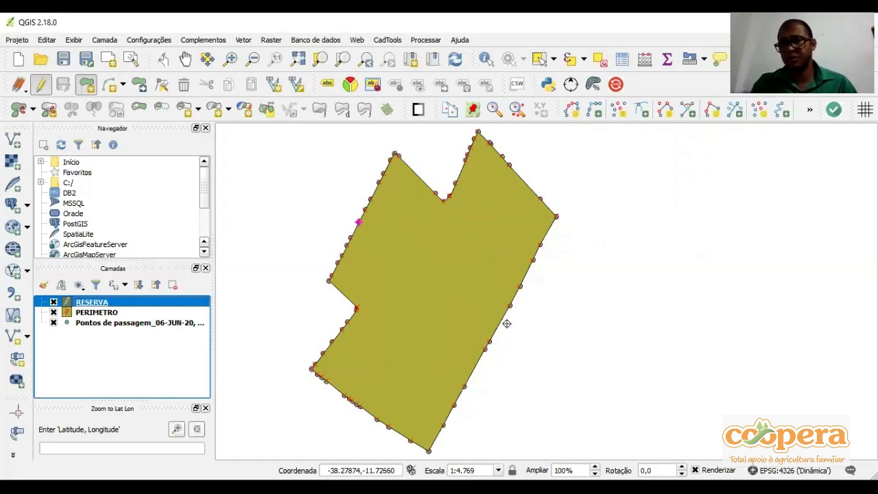
pyautogui.click(360, 406)
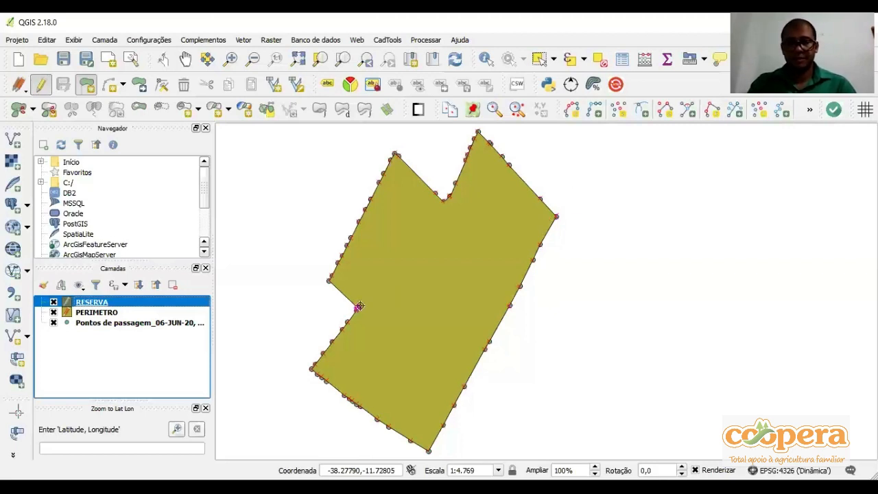
# Move the GPS waypoints layer above RESERVA and PERIMETRO in the layer order
pyautogui.click(104, 325)
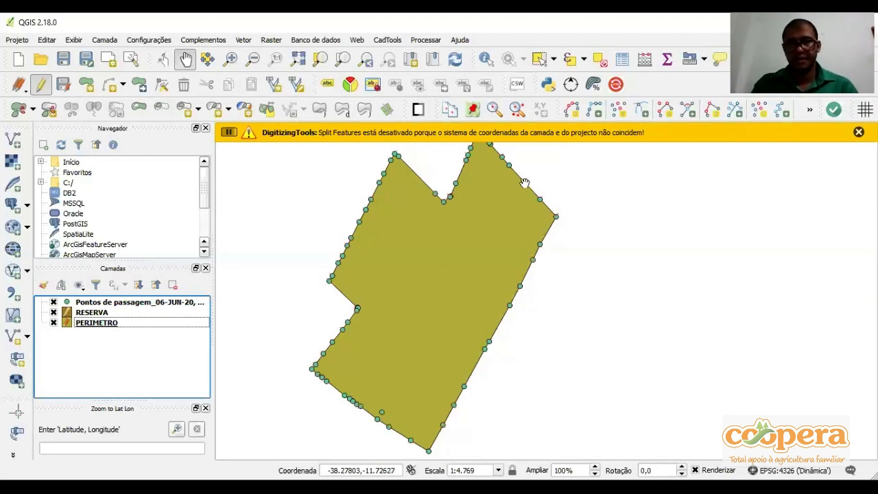
pyautogui.scroll(3, 446, 197)
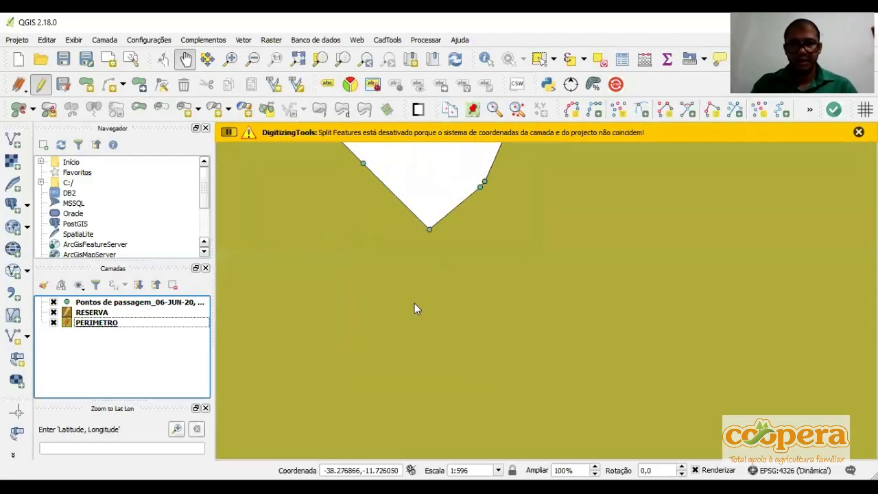
pyautogui.scroll(-3, 416, 308)
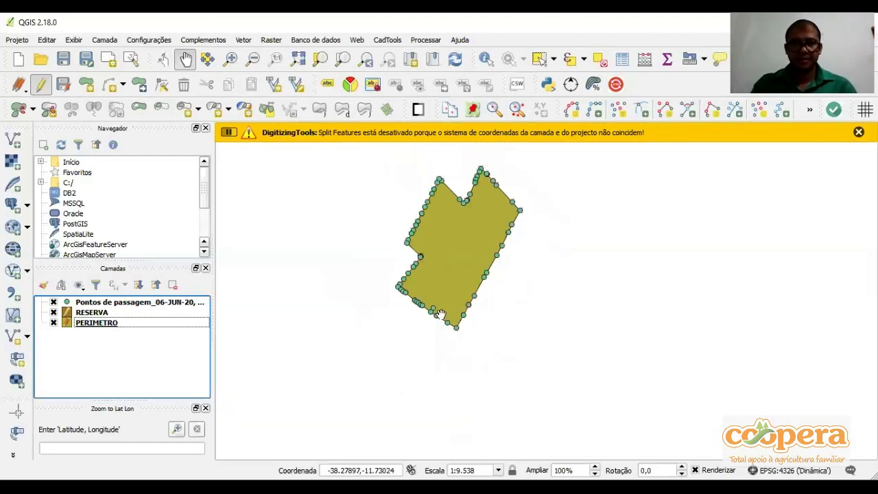
# Start a RESERVA polygon at the property's southern corner and snap it up the eastern boundary to the third waypoint above the corner
pyautogui.click(112, 312)
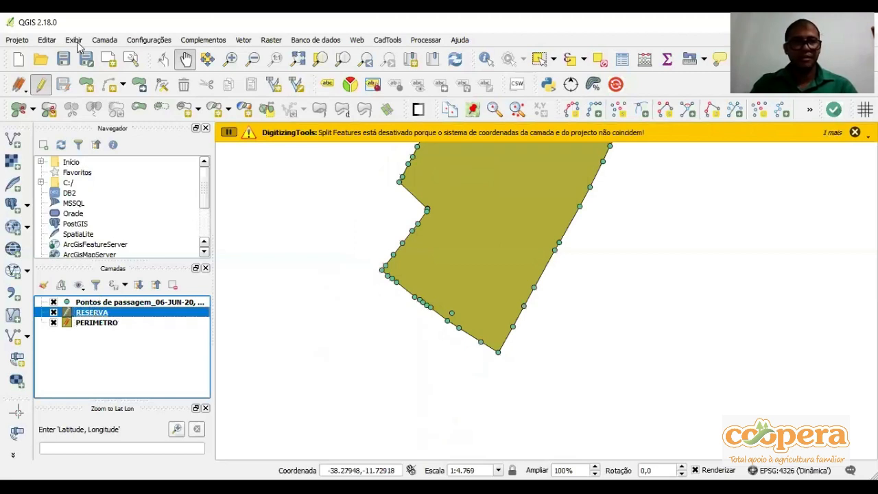
pyautogui.click(87, 84)
pyautogui.click(182, 59)
pyautogui.moveTo(475, 342); pyautogui.dragTo(403, 407)
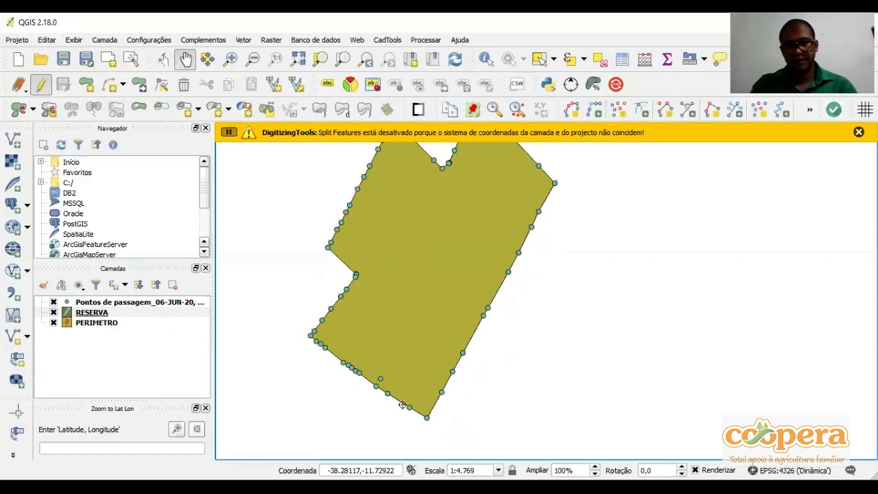
pyautogui.hotkey('ctrl', '.')
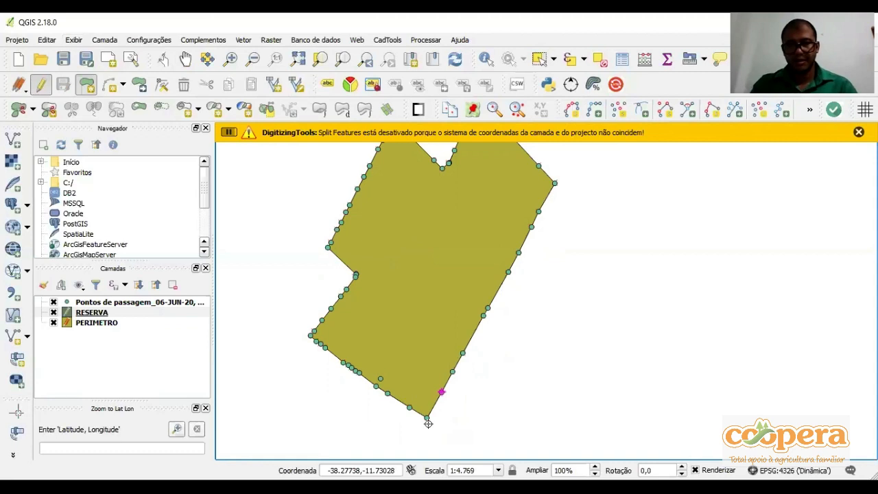
pyautogui.click(441, 391)
pyautogui.click(452, 371)
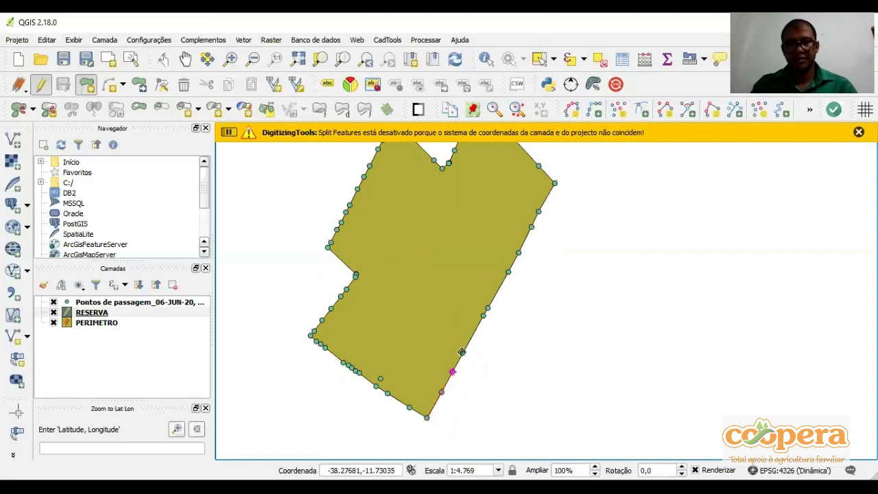
pyautogui.click(461, 351)
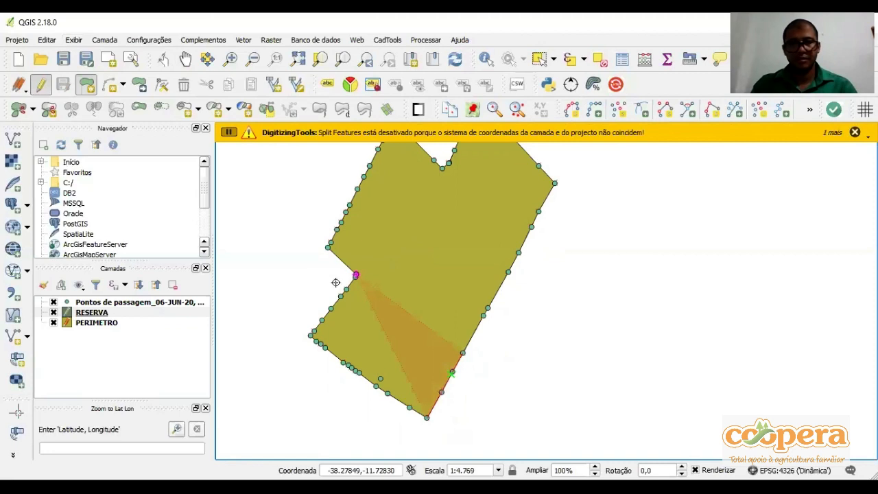
# Carry the RESERVA polygon across to the western inner corner and trace the boundary waypoints down to the southwestern corner
pyautogui.scroll(3, 335, 283)
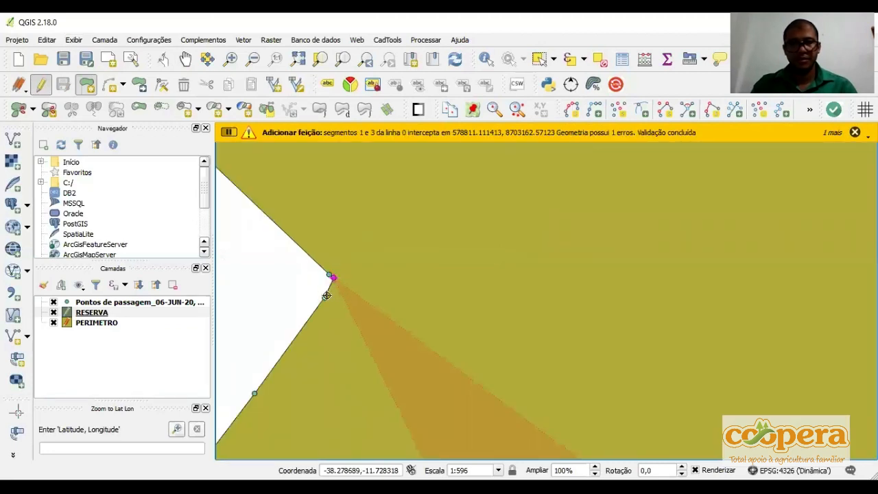
pyautogui.click(326, 296)
pyautogui.scroll(-1, 292, 345)
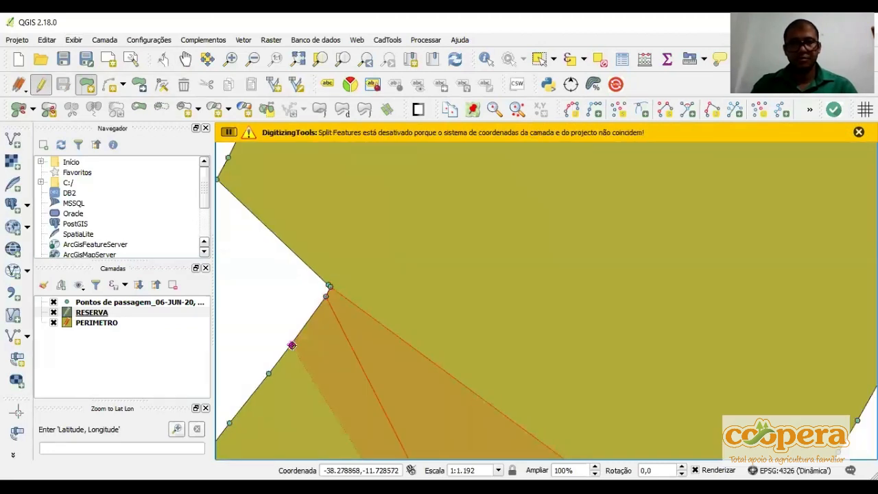
pyautogui.scroll(-1, 292, 345)
pyautogui.click(279, 366)
pyautogui.moveTo(266, 376); pyautogui.dragTo(299, 298)
pyautogui.click(293, 306)
pyautogui.click(275, 331)
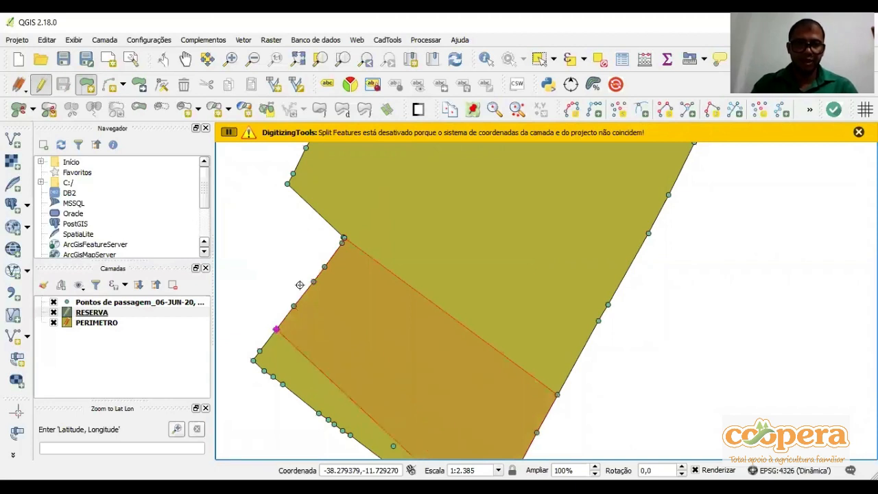
pyautogui.scroll(1, 299, 285)
pyautogui.click(282, 298)
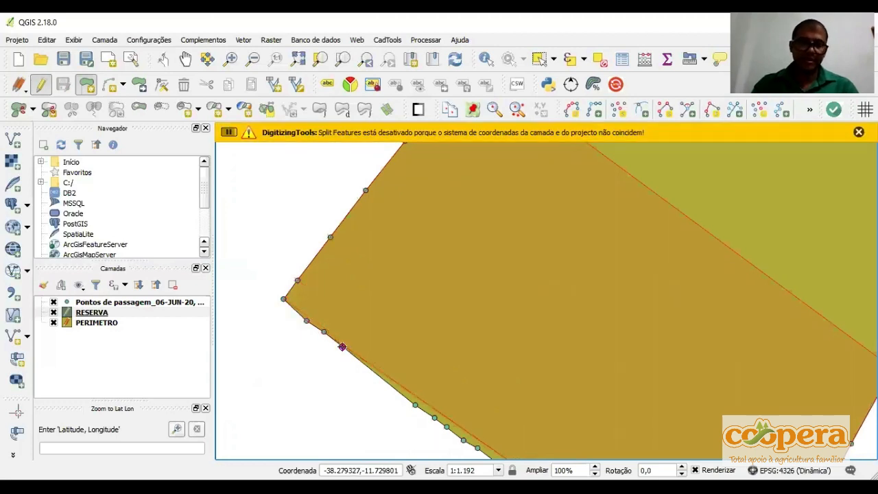
# Continue the RESERVA polygon from the southwestern corner, snapping it to the closely spaced waypoints along the southwestern boundary
pyautogui.moveTo(342, 346); pyautogui.dragTo(279, 175)
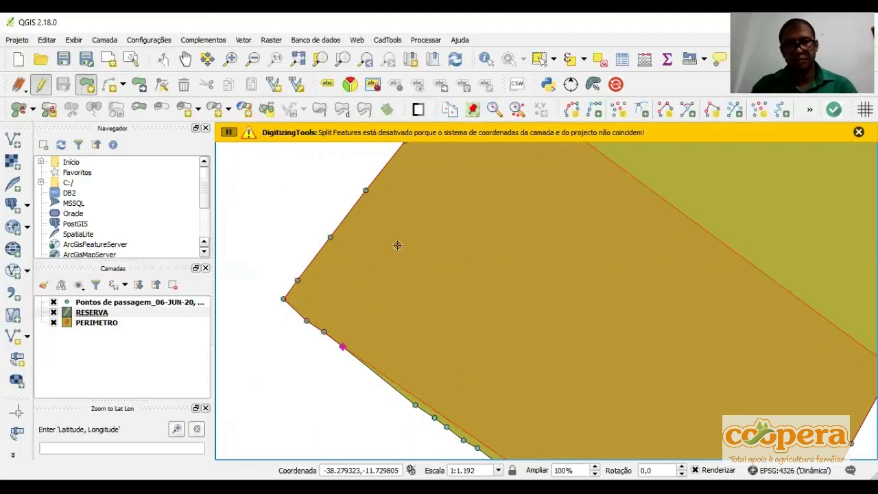
pyautogui.scroll(1, 466, 319)
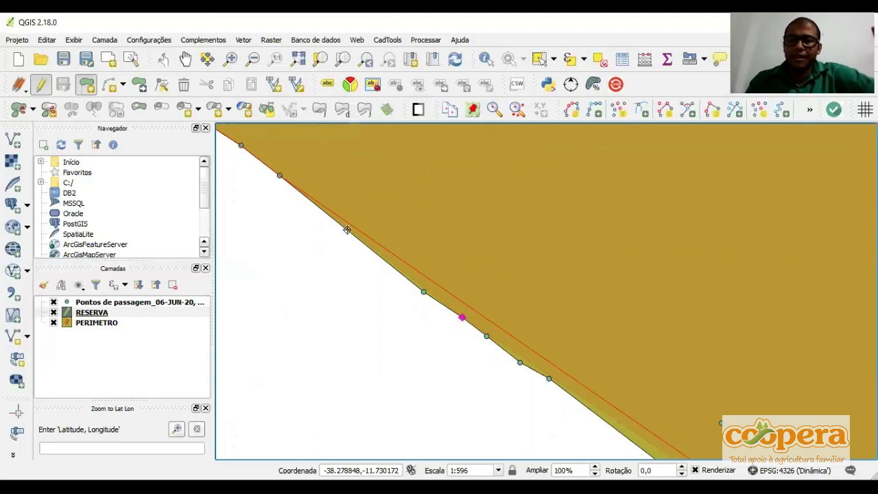
pyautogui.click(420, 278)
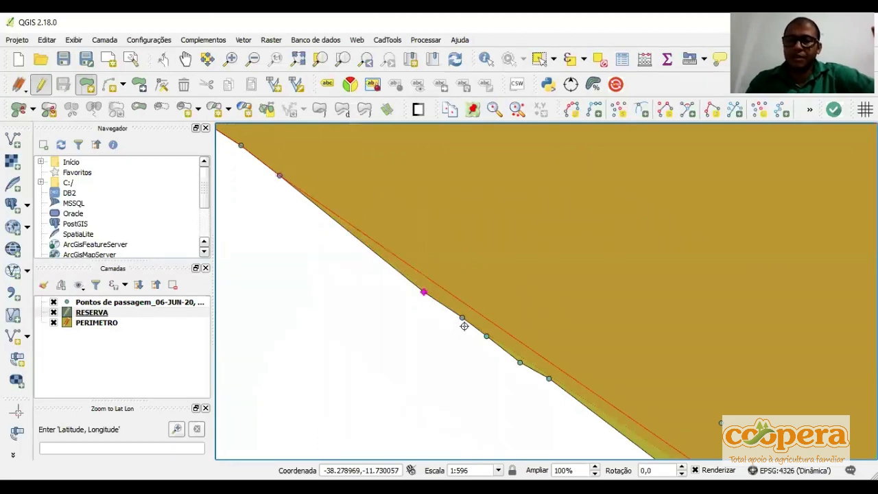
pyautogui.click(424, 293)
pyautogui.click(463, 316)
pyautogui.click(487, 335)
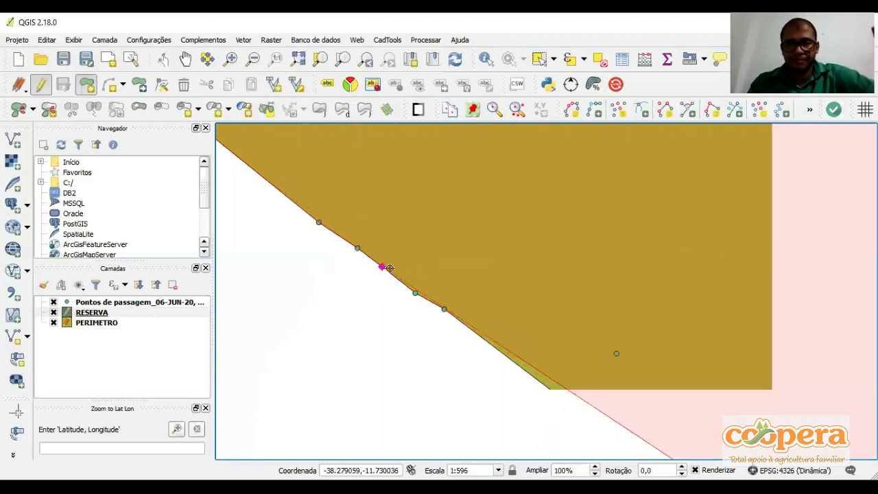
pyautogui.click(419, 285)
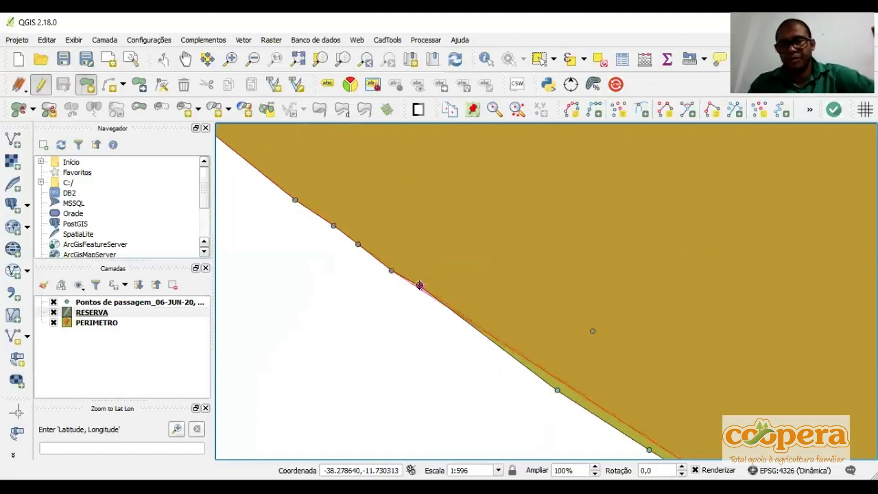
# Snap the RESERVA polygon through the remaining southwestern waypoints to the southern corner, return up the eastern boundary, and finish the feature
pyautogui.click(557, 391)
pyautogui.click(557, 392)
pyautogui.moveTo(557, 392); pyautogui.dragTo(384, 247)
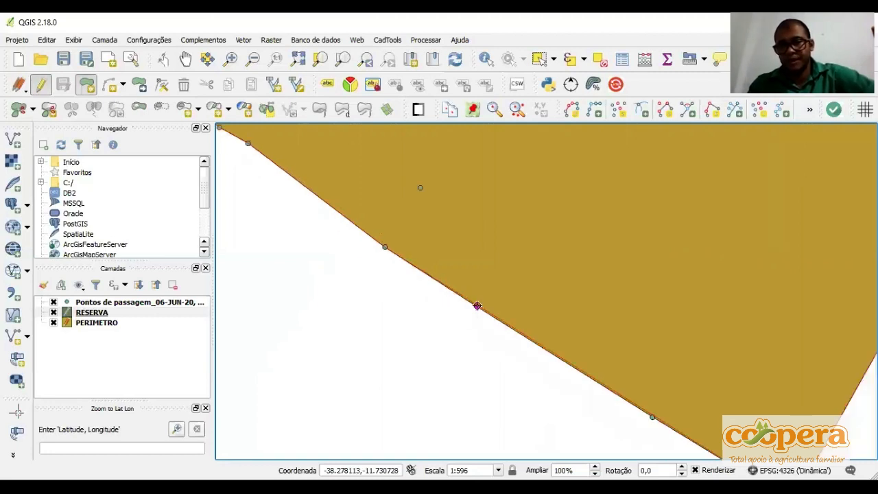
pyautogui.click(477, 306)
pyautogui.moveTo(477, 306); pyautogui.dragTo(311, 208)
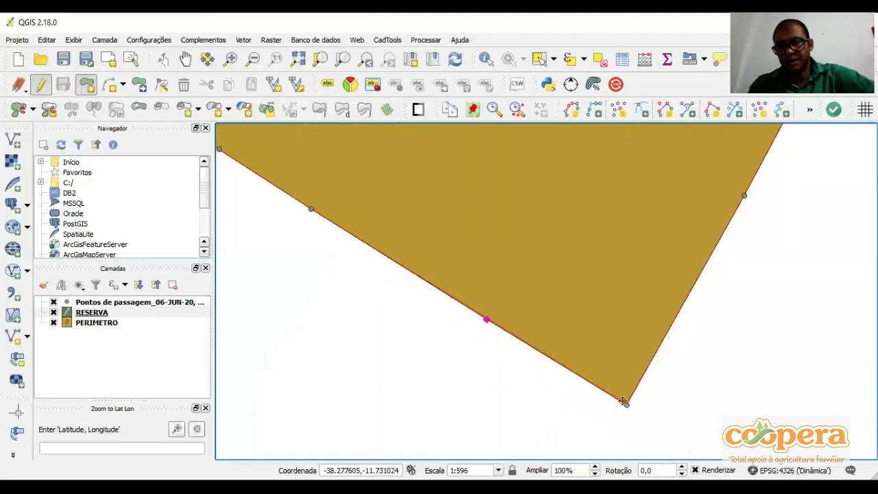
pyautogui.click(626, 404)
pyautogui.scroll(-2, 627, 405)
pyautogui.click(637, 257)
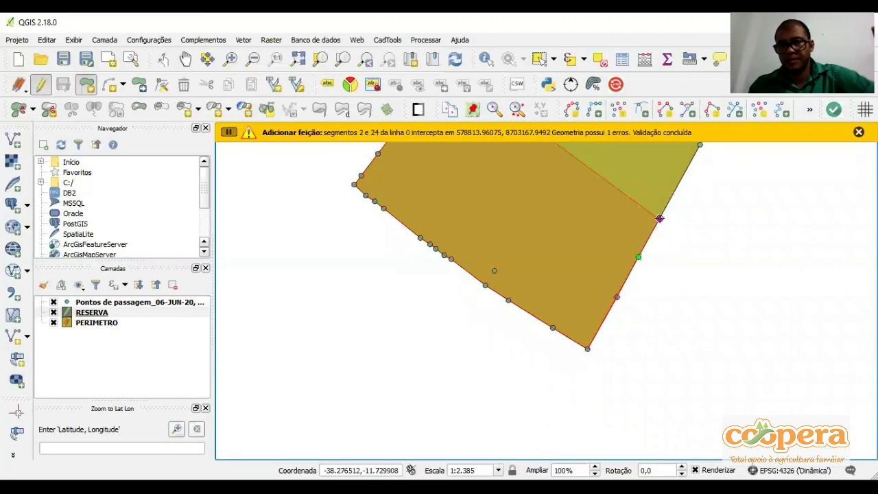
pyautogui.rightClick(461, 303)
pyautogui.click(458, 301)
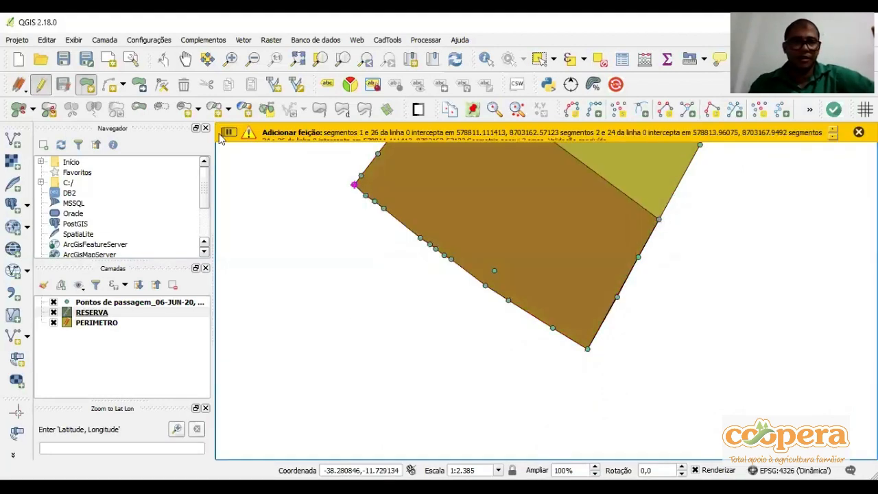
# Examine the finished RESERVA polygon within the whole property and the isolated waypoint inside its southern part
pyautogui.scroll(-1, 397, 193)
pyautogui.click(185, 63)
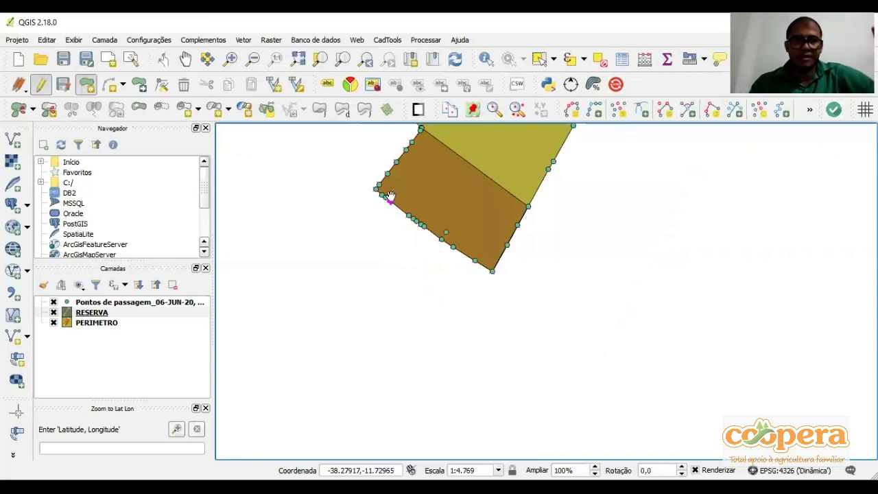
pyautogui.moveTo(382, 268); pyautogui.dragTo(334, 399)
pyautogui.moveTo(420, 196); pyautogui.dragTo(439, 230)
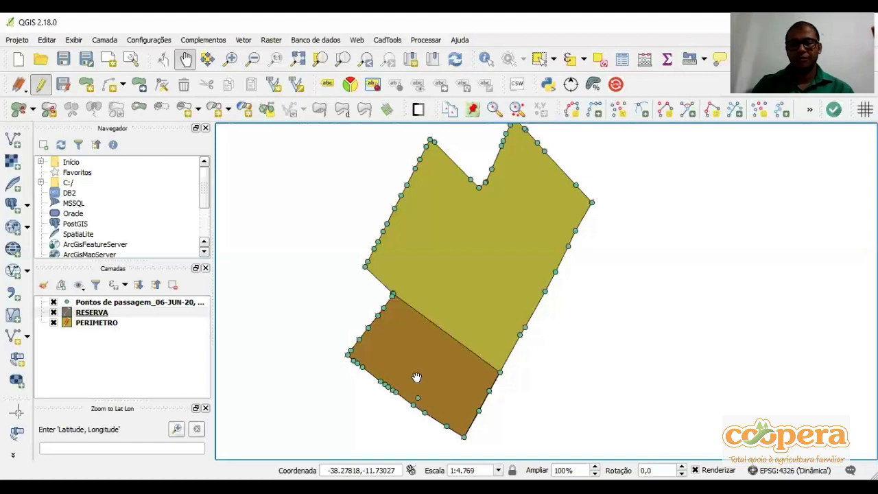
pyautogui.scroll(3, 416, 377)
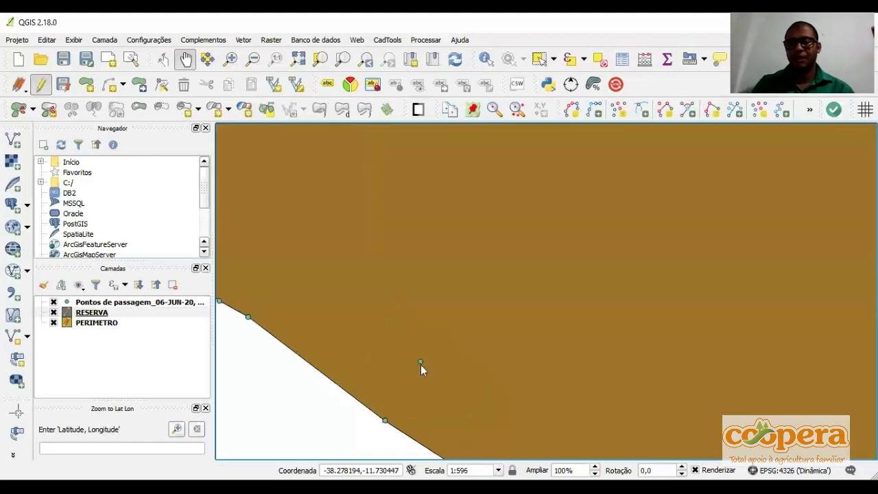
pyautogui.scroll(-2, 421, 365)
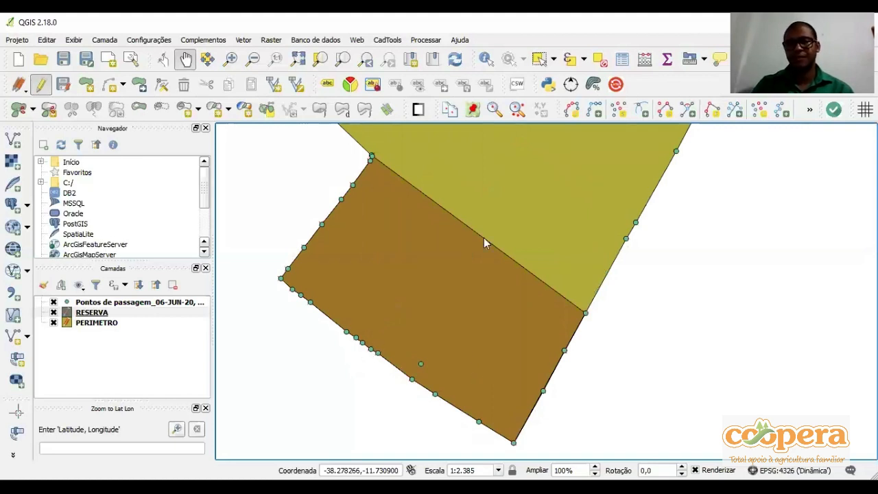
pyautogui.scroll(-1, 484, 237)
pyautogui.moveTo(473, 199); pyautogui.dragTo(456, 324)
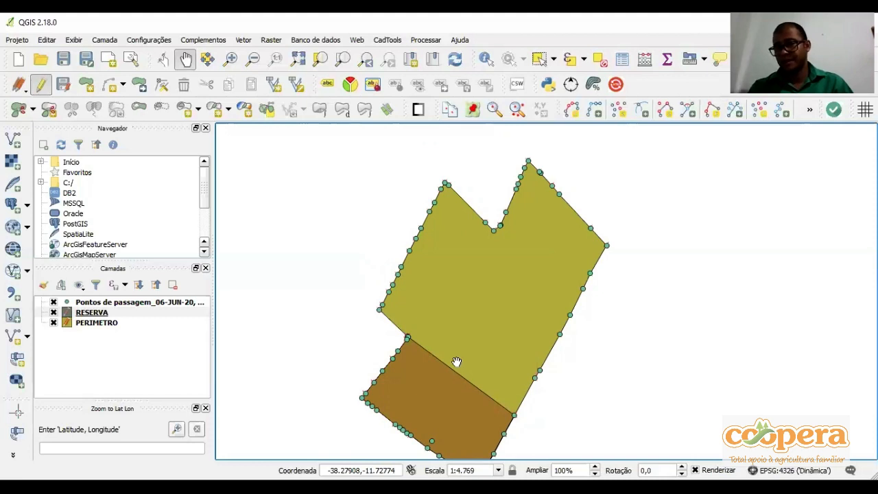
# Create a polygon shapefile layer in EPSG:31984 SIRGAS 2000 / UTM zone 24S with a decimal field AREA, length 20 and precision 4
pyautogui.click(19, 334)
pyautogui.click(489, 98)
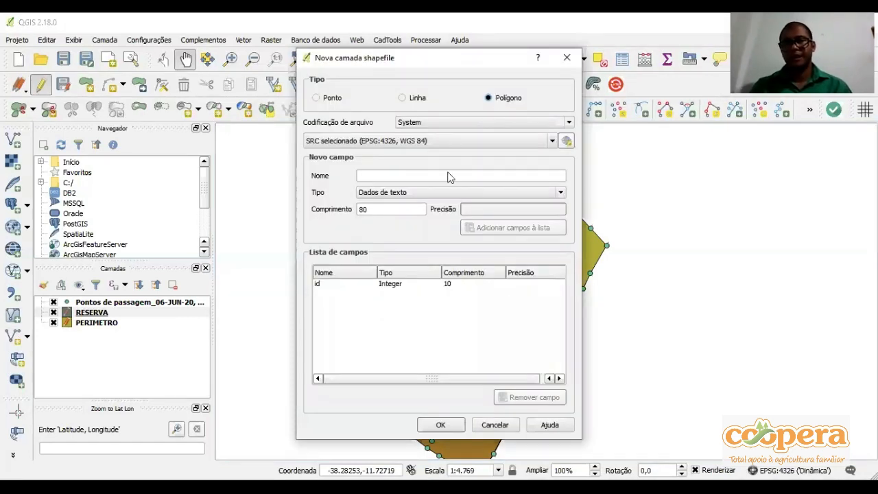
pyautogui.click(431, 145)
pyautogui.click(446, 169)
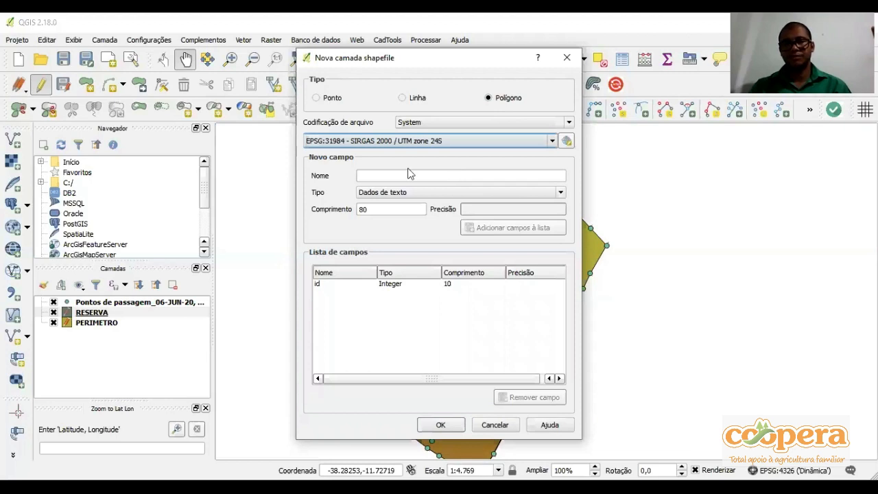
pyautogui.click(408, 175)
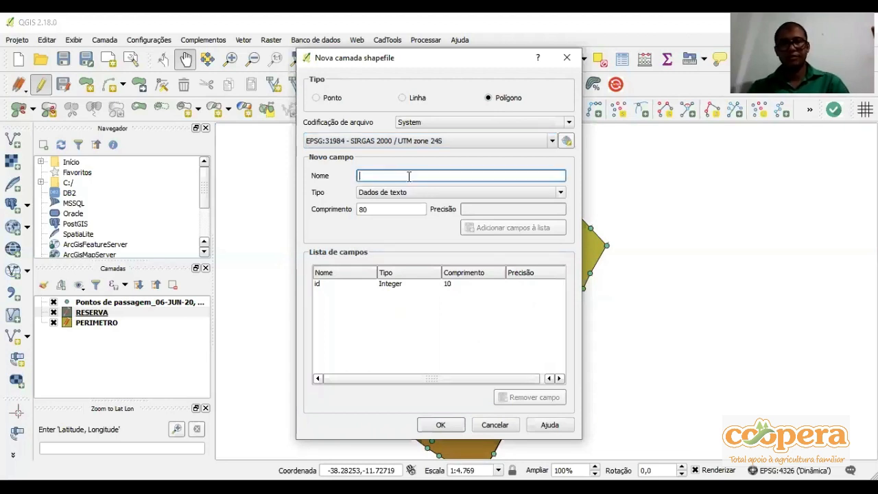
pyautogui.write('AREA')
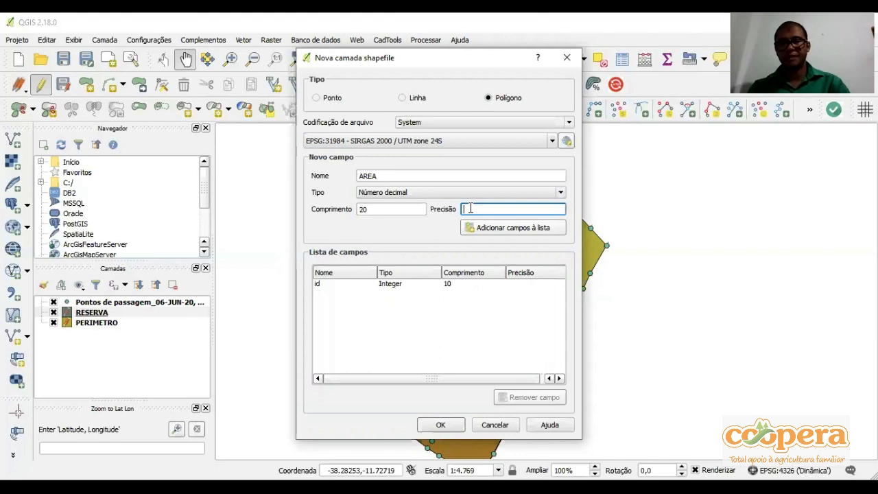
pyautogui.write('4')
pyautogui.press('Return')
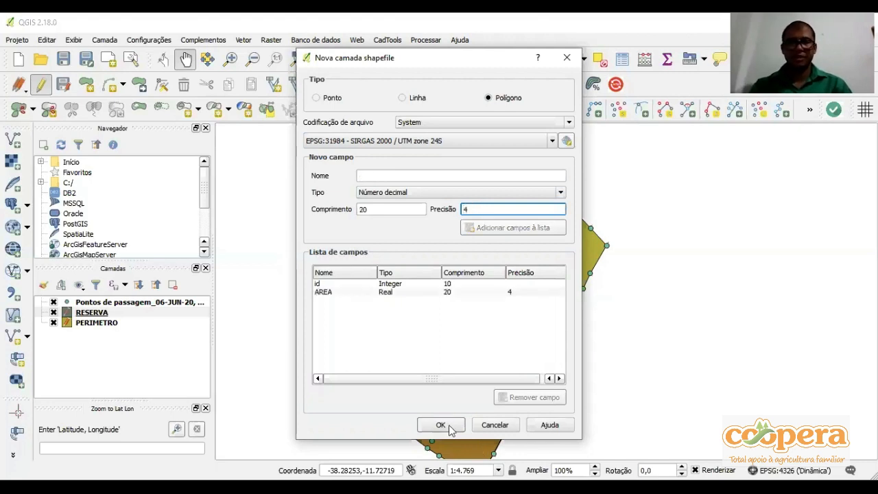
pyautogui.click(450, 429)
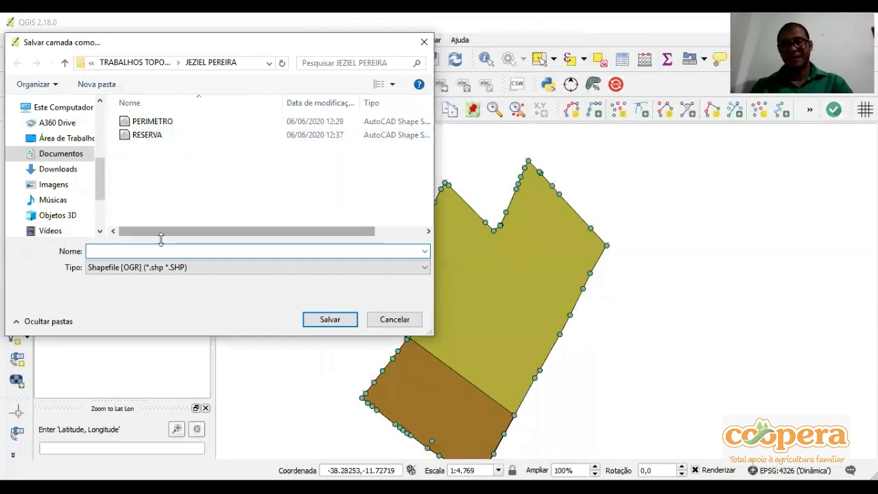
# Save the new shapefile layer as APP in the same folder as PERIMETRO and RESERVA
pyautogui.write('APP')
pyautogui.press('BackSpace')
pyautogui.press('BackSpace')
pyautogui.press('BackSpace')
pyautogui.write('AREA')
pyautogui.press('BackSpace')
pyautogui.press('BackSpace')
pyautogui.press('BackSpace')
pyautogui.write('PP')
pyautogui.click(316, 324)
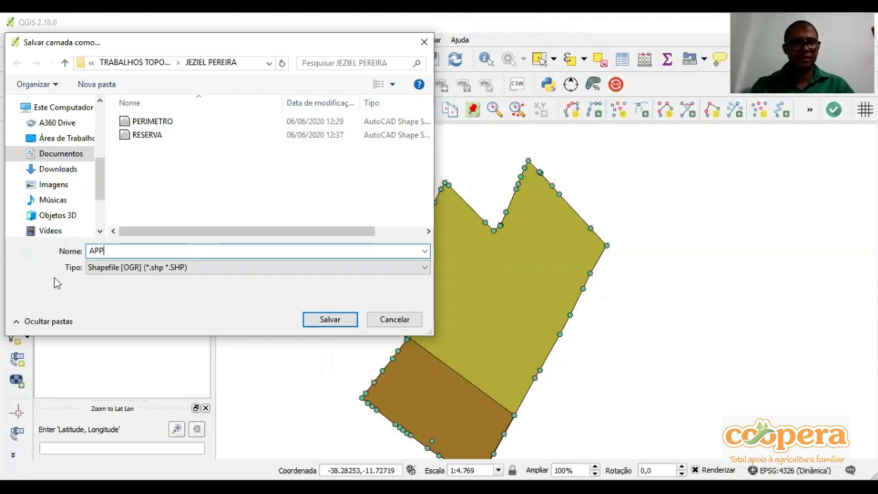
# Enable editing of the APP layer, activate adding a polygon, and set the layer's snapping tolerance to 21 map units
pyautogui.click(83, 312)
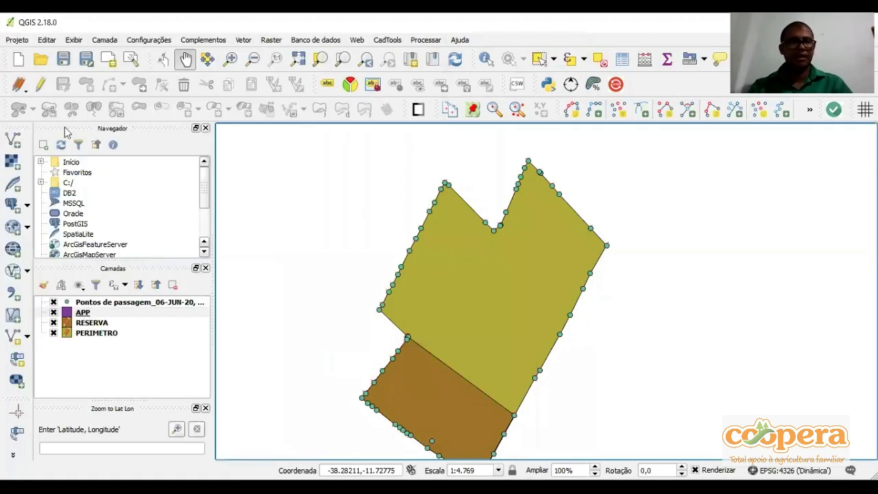
pyautogui.click(42, 85)
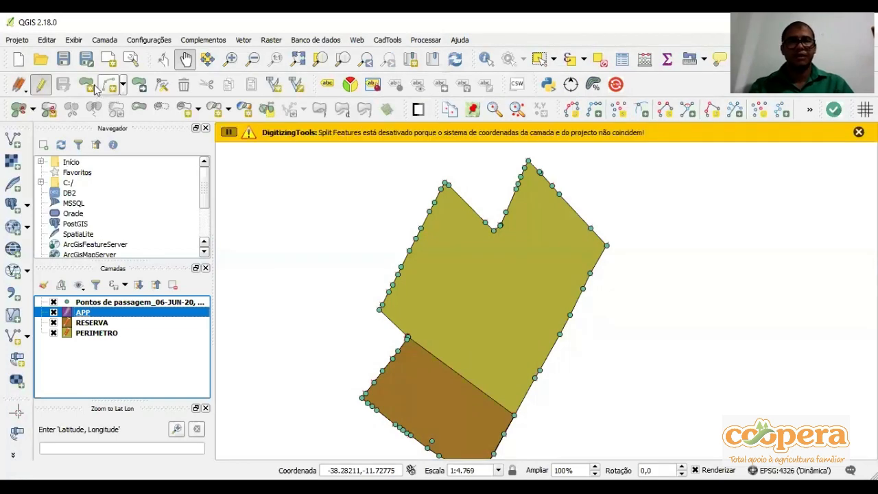
pyautogui.hotkey('ctrl', '.')
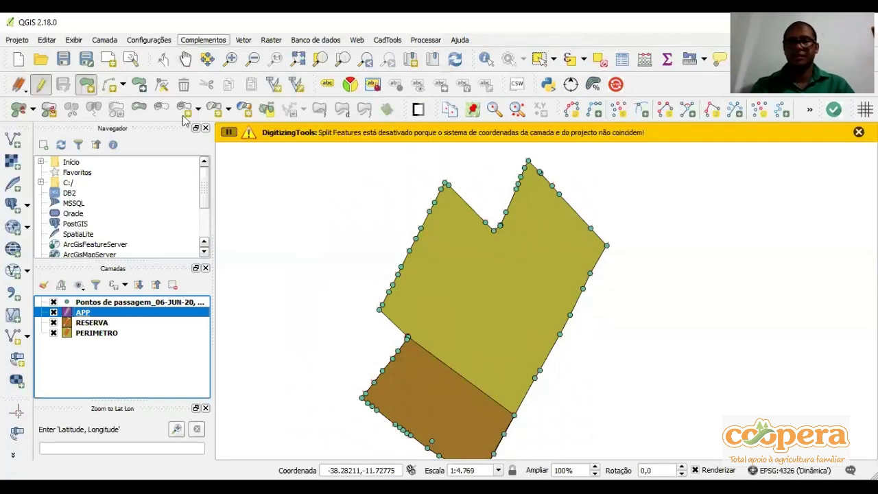
pyautogui.click(149, 41)
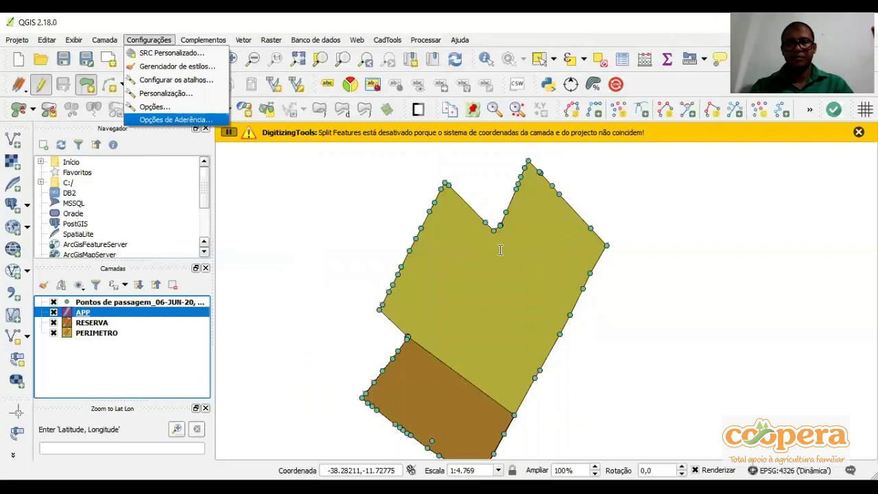
pyautogui.click(180, 120)
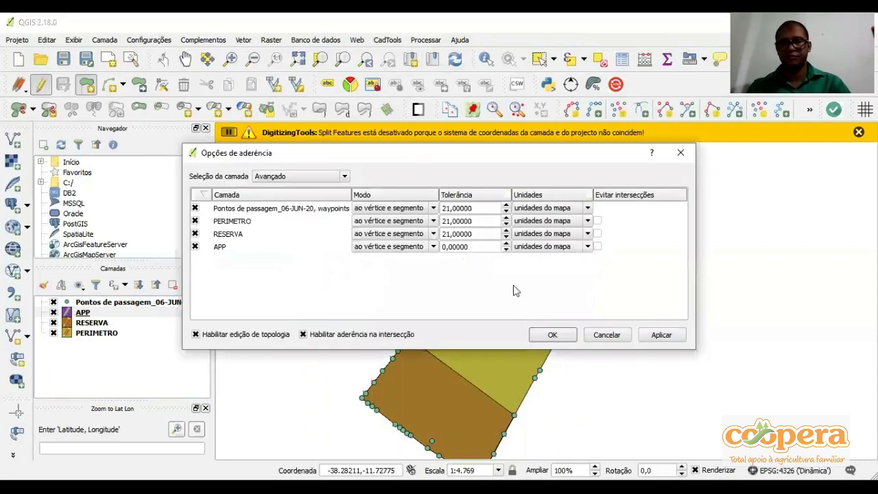
pyautogui.write('21')
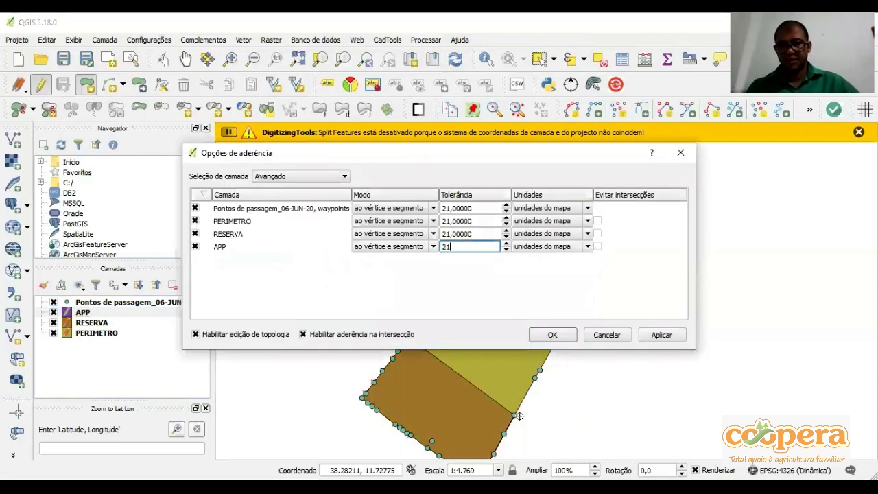
pyautogui.press('Return')
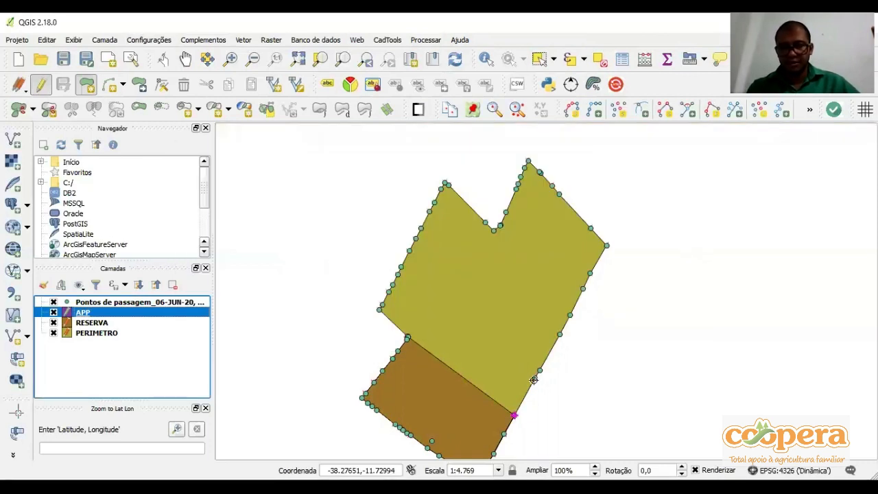
# Digitize the APP polygon along the RESERVA's northern boundary, snapping its vertices to waypoints on the property's eastern and western sides
pyautogui.click(534, 379)
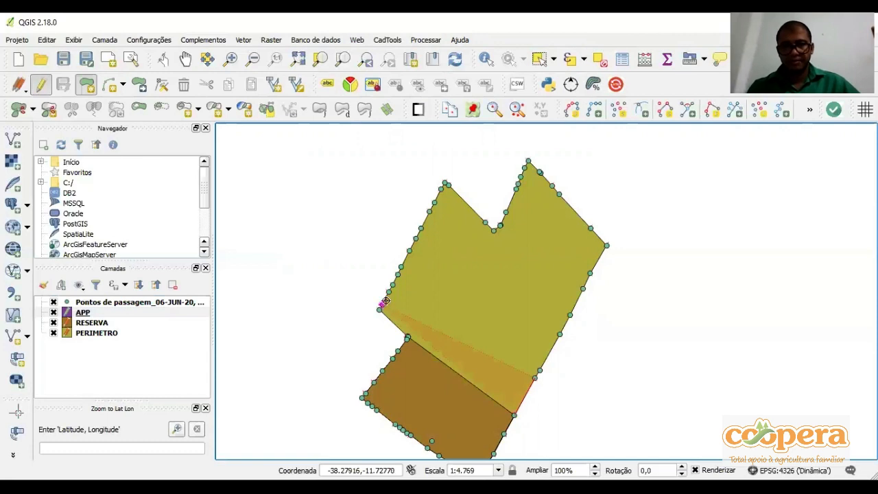
pyautogui.click(380, 307)
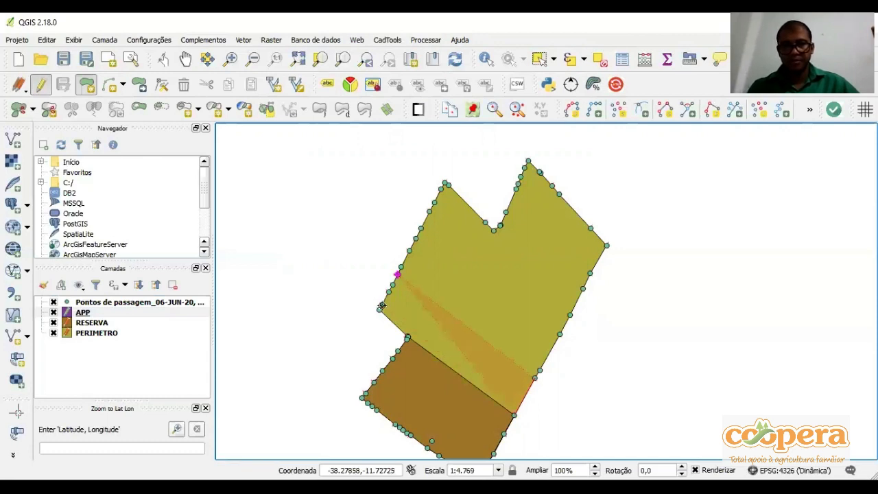
pyautogui.click(380, 306)
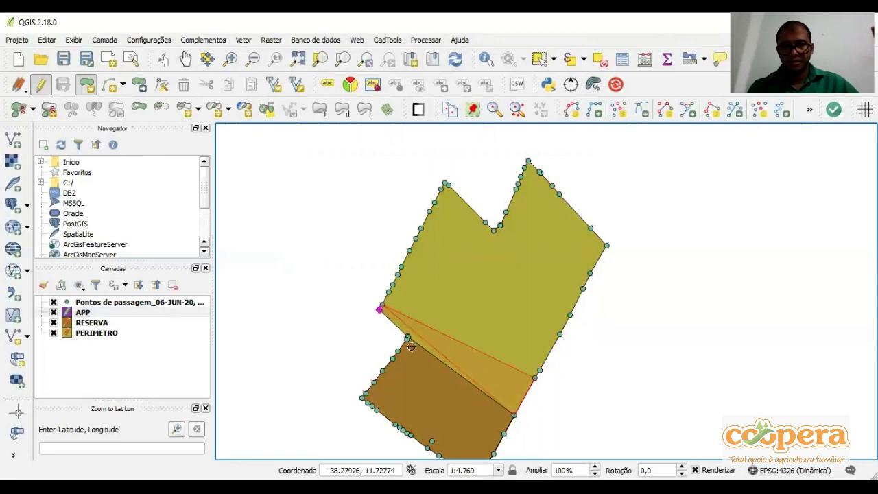
pyautogui.scroll(1, 411, 347)
pyautogui.scroll(3, 429, 359)
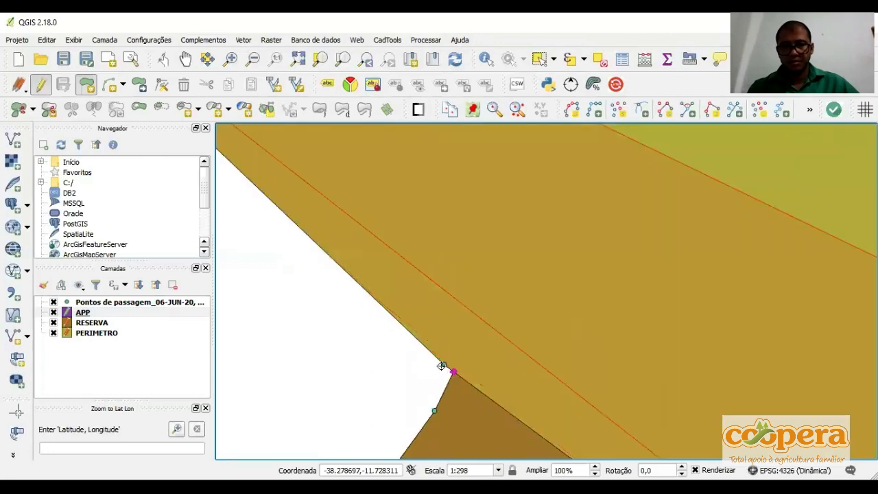
pyautogui.click(453, 372)
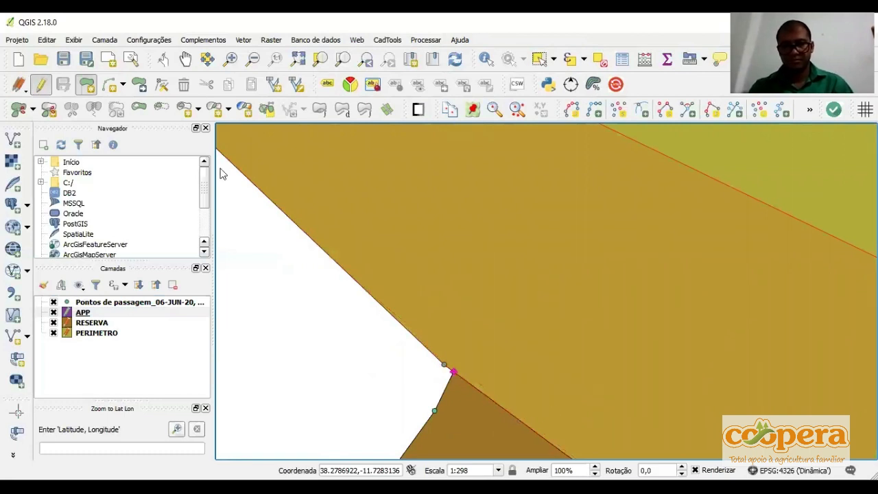
pyautogui.scroll(-3, 332, 258)
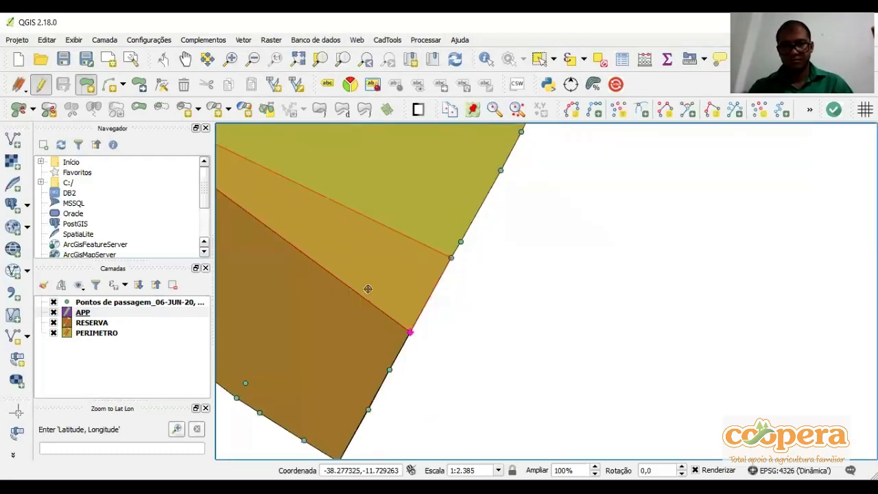
pyautogui.scroll(-1, 366, 288)
pyautogui.scroll(2, 377, 296)
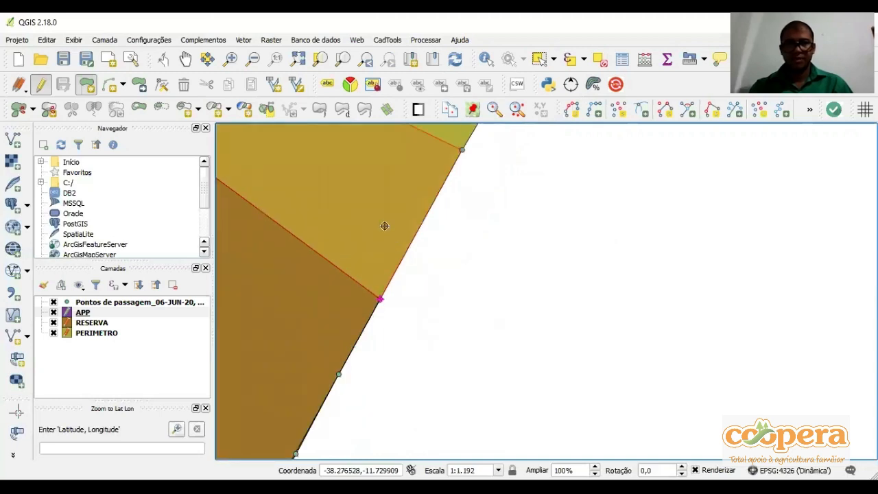
pyautogui.scroll(-2, 449, 295)
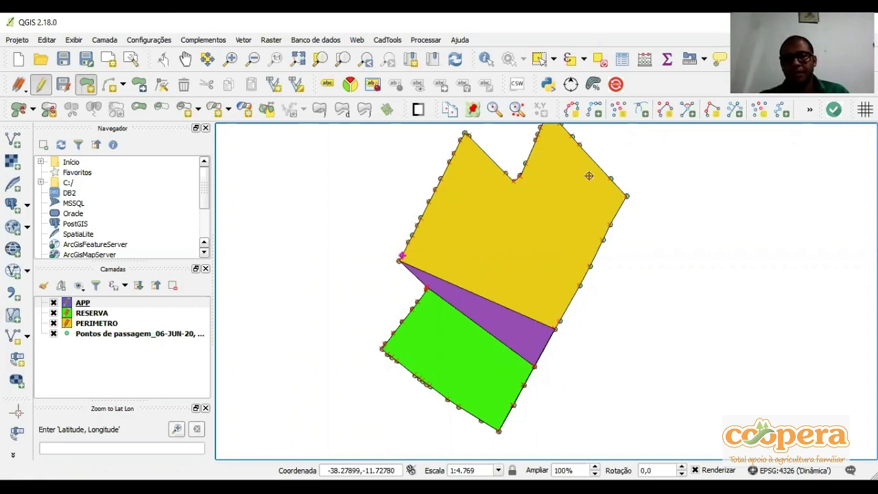
# Create a polygon shapefile layer in EPSG:31984 SIRGAS 2000 / UTM zone 24S with a decimal AREA field of length 20 and precision 4
pyautogui.moveTo(588, 176); pyautogui.dragTo(574, 236)
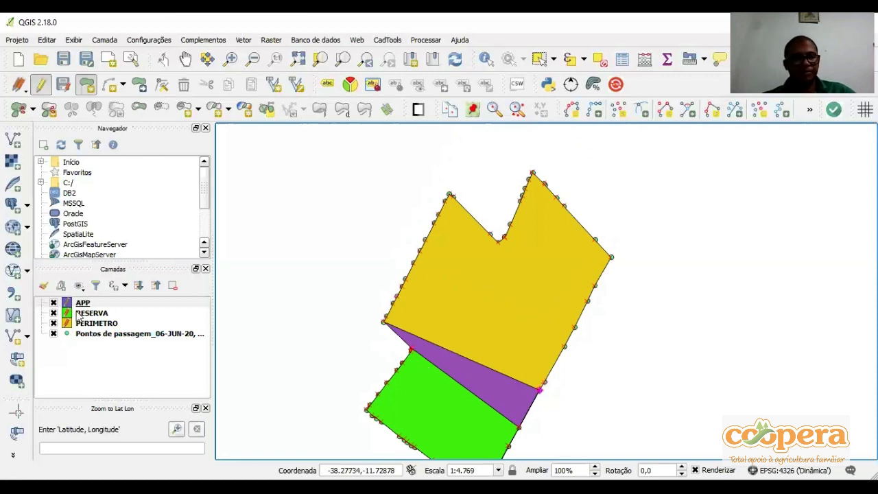
pyautogui.click(9, 342)
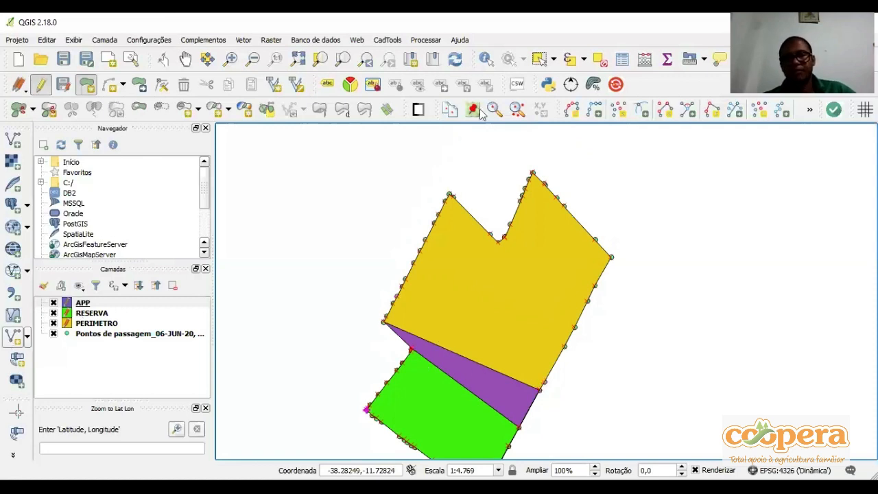
pyautogui.click(488, 98)
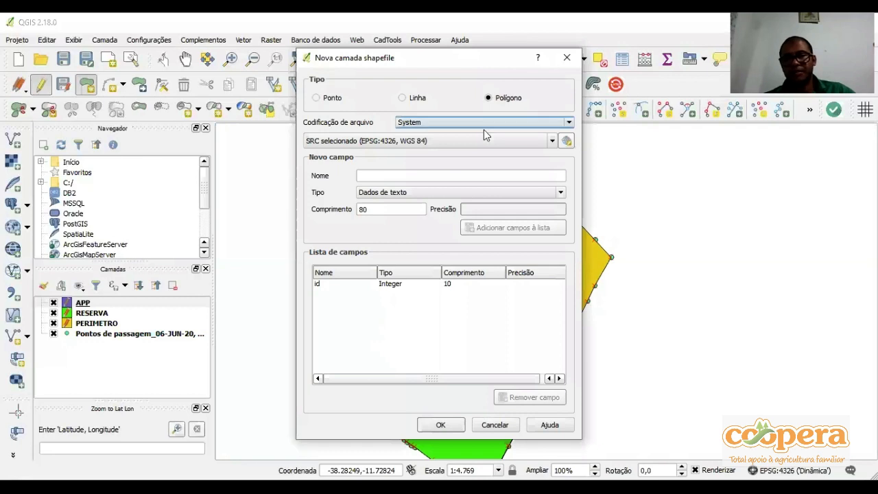
pyautogui.click(492, 141)
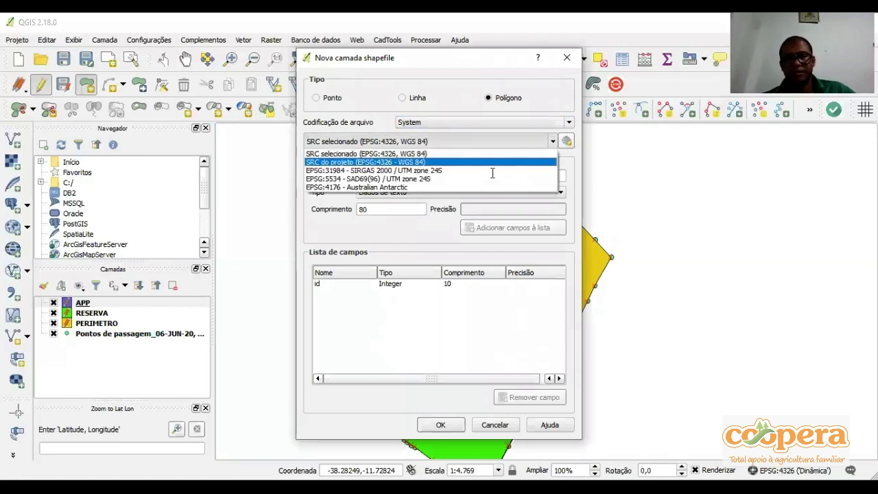
pyautogui.click(492, 171)
pyautogui.click(492, 177)
pyautogui.write('AREA')
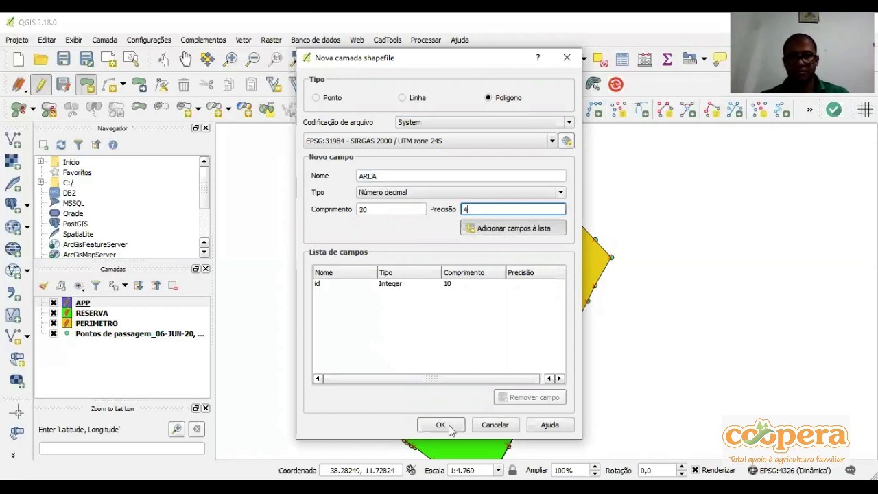
pyautogui.press('Return')
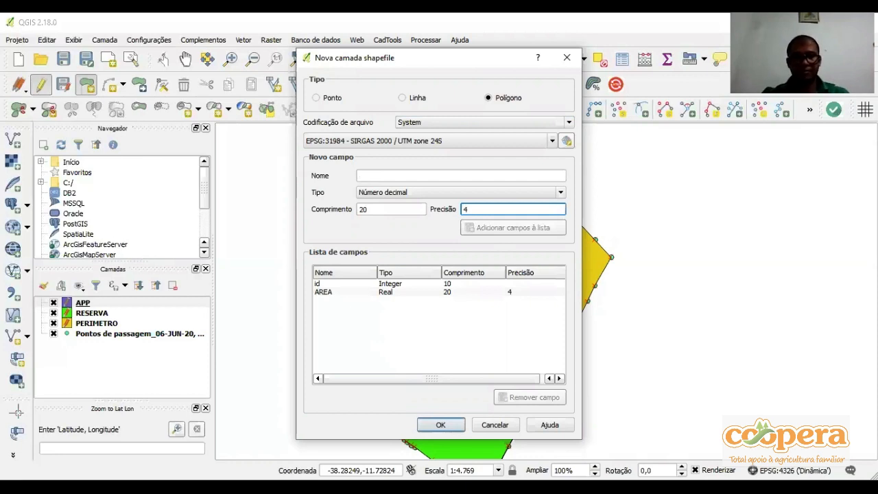
pyautogui.press('Return')
# Save the shapefile as AREA_PRODUTIVO in the EXEMPLO folder and give the layer the pale yellow dotted fill symbol
pyautogui.write('AREA_')
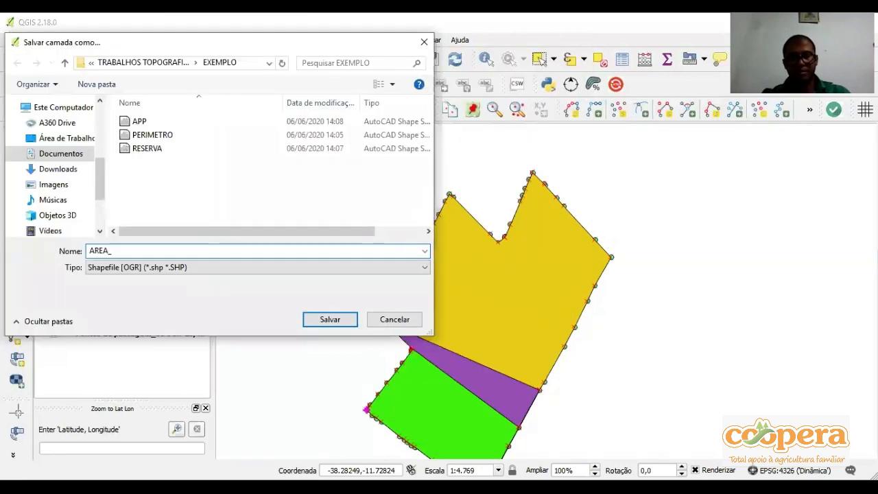
pyautogui.write('PRODUTIVO')
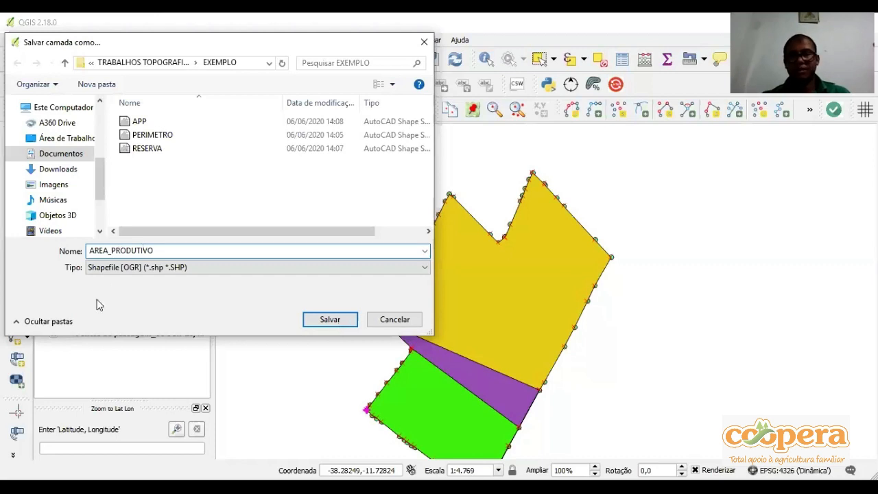
pyautogui.press('Return')
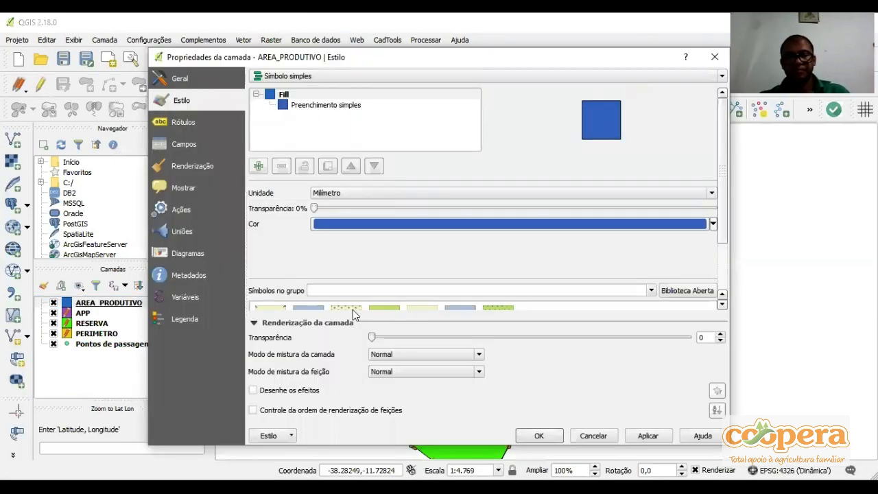
pyautogui.click(356, 310)
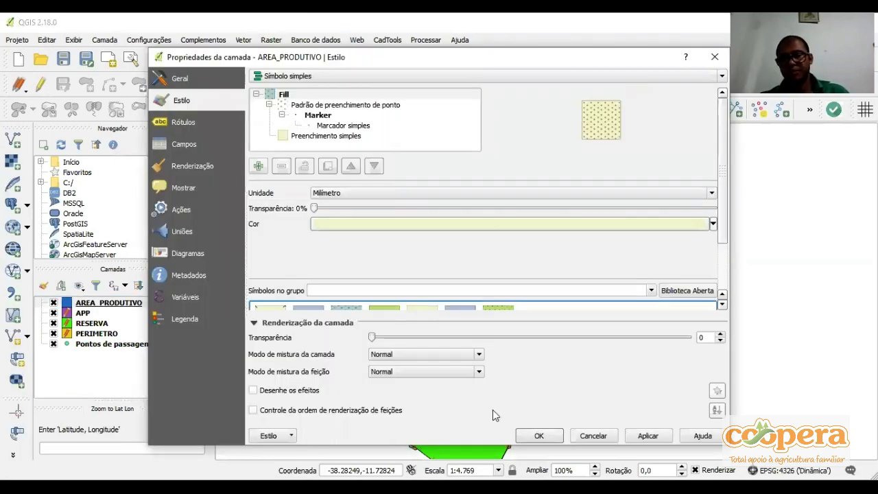
pyautogui.click(538, 436)
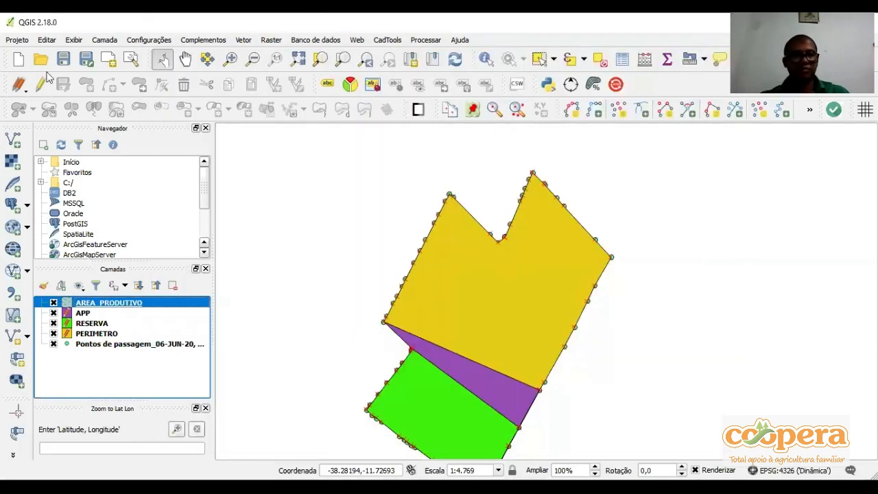
# Enable editing of AREA_PRODUTIVO, activate adding a polygon, and set the layer's snapping tolerance to 21 map units
pyautogui.click(41, 83)
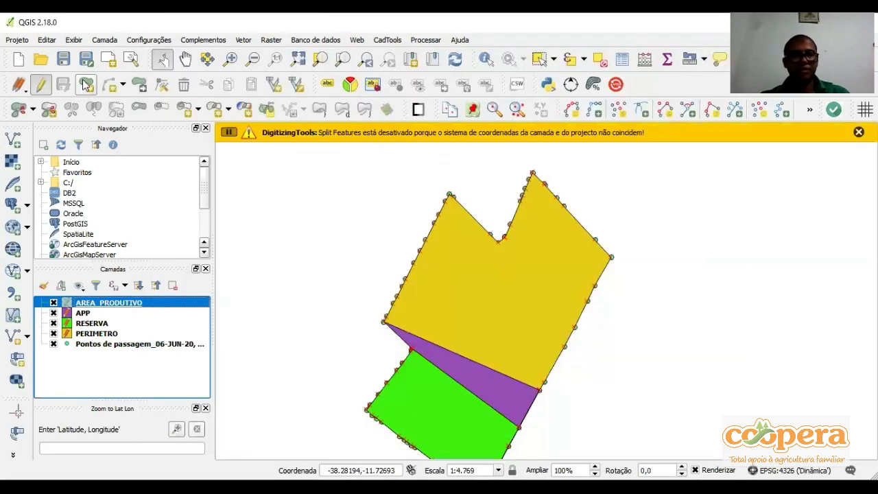
pyautogui.click(87, 84)
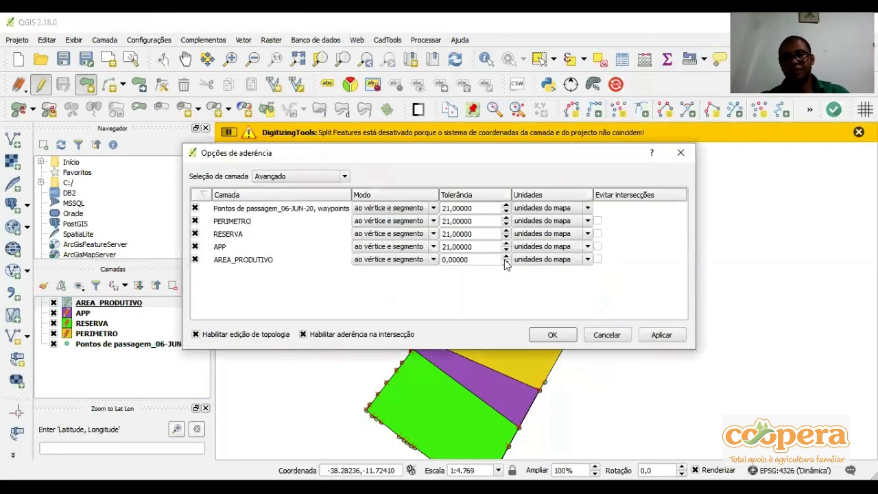
pyautogui.click(505, 257)
pyautogui.write('21')
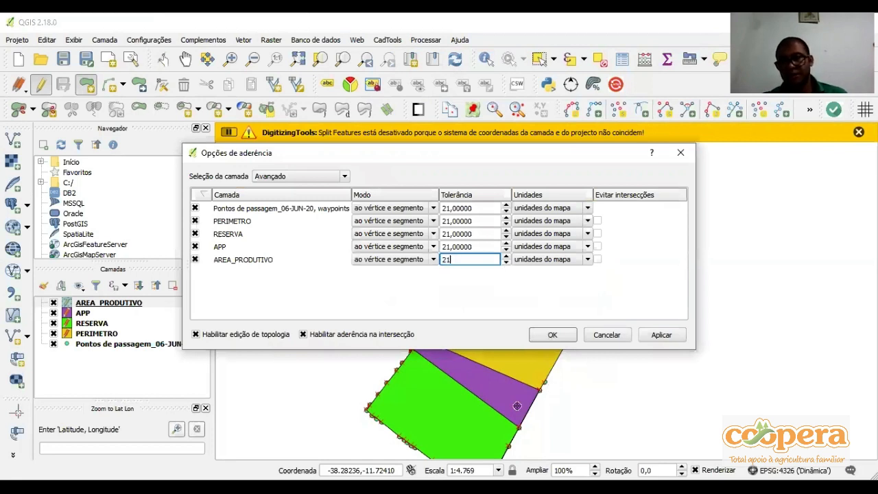
pyautogui.press('Return')
# Start the AREA_PRODUTIVO polygon at the APP's eastern end and trace the property's eastern boundary waypoints up to its easternmost corner
pyautogui.scroll(2, 541, 384)
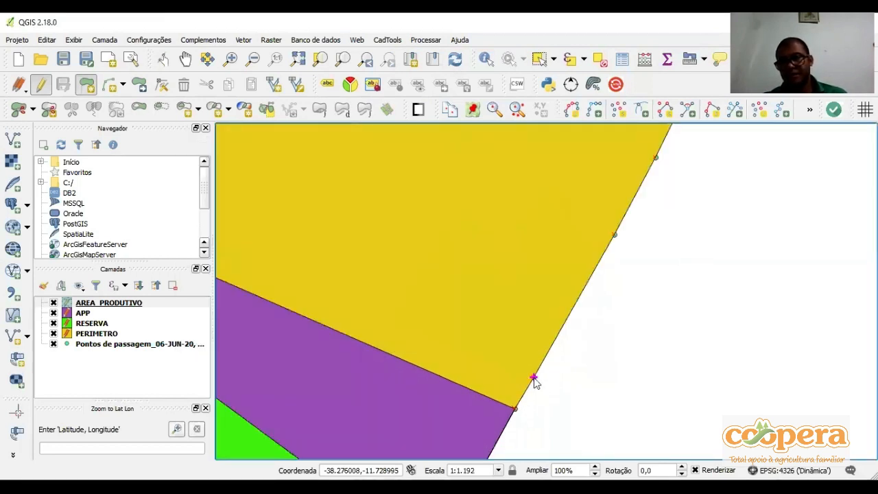
pyautogui.scroll(-1, 533, 377)
pyautogui.click(573, 306)
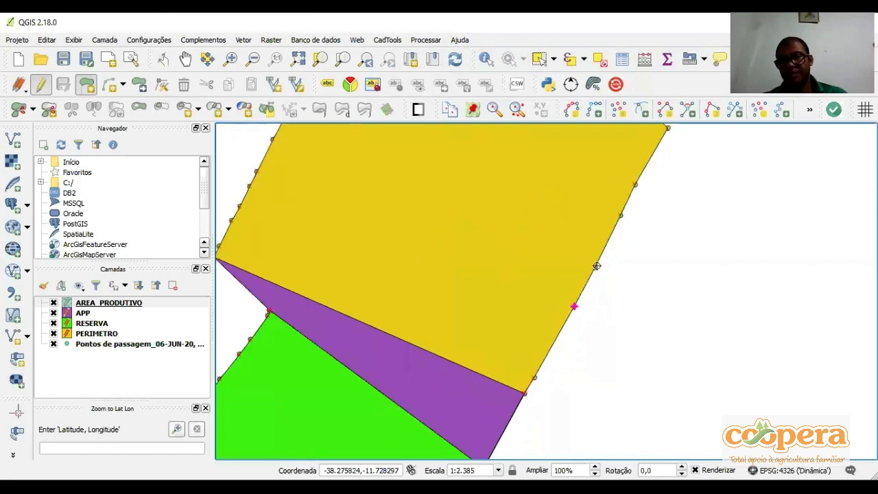
pyautogui.click(596, 266)
pyautogui.scroll(-1, 597, 268)
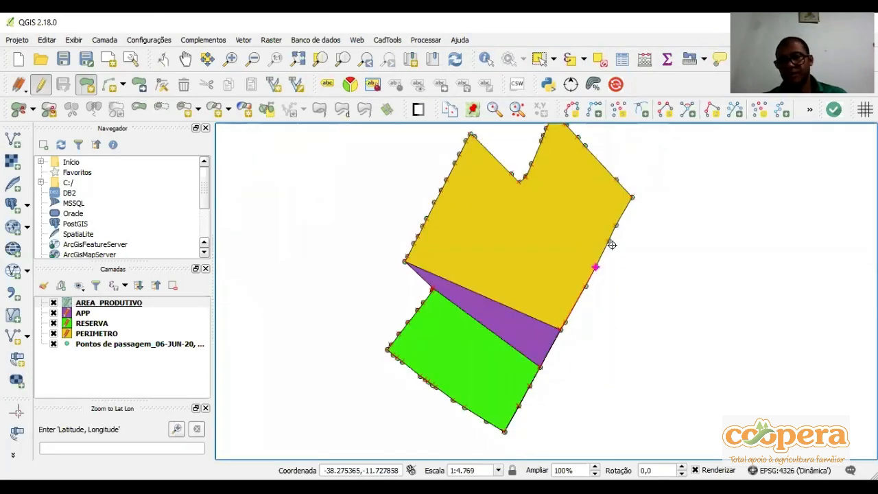
pyautogui.click(609, 241)
pyautogui.click(631, 196)
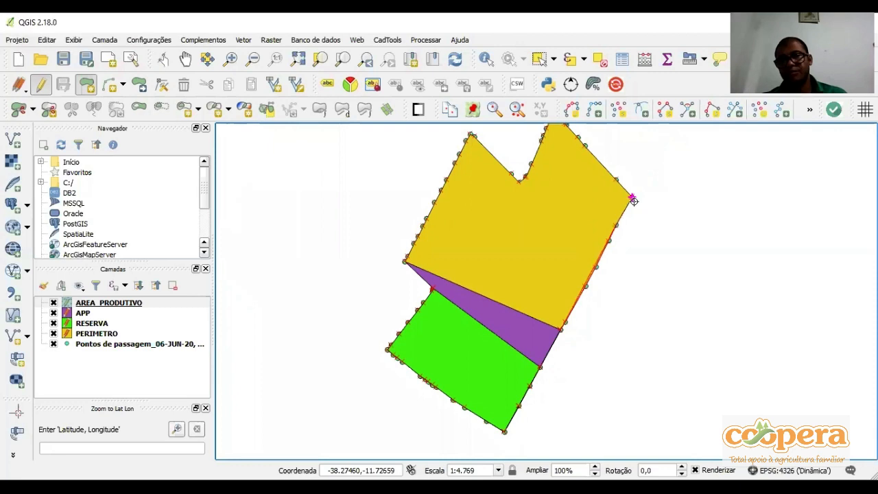
# Continue the AREA_PRODUTIVO polygon along the northeastern boundary waypoints to the property's northernmost peak
pyautogui.click(616, 180)
pyautogui.moveTo(615, 180); pyautogui.dragTo(611, 263)
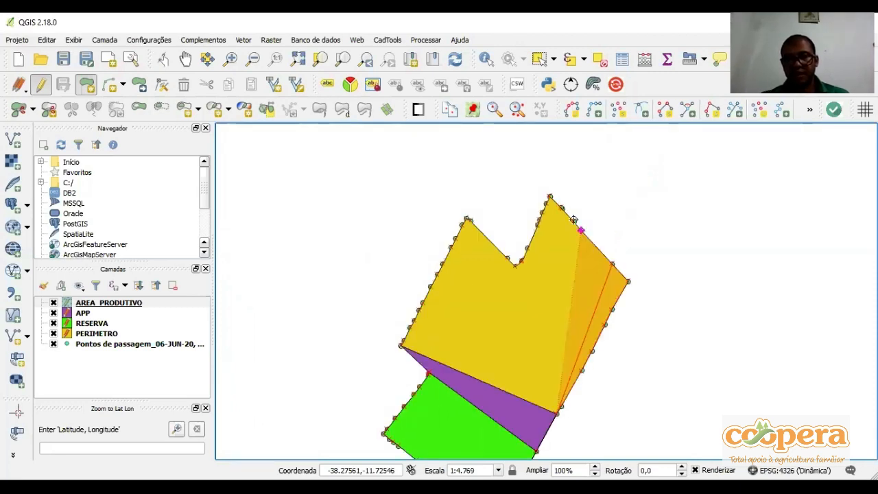
pyautogui.click(573, 220)
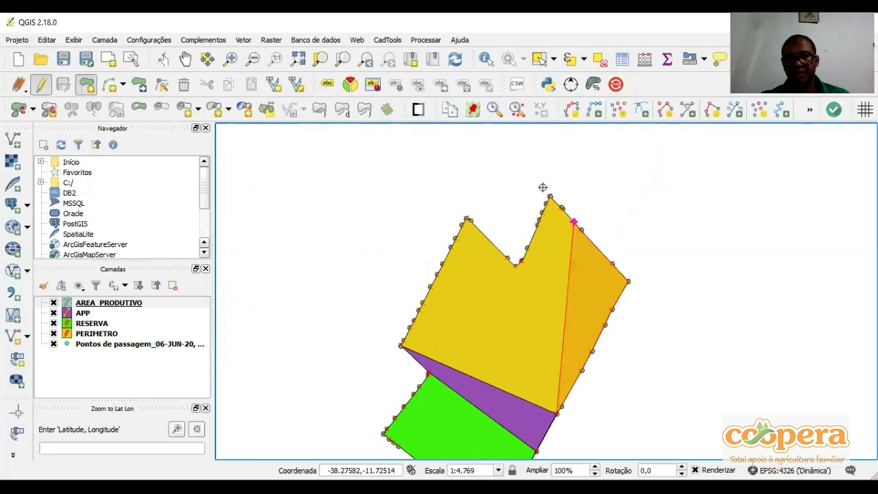
pyautogui.scroll(2, 533, 182)
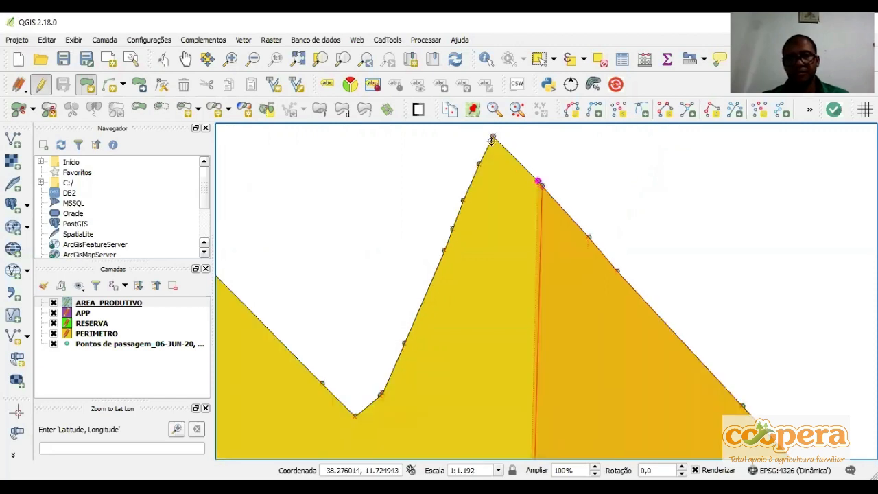
pyautogui.click(492, 138)
# Continue the AREA_PRODUTIVO polygon from the northernmost peak down its western side to the notch between the two peaks
pyautogui.click(477, 162)
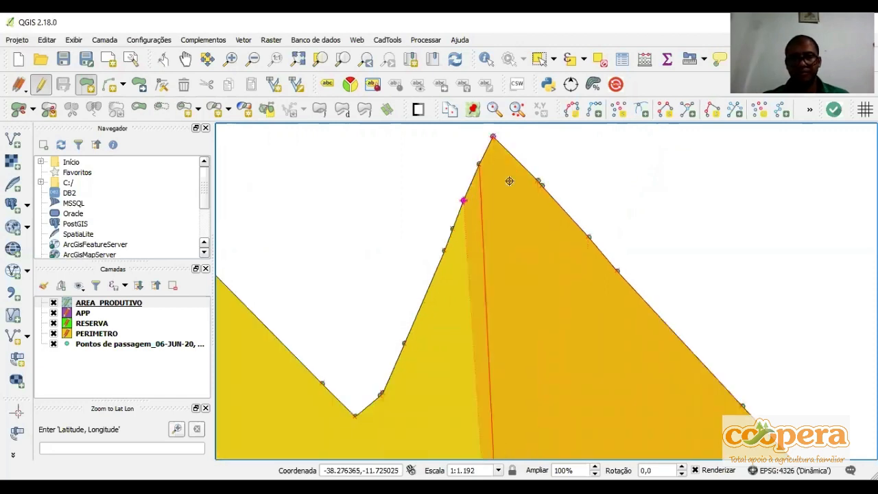
pyautogui.click(462, 200)
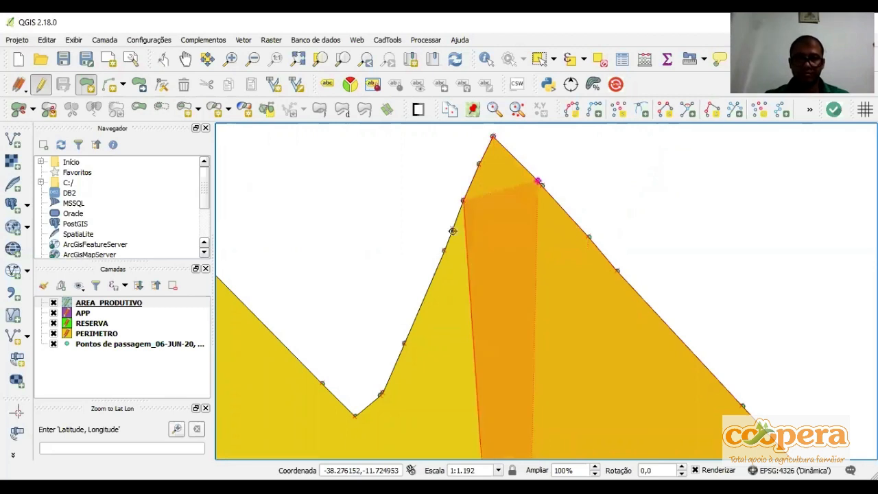
pyautogui.click(443, 251)
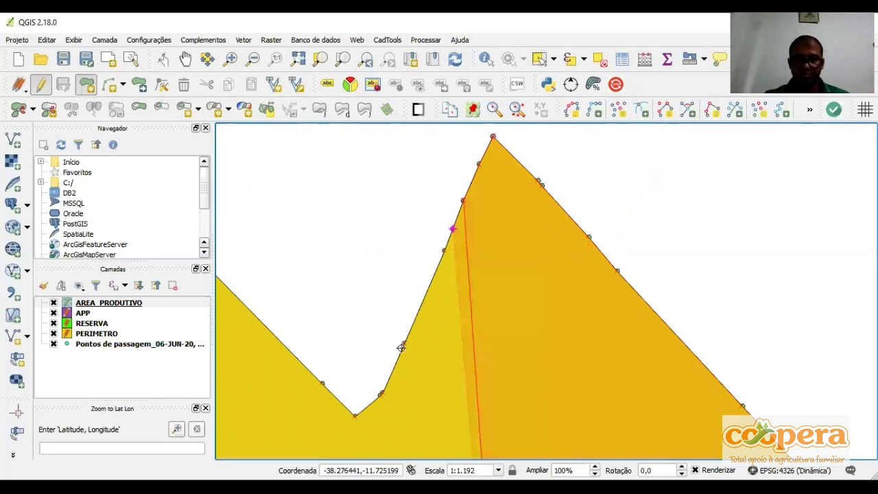
pyautogui.click(379, 390)
pyautogui.scroll(1, 381, 392)
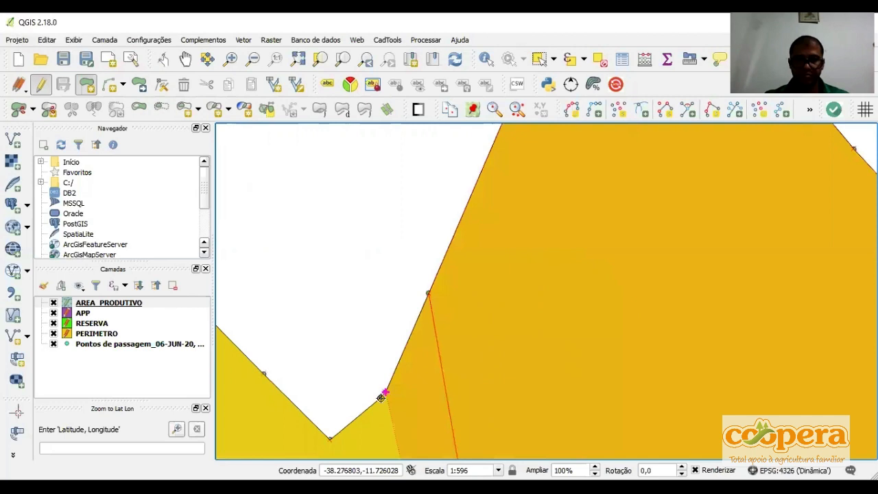
pyautogui.click(327, 439)
pyautogui.scroll(-1, 327, 439)
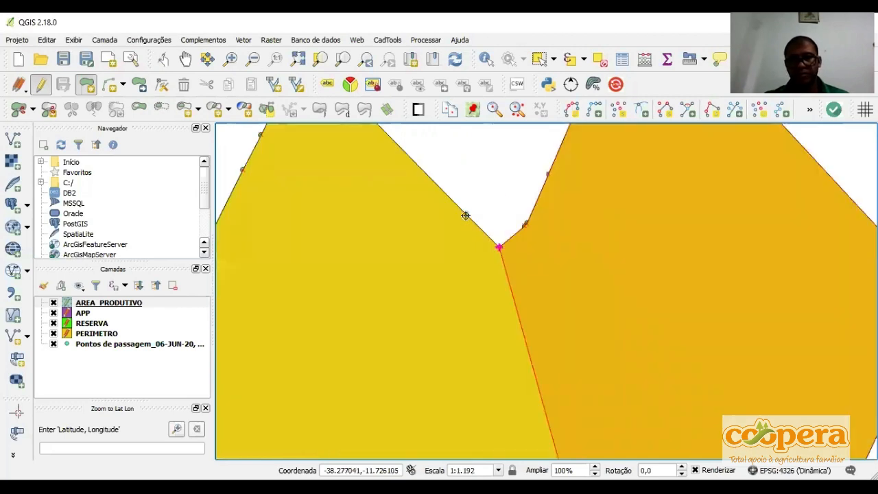
# Extend the AREA_PRODUTIVO polygon from the notch up along the boundary waypoints to the northwestern peak
pyautogui.moveTo(465, 216); pyautogui.dragTo(485, 362)
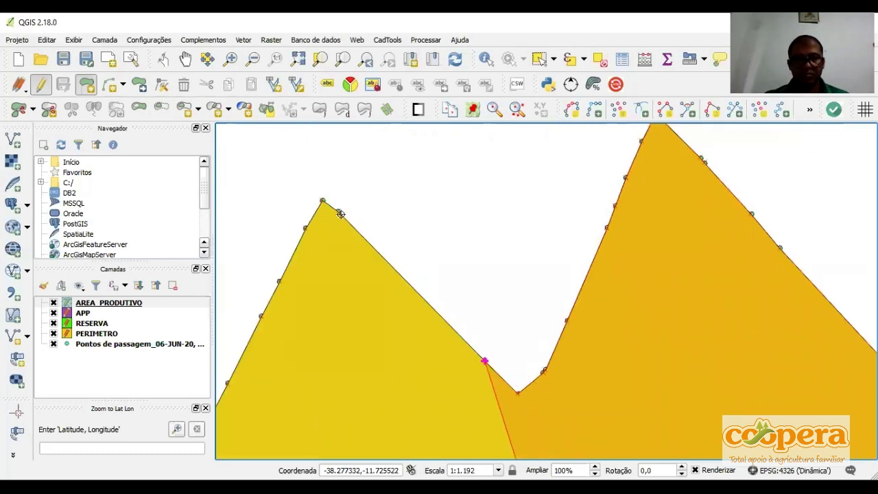
pyautogui.click(336, 208)
pyautogui.click(320, 200)
pyautogui.moveTo(321, 200); pyautogui.dragTo(457, 171)
# Trace the AREA_PRODUTIVO polygon down the western boundary waypoints from the northwestern peak towards the APP
pyautogui.click(442, 199)
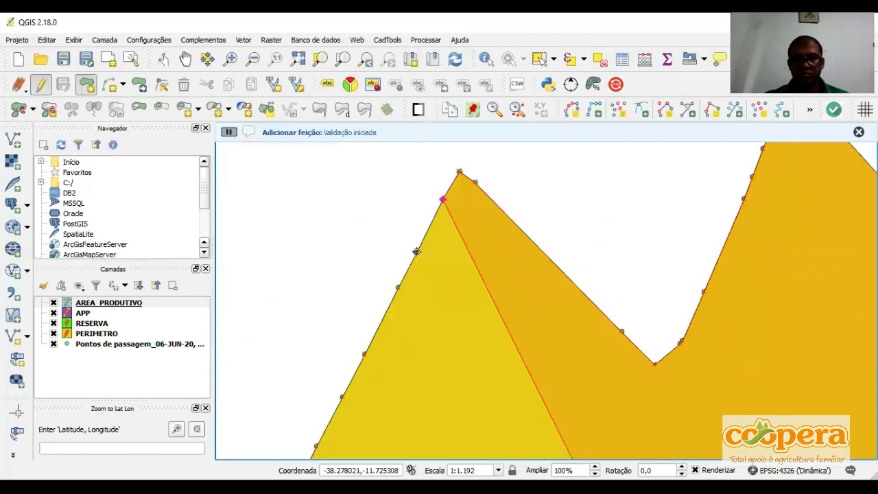
pyautogui.click(417, 252)
pyautogui.click(397, 288)
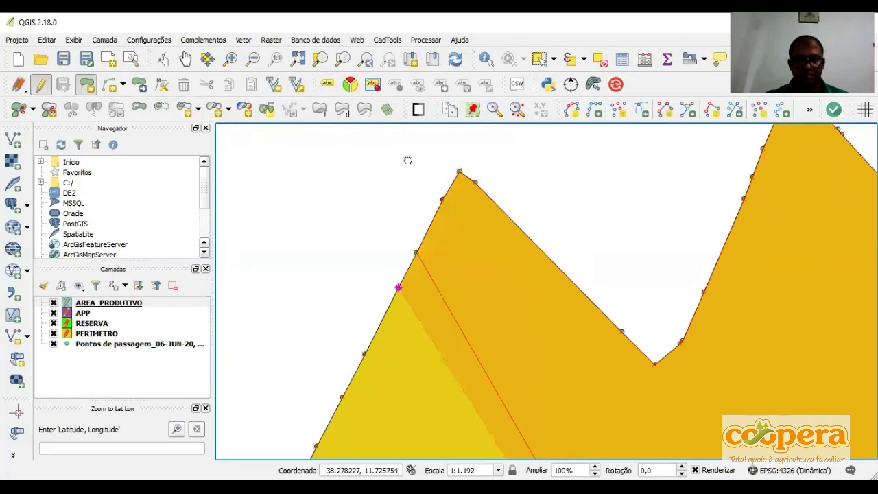
pyautogui.moveTo(404, 276); pyautogui.dragTo(394, 171)
pyautogui.scroll(1, 392, 185)
pyautogui.scroll(-1, 386, 187)
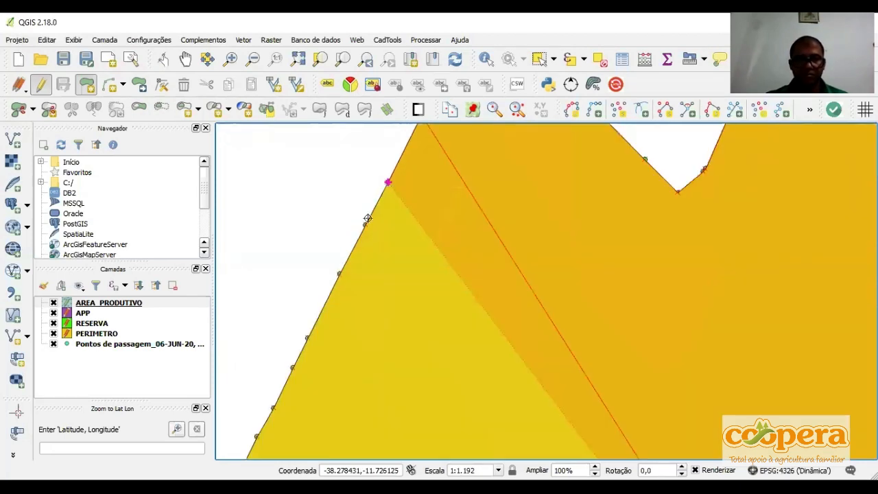
pyautogui.click(365, 225)
pyautogui.click(308, 338)
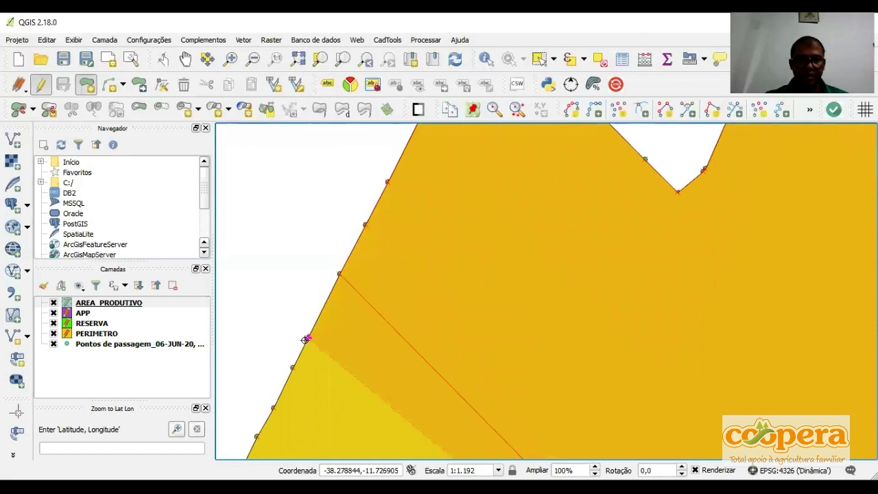
pyautogui.moveTo(293, 371); pyautogui.dragTo(334, 218)
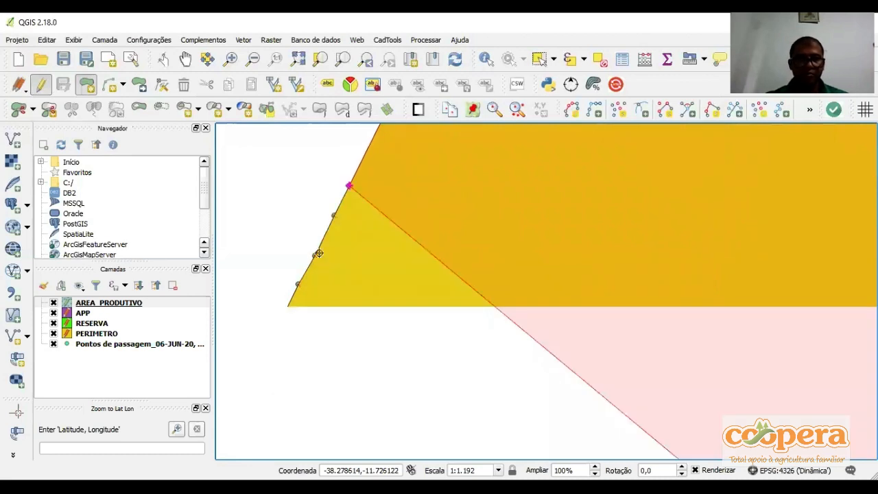
# Add the last western boundary waypoints down to the APP's western corner and complete the AREA_PRODUTIVO polygon
pyautogui.click(315, 255)
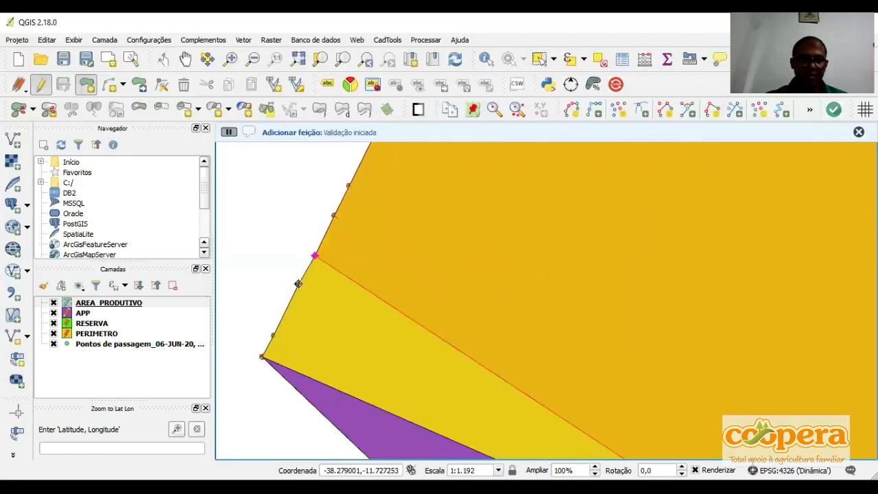
pyautogui.click(298, 284)
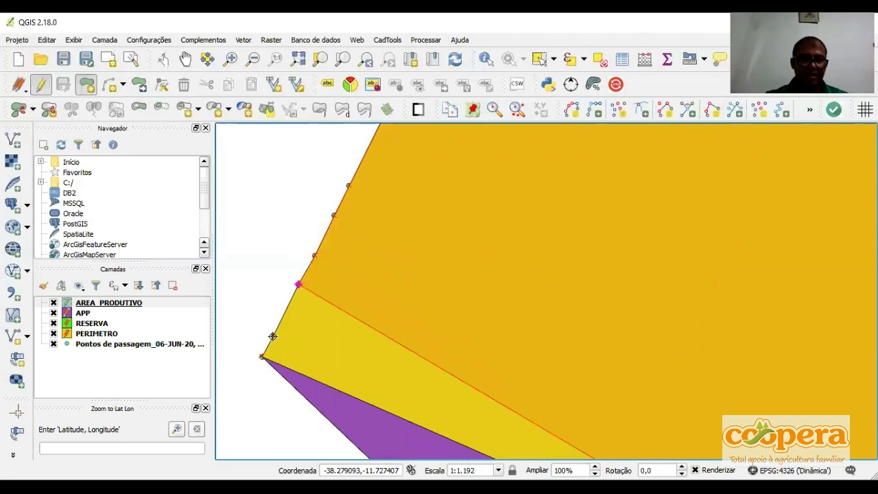
pyautogui.click(273, 336)
pyautogui.click(261, 358)
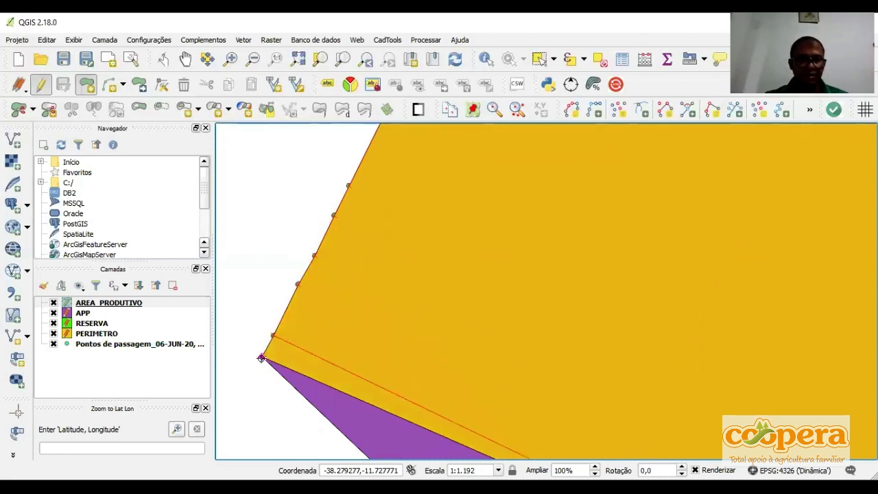
pyautogui.scroll(-2, 260, 358)
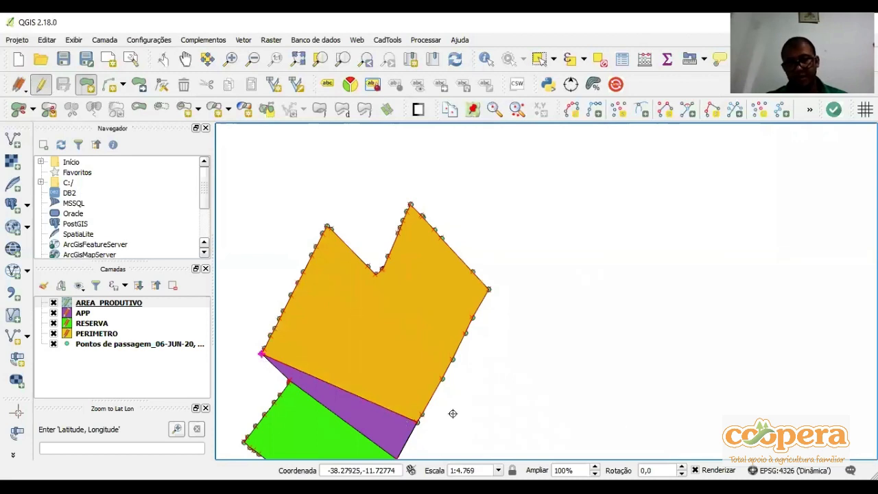
pyautogui.scroll(2, 452, 412)
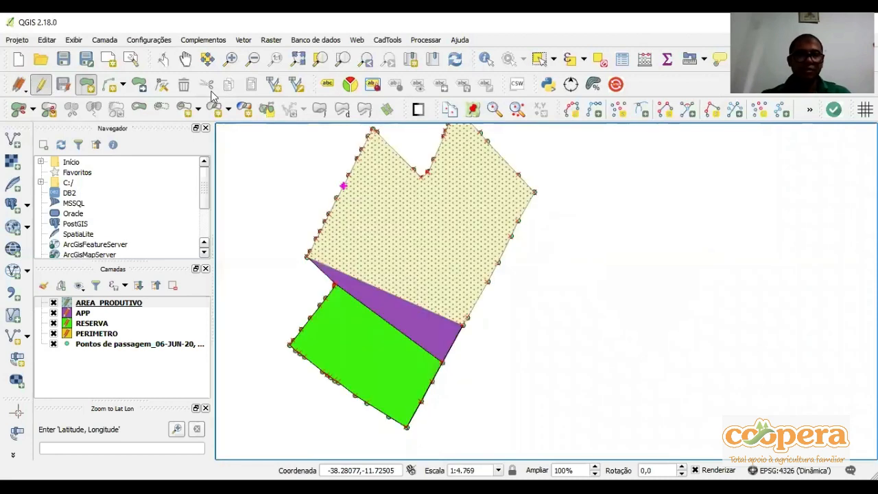
# Save the layer edits of PERIMETRO, RESERVA, APP and AREA_PRODUTIVO one after another
pyautogui.click(191, 58)
pyautogui.moveTo(386, 211); pyautogui.dragTo(446, 234)
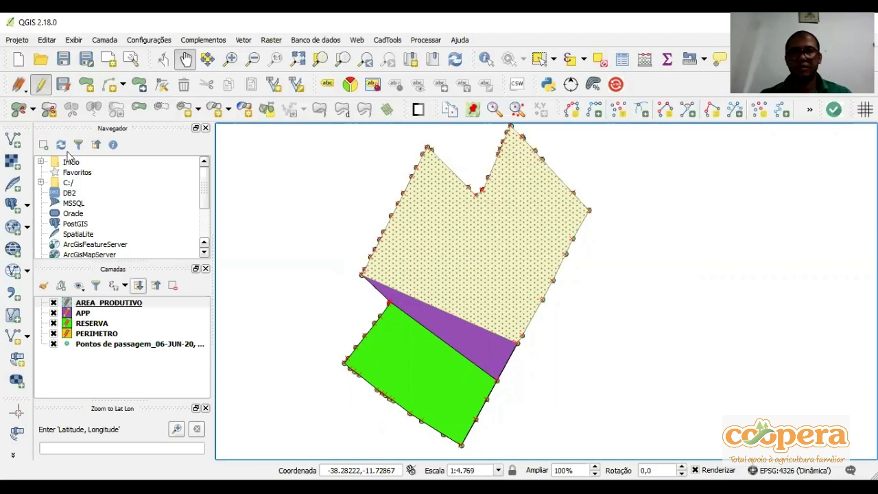
pyautogui.click(97, 334)
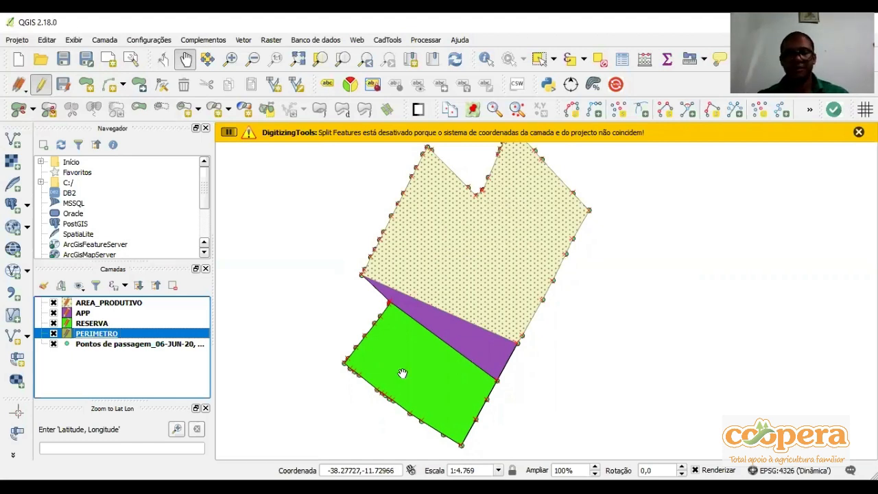
pyautogui.click(65, 90)
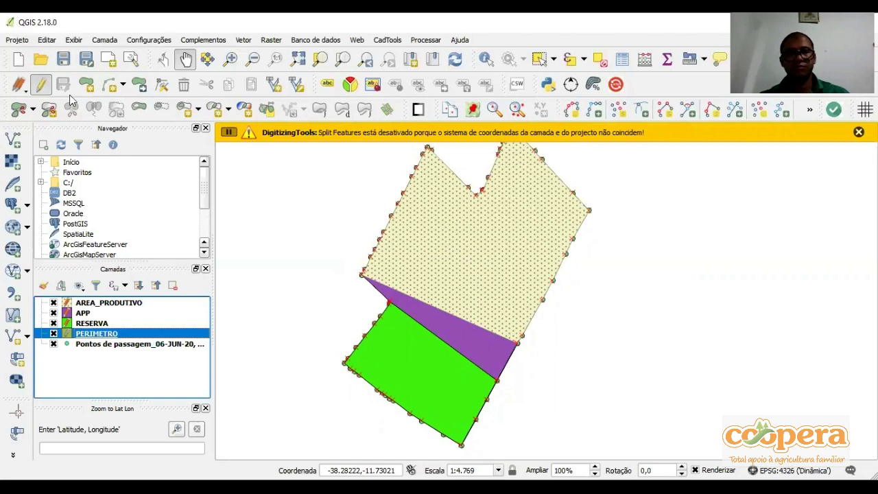
pyautogui.click(94, 323)
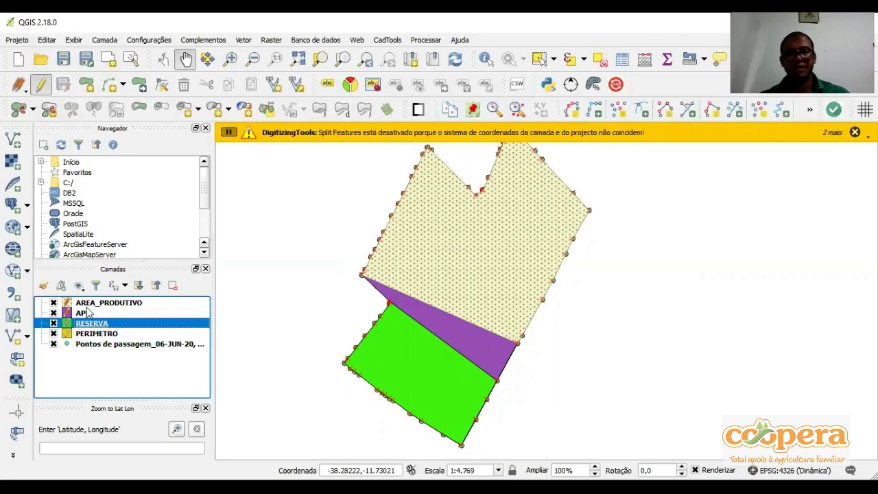
pyautogui.click(87, 313)
pyautogui.click(70, 87)
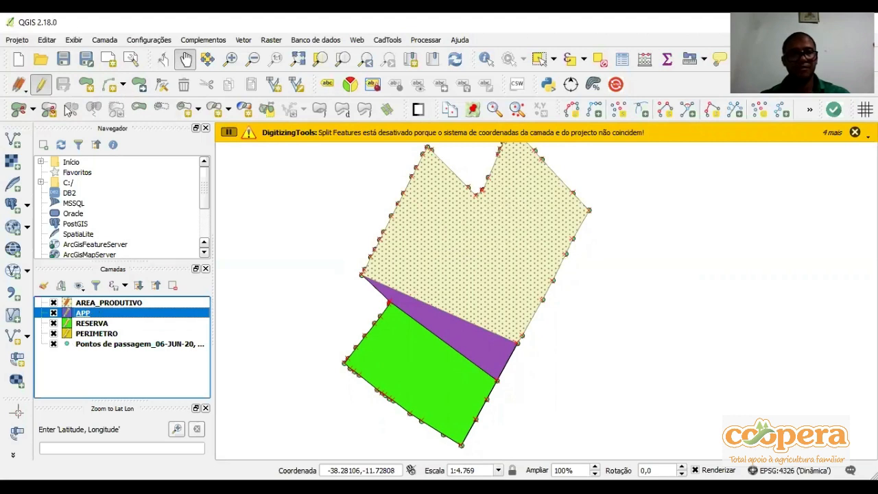
pyautogui.press('Up')
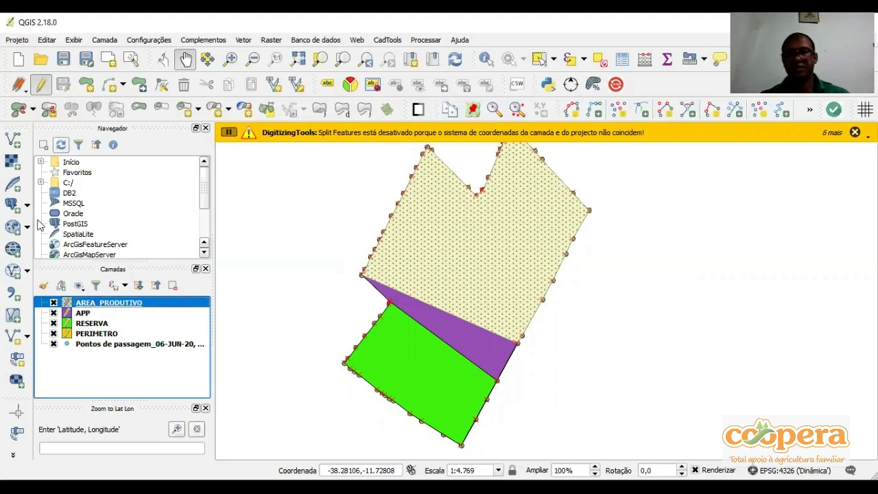
pyautogui.click(63, 59)
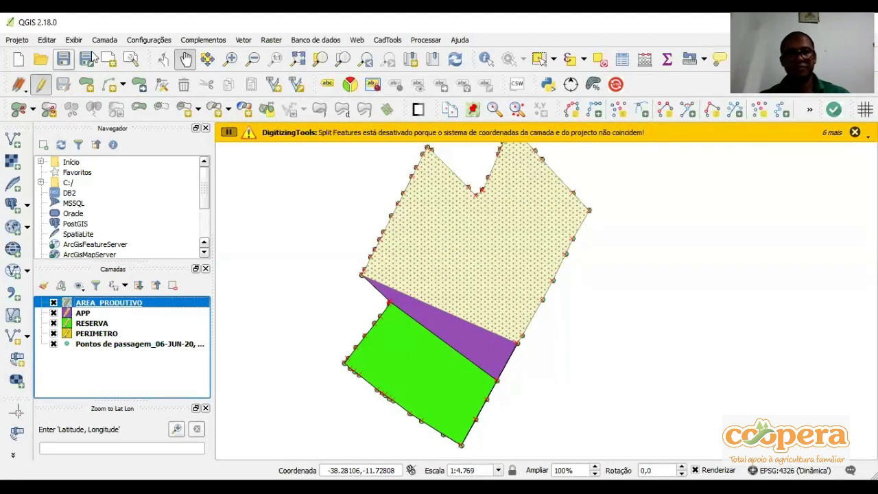
pyautogui.click(17, 40)
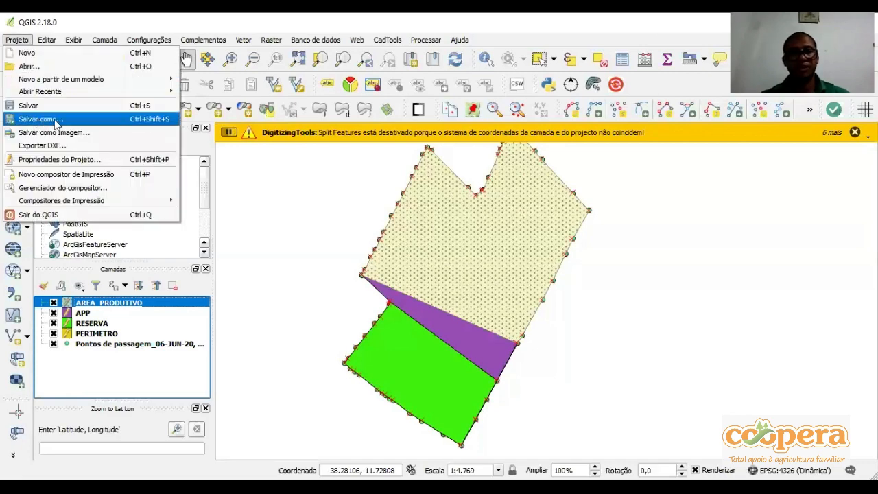
pyautogui.click(73, 27)
pyautogui.moveTo(75, 40)
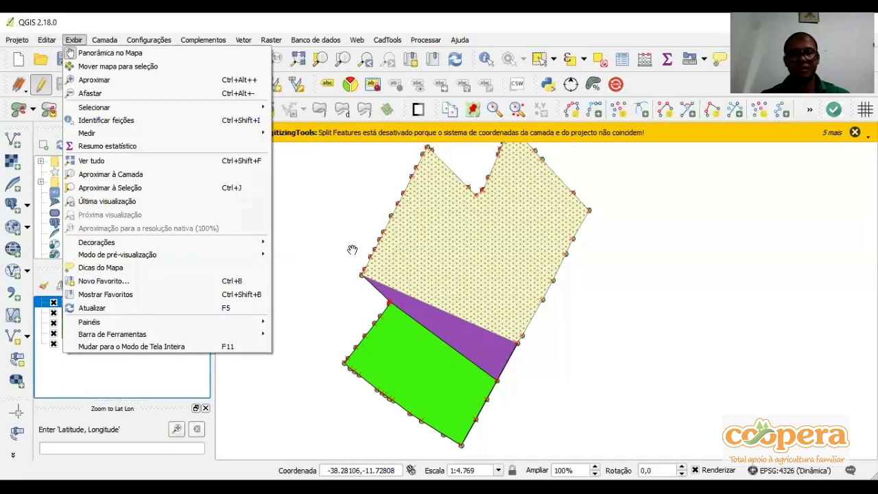
pyautogui.moveTo(274, 290); pyautogui.dragTo(253, 280)
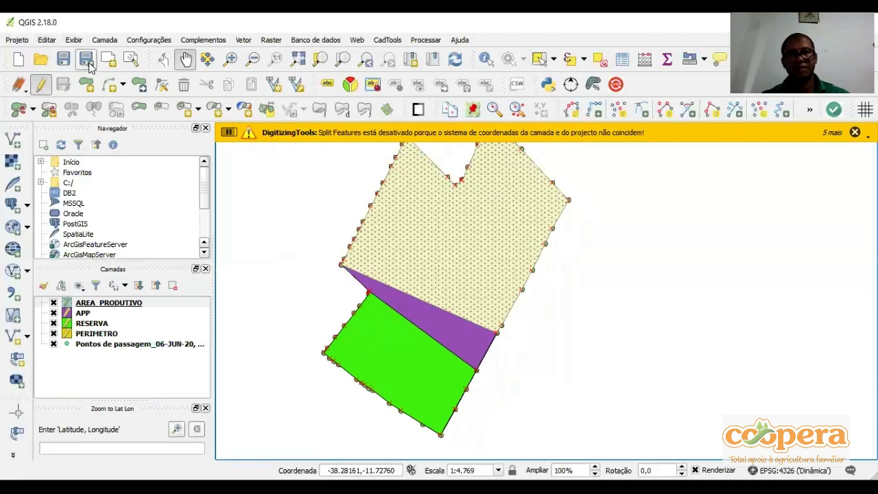
pyautogui.moveTo(329, 193); pyautogui.dragTo(332, 208)
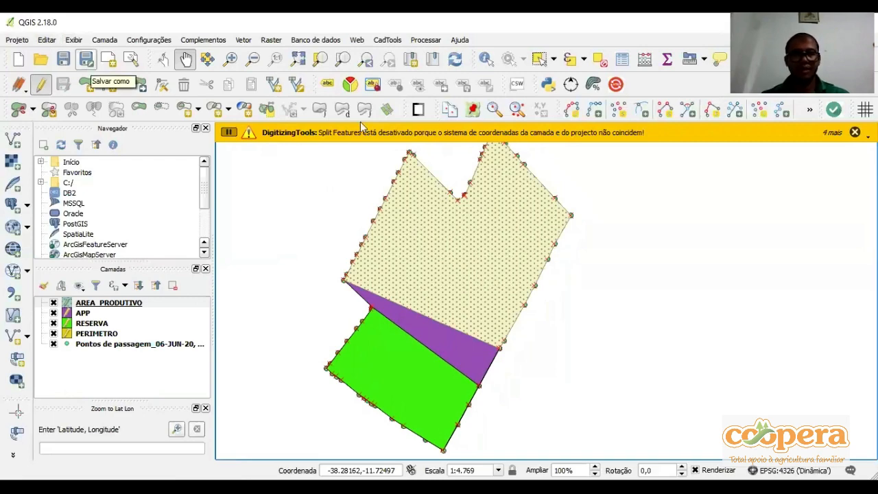
# Save the project under the name PROJETO in the EXEMPLO folder
pyautogui.scroll(-3, 174, 135)
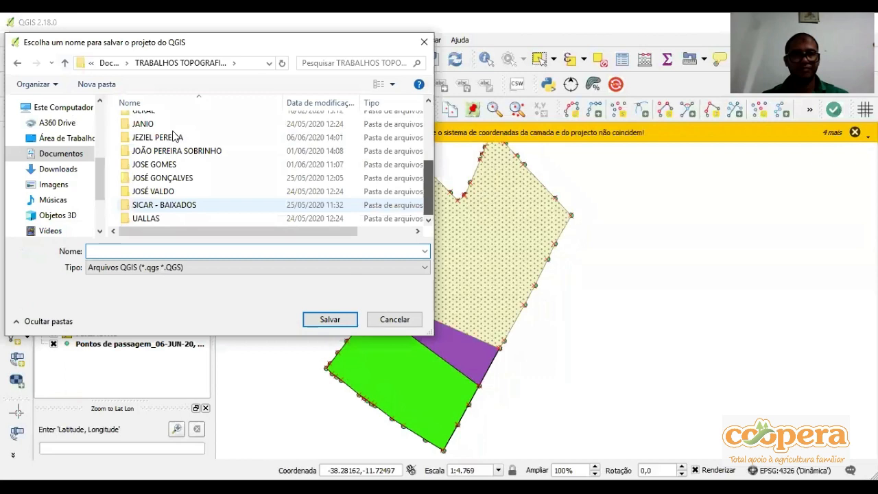
pyautogui.scroll(2, 225, 177)
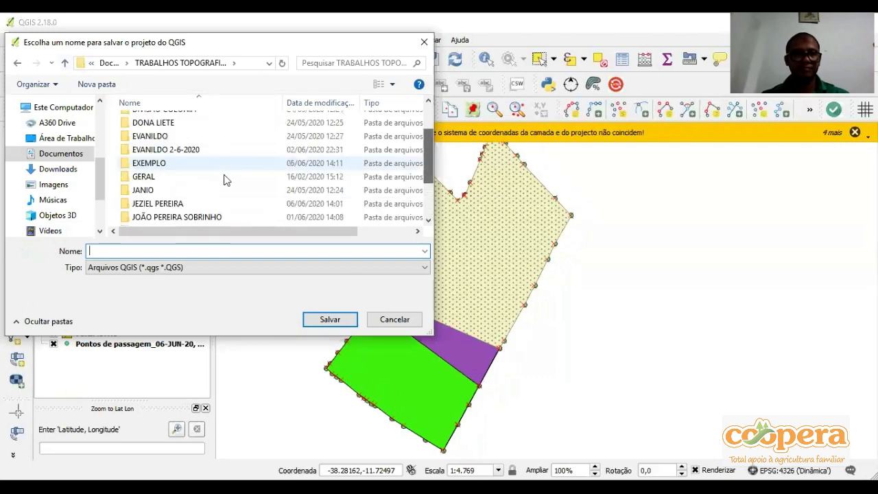
pyautogui.doubleClick(169, 162)
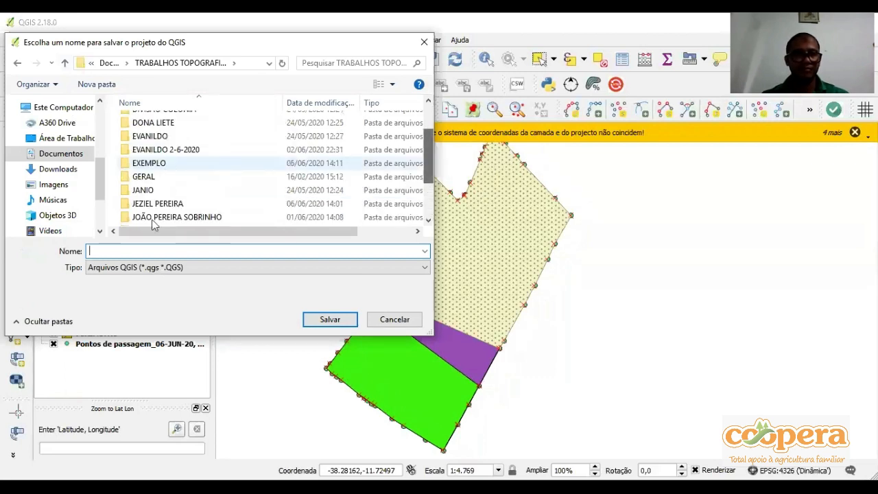
pyautogui.click(172, 250)
pyautogui.write('PROJETO')
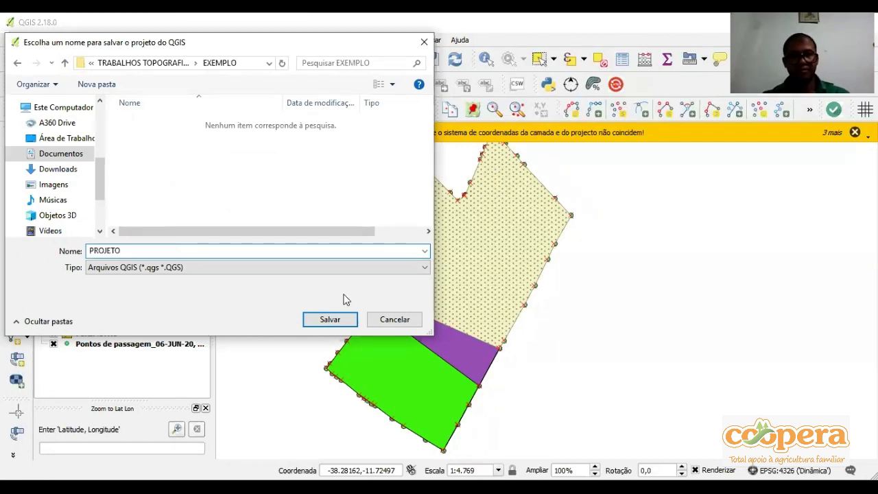
pyautogui.click(330, 319)
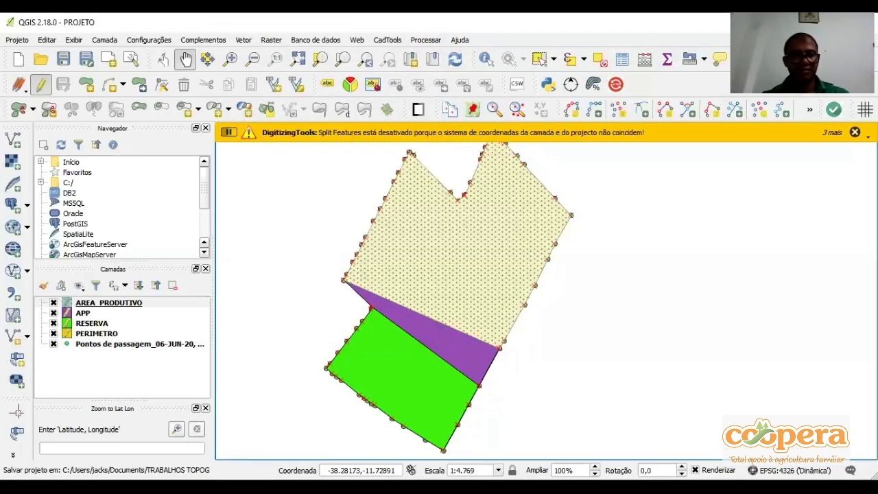
pyautogui.click(94, 305)
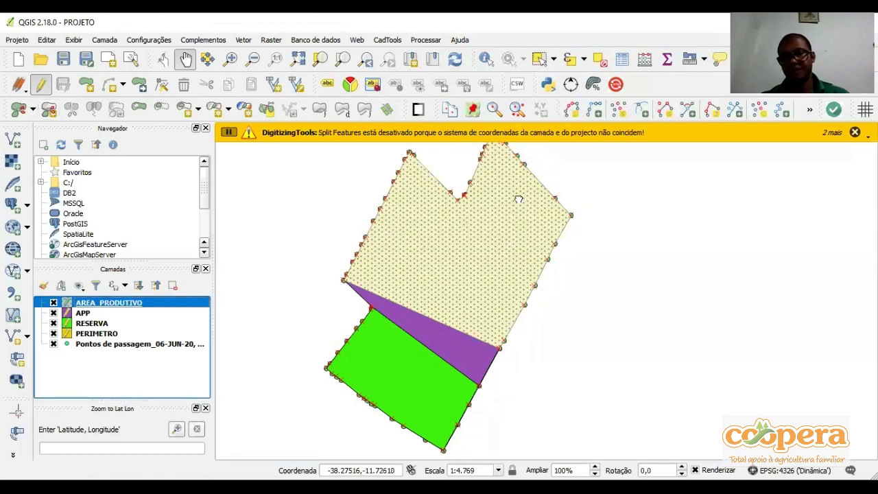
pyautogui.moveTo(520, 199); pyautogui.dragTo(524, 202)
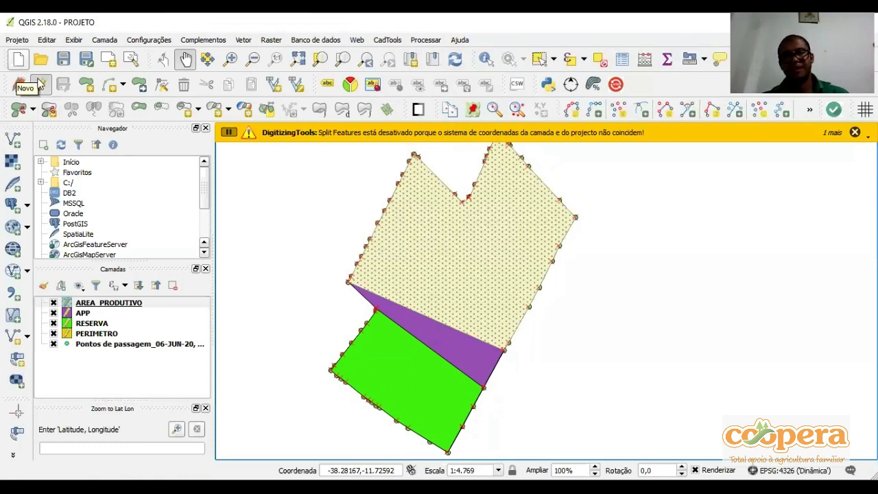
pyautogui.hotkey('ctrl', 'n')
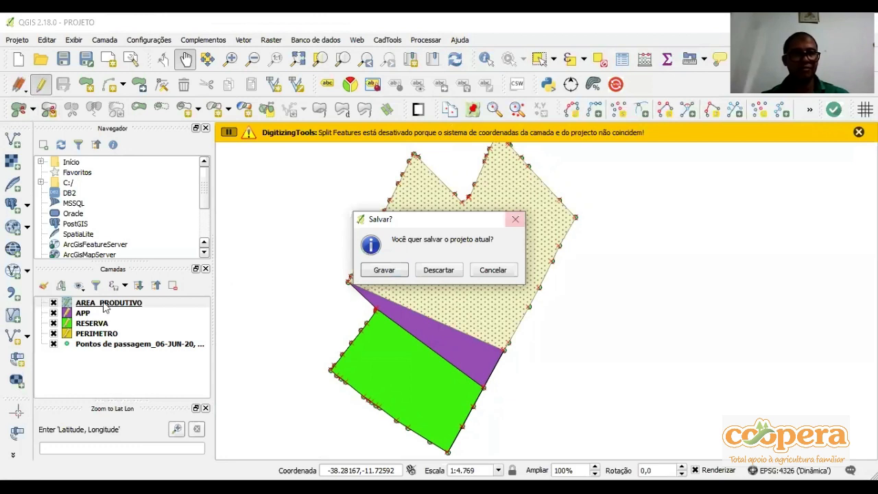
pyautogui.press('Escape')
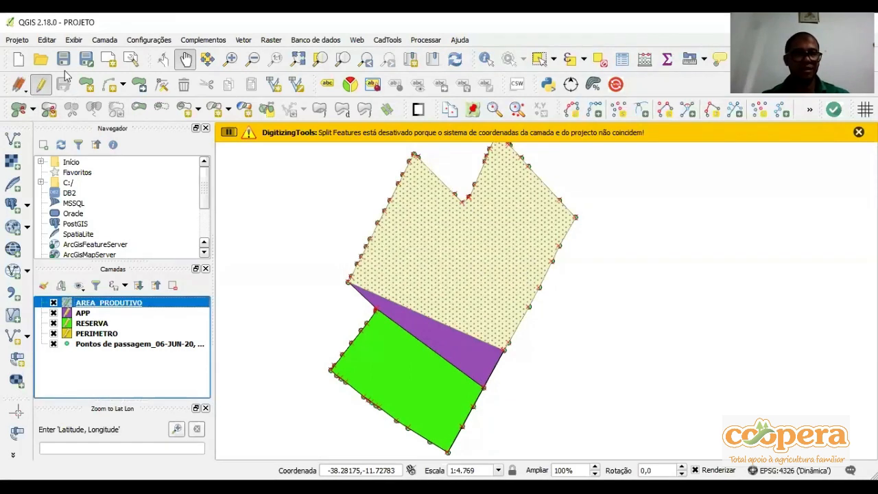
# Go through the waypoint, PERIMETRO, RESERVA, APP and AREA_PRODUTIVO layers and save the project again
pyautogui.click(94, 333)
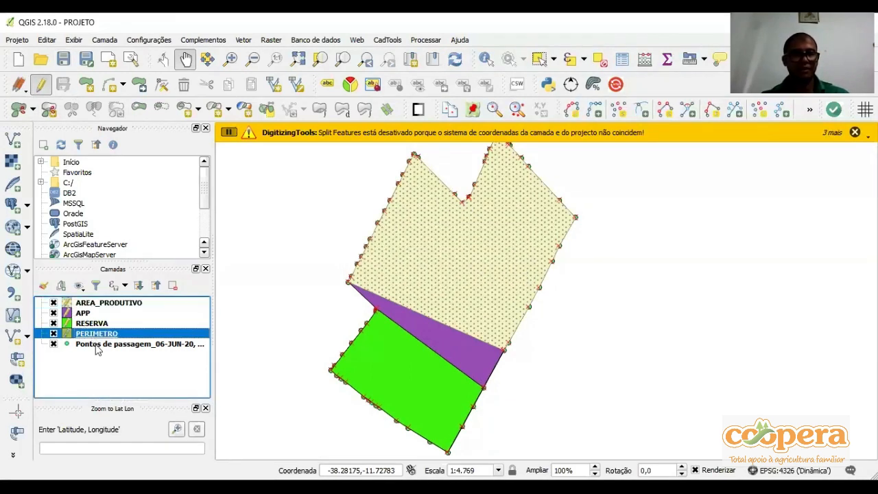
pyautogui.click(96, 345)
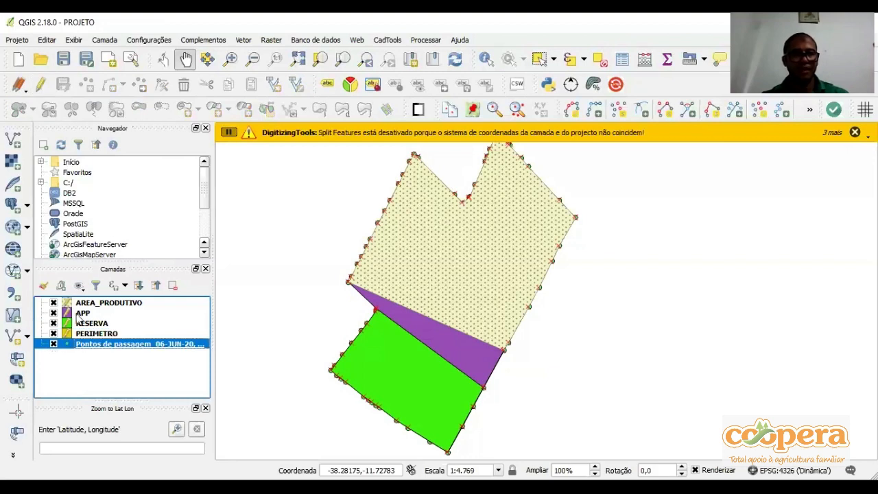
pyautogui.click(100, 336)
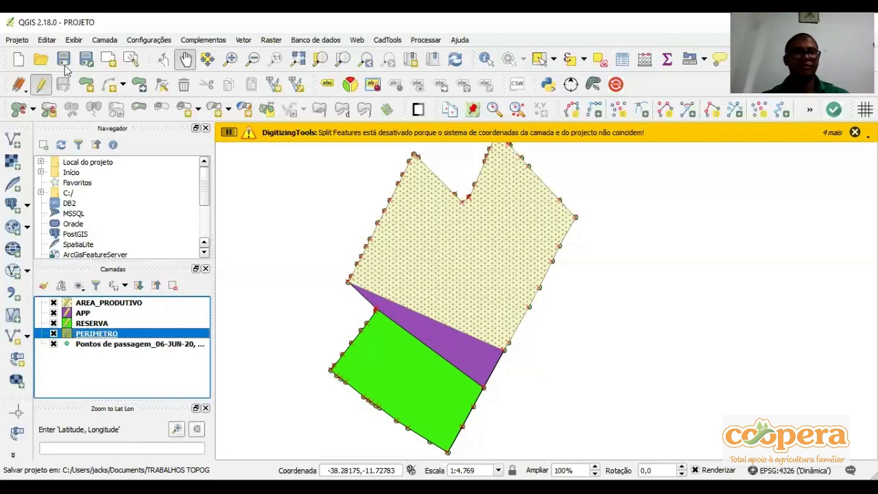
pyautogui.press('Up')
pyautogui.press('Up')
pyautogui.press('Up')
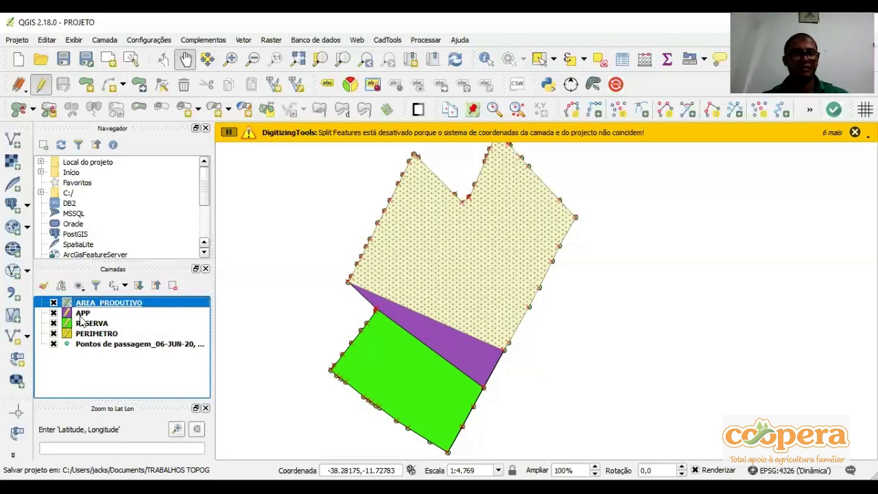
pyautogui.press('Down')
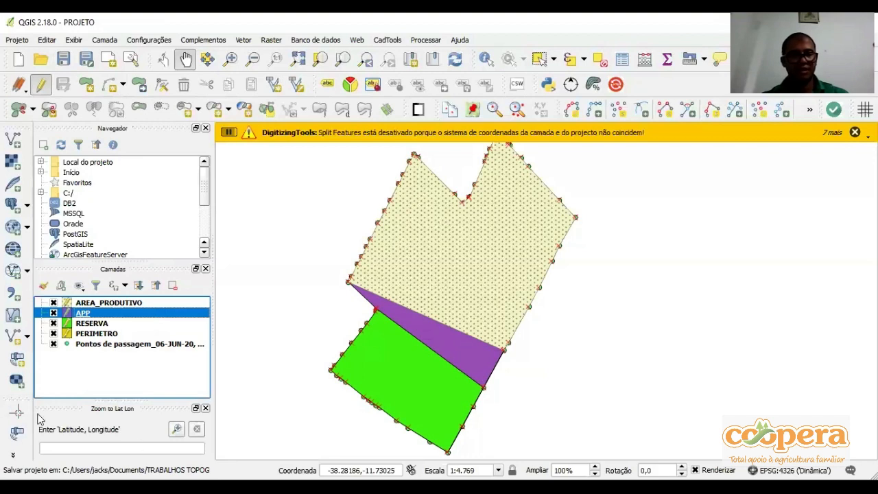
# Close the current project by starting a new empty one, and reopen PROJETO from the EXEMPLO folder
pyautogui.click(24, 60)
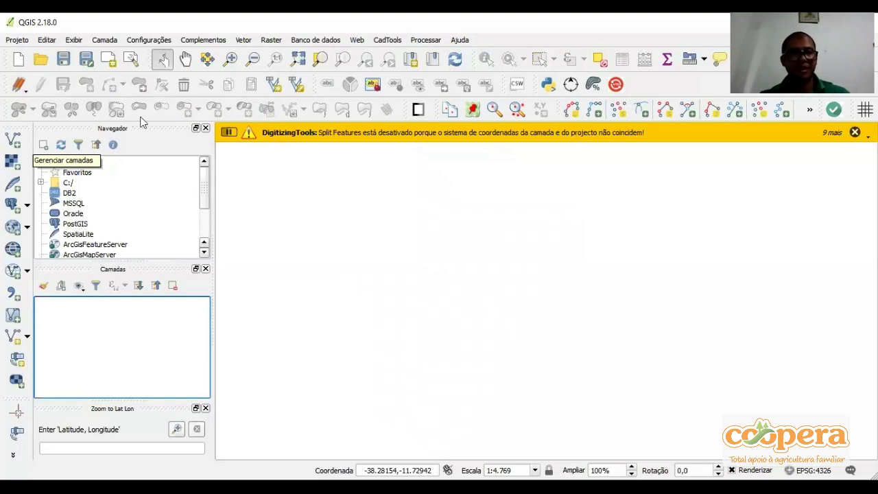
pyautogui.click(40, 65)
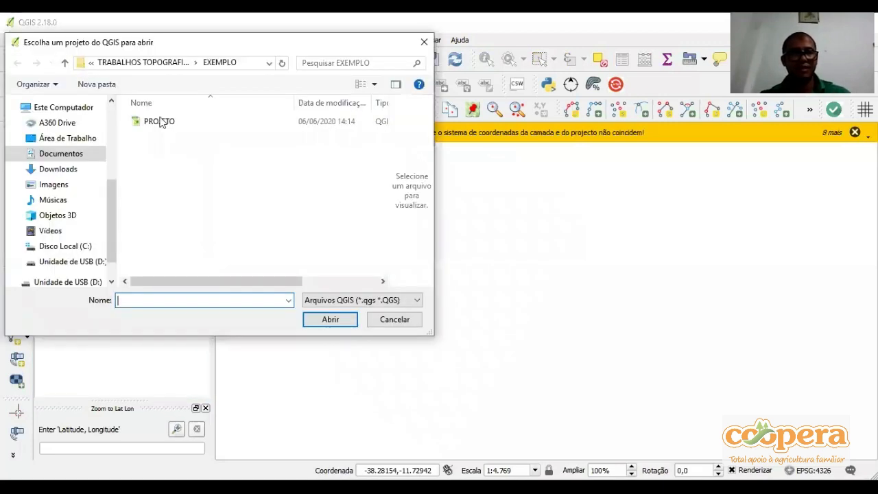
pyautogui.click(63, 62)
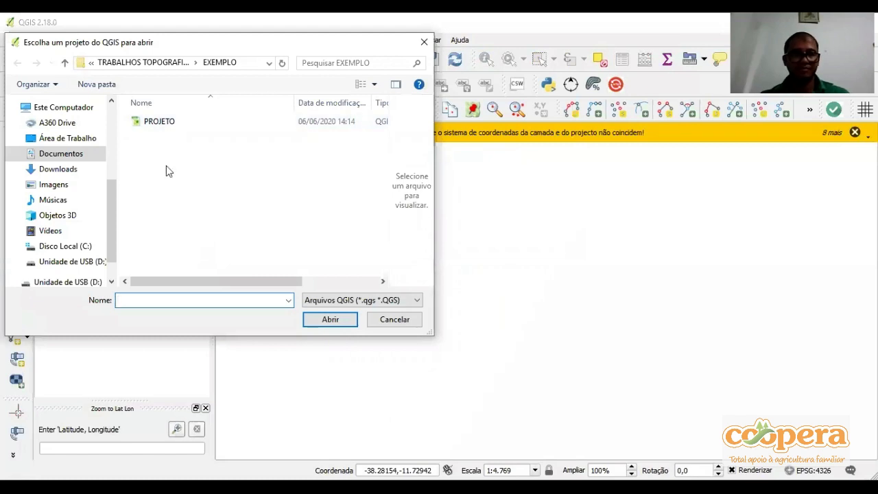
pyautogui.doubleClick(154, 216)
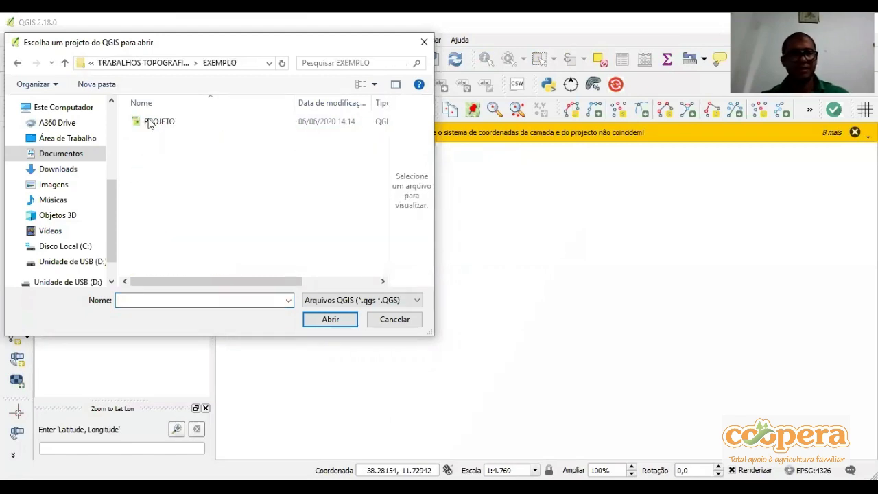
pyautogui.click(150, 123)
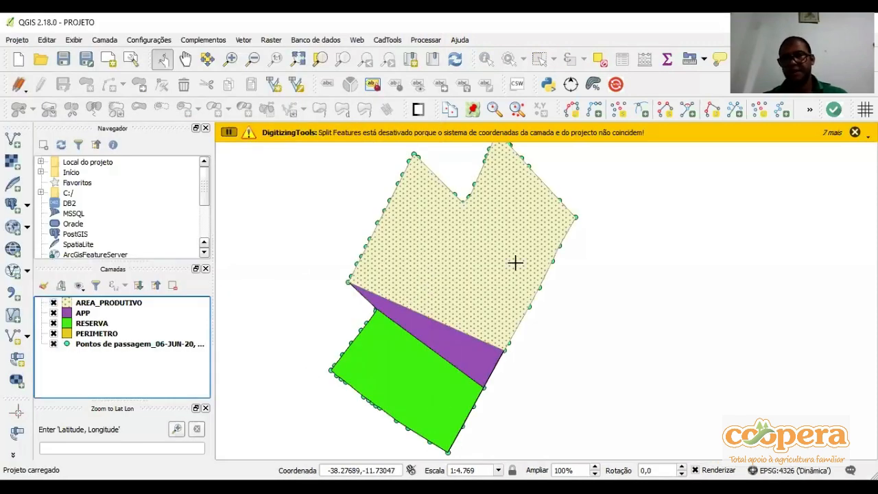
pyautogui.click(458, 188)
pyautogui.moveTo(459, 188); pyautogui.dragTo(464, 183)
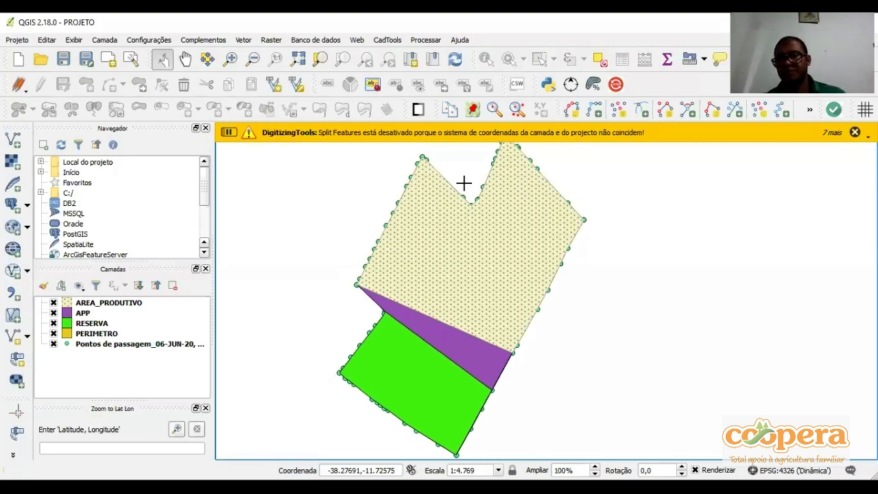